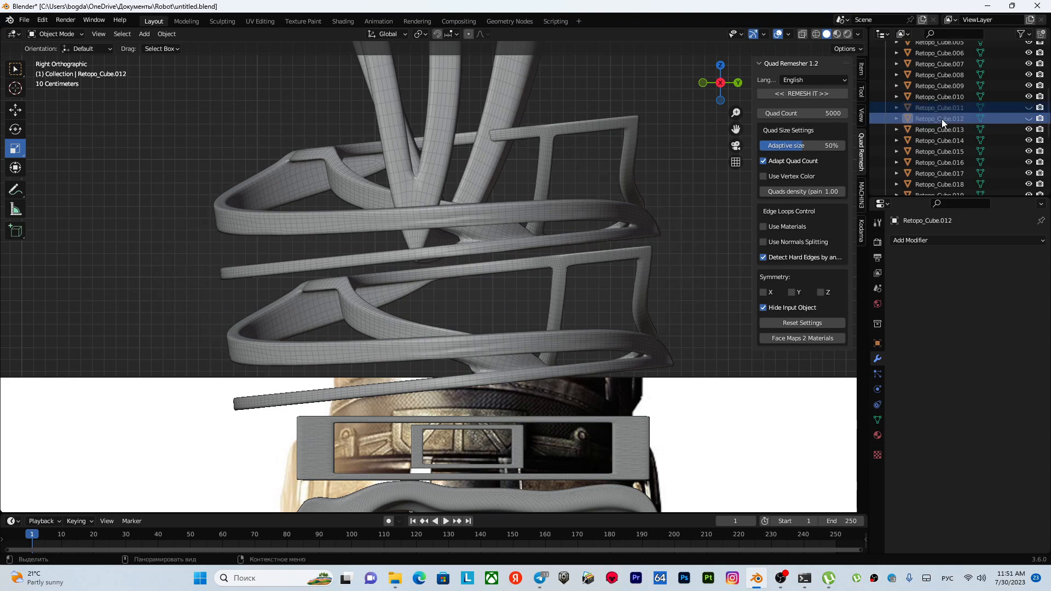
# Step: Delete the hidden source meshes Retopo_Cube.011 and Retopo_Cube.012
pyautogui.press('Delete')
pyautogui.scroll(-2, 430, 307)
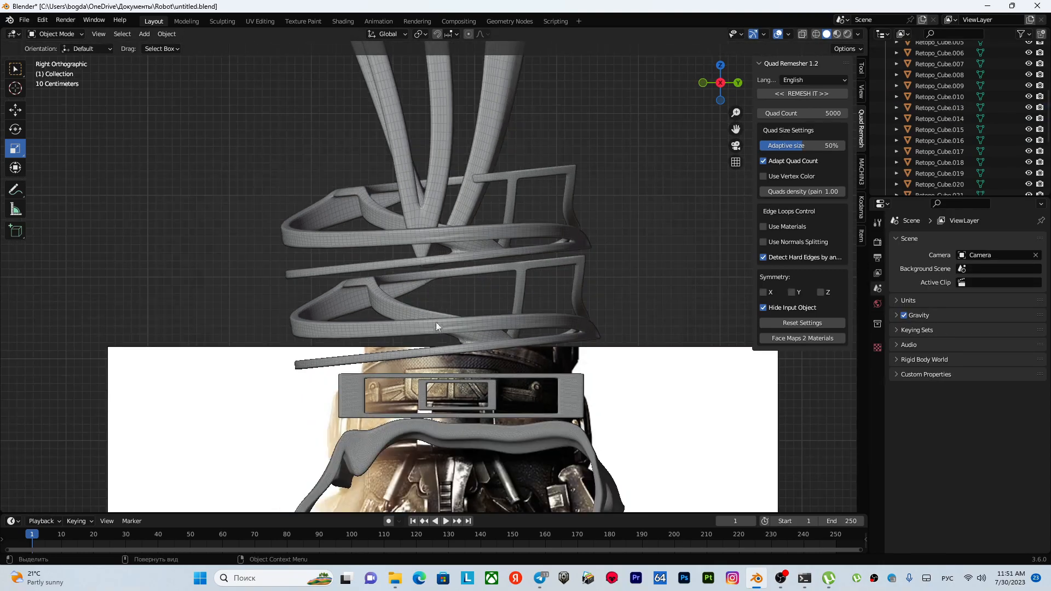
# Step: Remesh the small inner rectangular frame at the wrist with Quad Remesher and shade the new mesh smooth
pyautogui.moveTo(436, 326); pyautogui.dragTo(431, 287, button='middle')
pyautogui.click(414, 274)
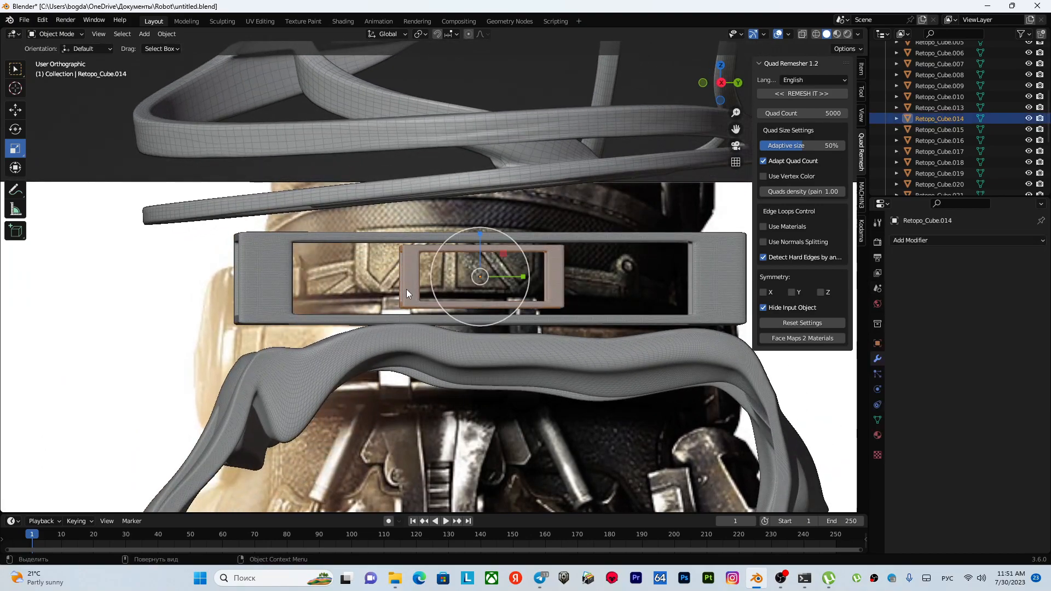
pyautogui.hotkey('ctrl', 'r')
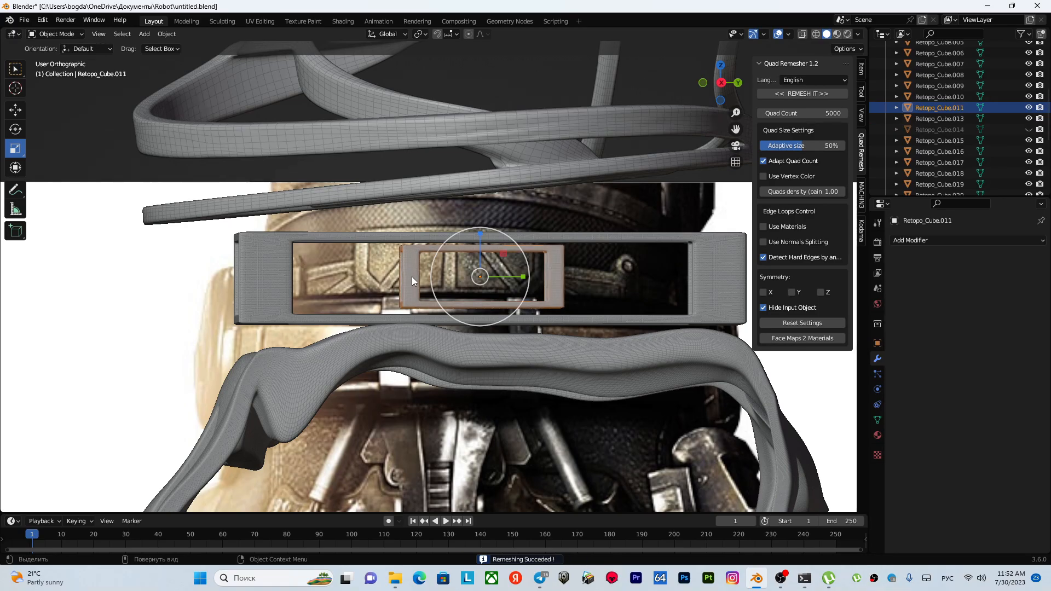
pyautogui.press('KP_Decimal')
pyautogui.rightClick(366, 251)
pyautogui.click(366, 251)
pyautogui.scroll(-4, 363, 258)
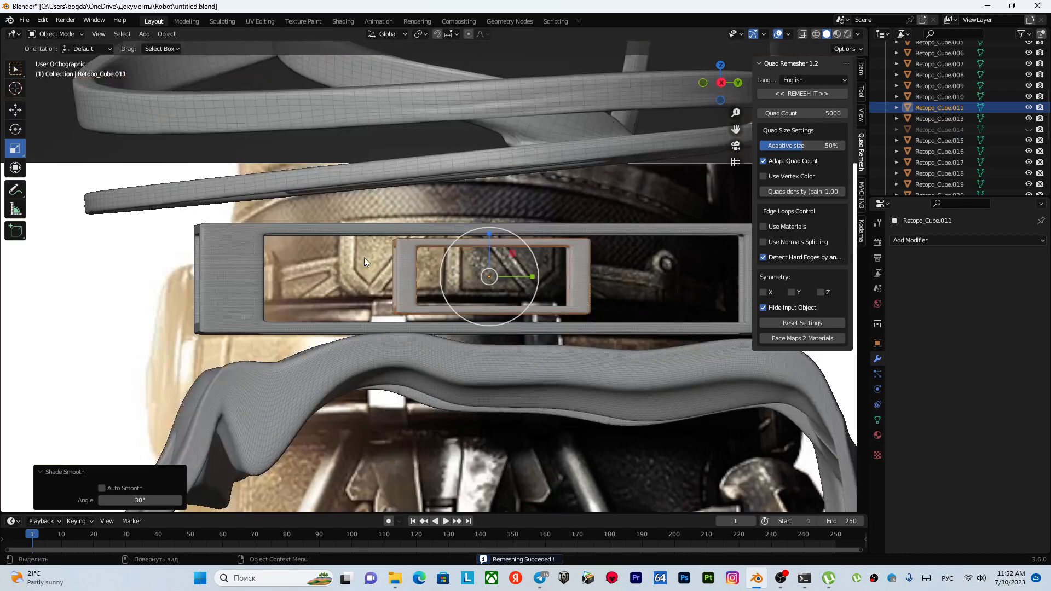
# Step: Remesh the large outer rectangular wrist frame with Quad Remesher and shade the new mesh smooth
pyautogui.click(363, 229)
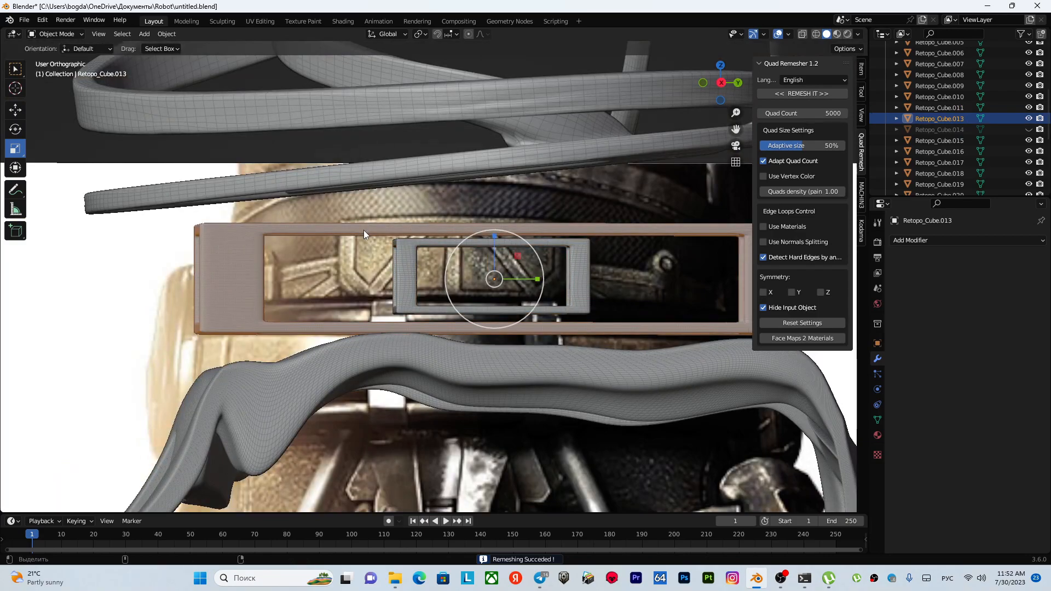
pyautogui.hotkey('ctrl', 'r')
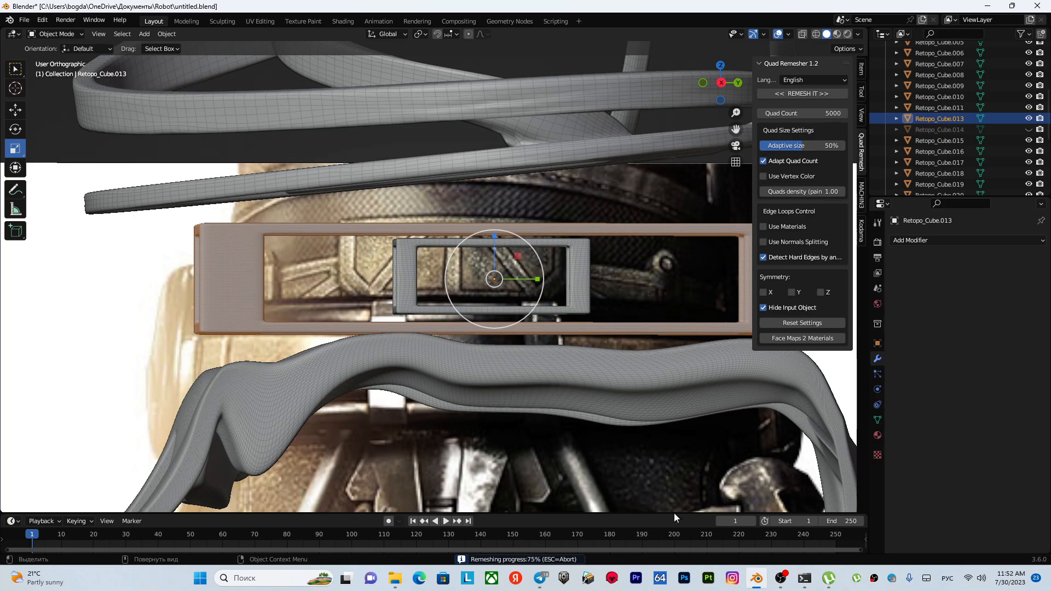
pyautogui.click(829, 579)
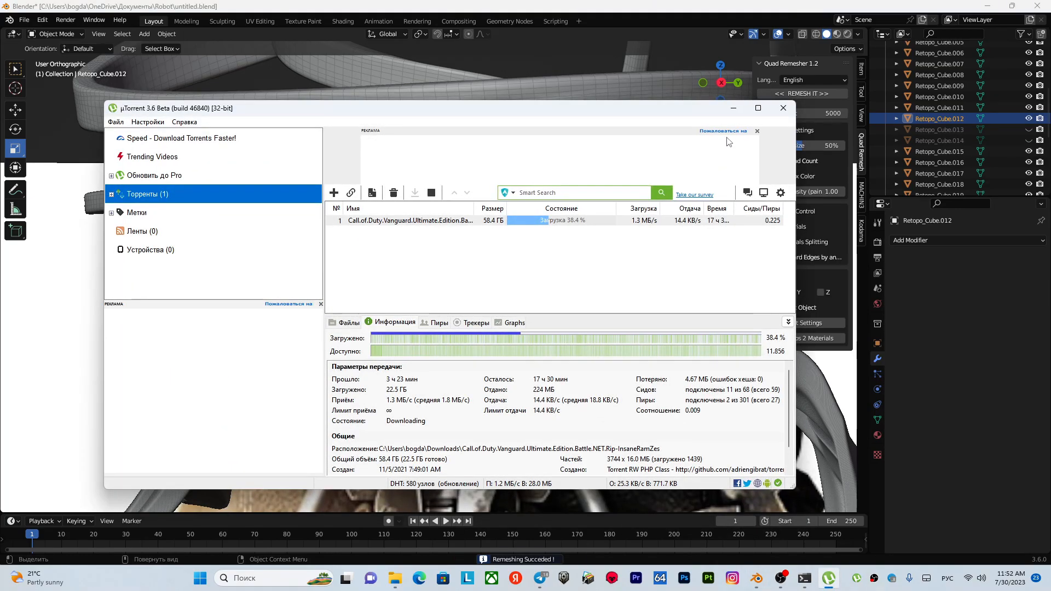
pyautogui.click(733, 109)
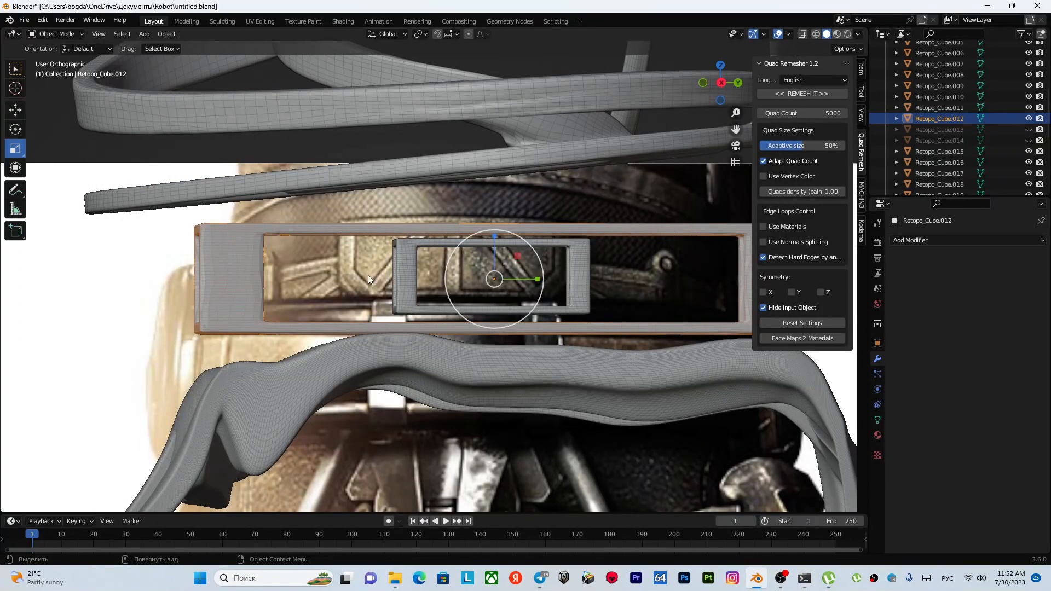
pyautogui.rightClick(241, 254)
pyautogui.press('Escape')
pyautogui.rightClick(242, 254)
pyautogui.click(242, 254)
# Step: Remesh the large palm outline frame below the wrist with Quad Remesher
pyautogui.scroll(5, 242, 255)
pyautogui.keyDown('shift'); pyautogui.moveTo(245, 261); pyautogui.dragTo(399, 293, button='middle'); pyautogui.keyUp('shift')
pyautogui.scroll(-6, 398, 293)
pyautogui.keyDown('shift'); pyautogui.moveTo(480, 277); pyautogui.dragTo(431, 263, button='middle'); pyautogui.keyUp('shift')
pyautogui.scroll(-5, 431, 263)
pyautogui.click(455, 274)
pyautogui.scroll(1, 452, 219)
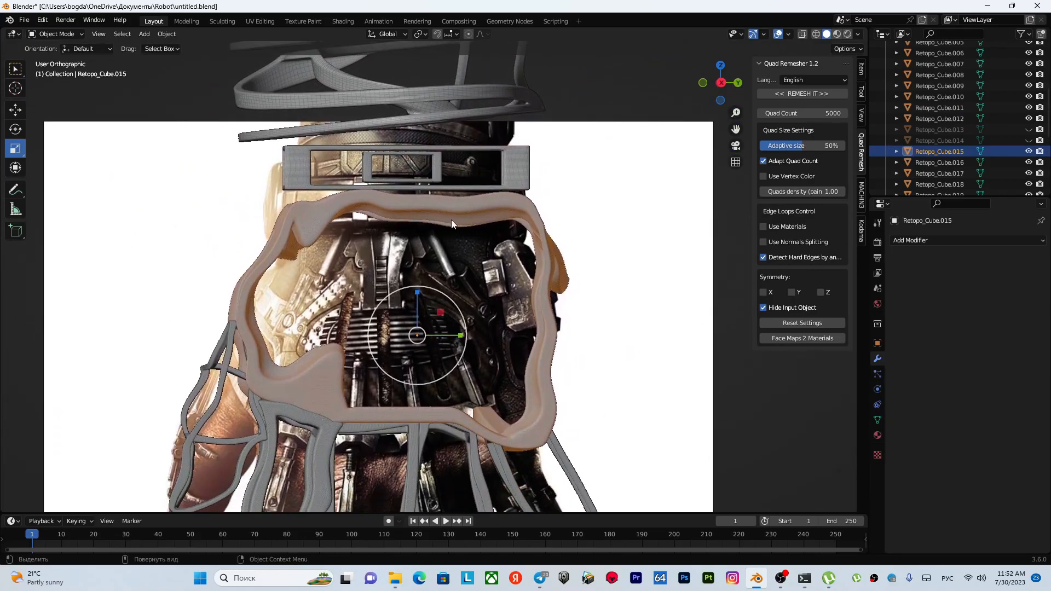
pyautogui.hotkey('shift', 'r')
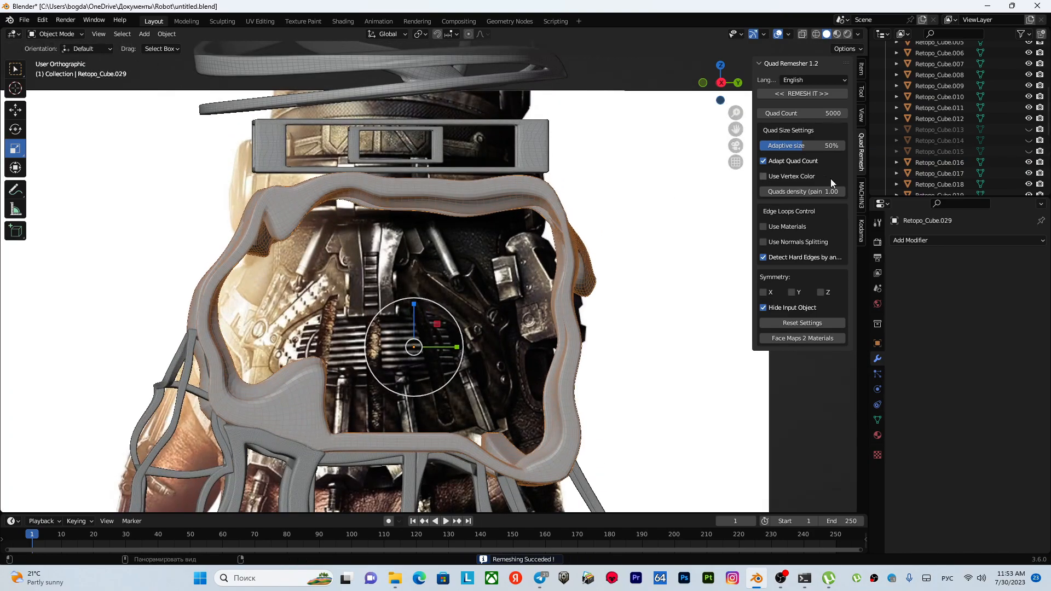
# Step: Delete the hidden source meshes Retopo_Cube.013, Retopo_Cube.014 and Retopo_Cube.015
pyautogui.click(926, 129)
pyautogui.keyDown('shift'); pyautogui.click(929, 149); pyautogui.keyUp('shift')
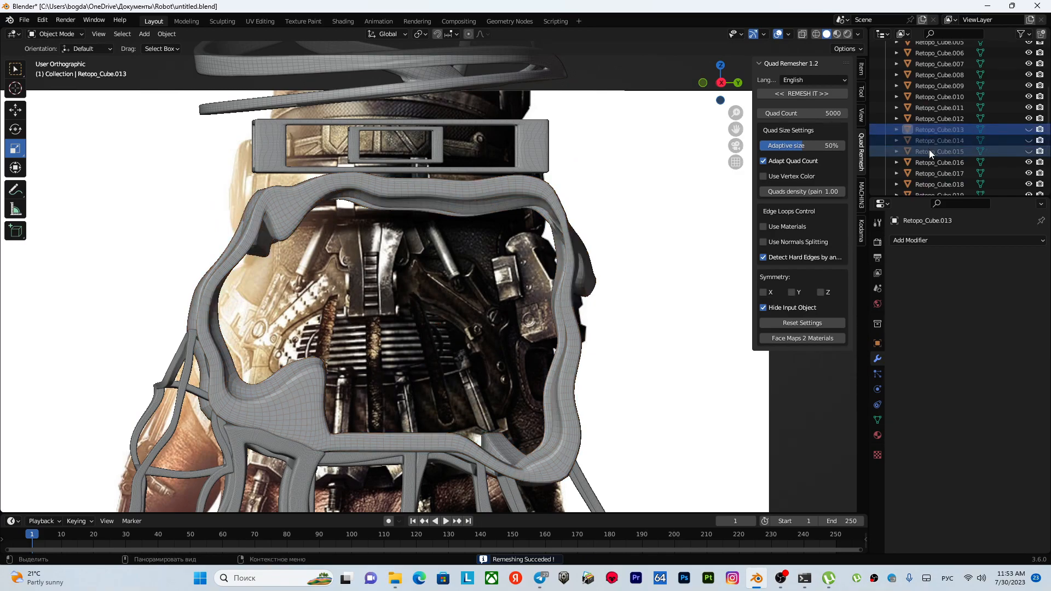
pyautogui.press('x')
# Step: Remesh the thin strap structure around the thumb with Quad Remesher
pyautogui.scroll(-3, 474, 305)
pyautogui.scroll(4, 452, 264)
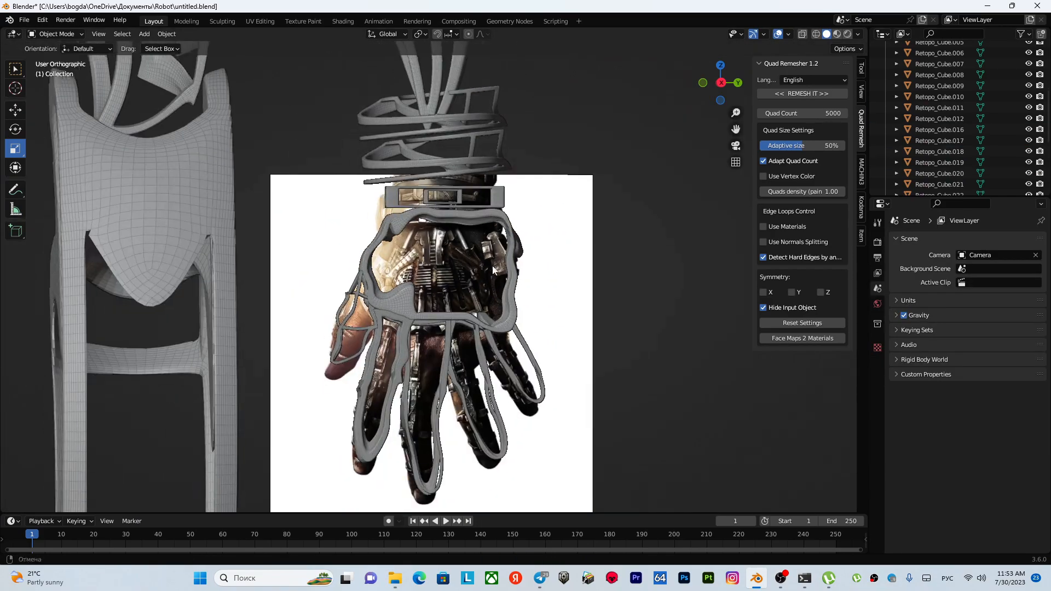
pyautogui.scroll(2, 349, 288)
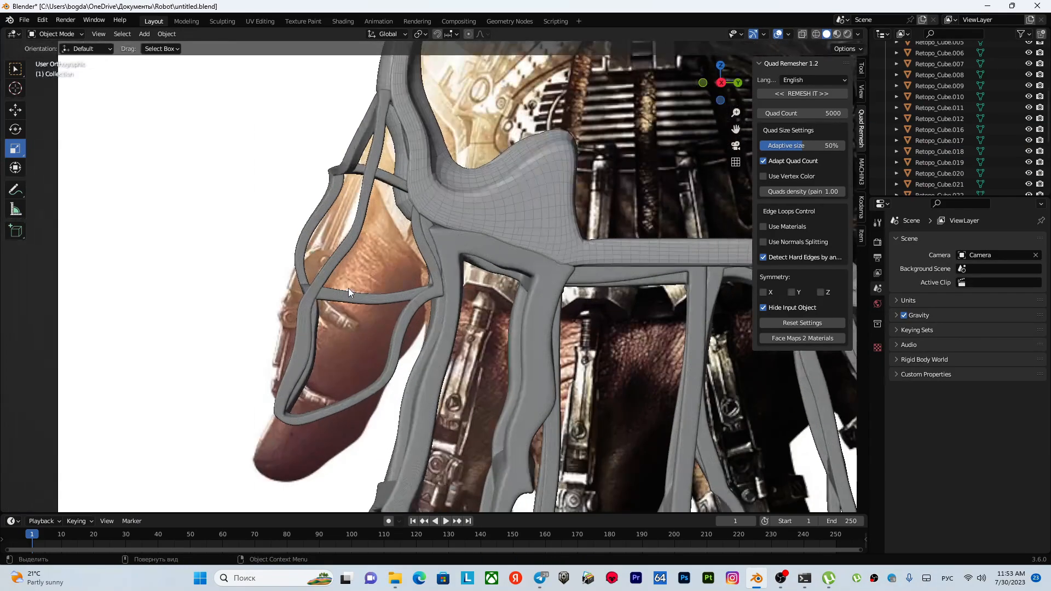
pyautogui.click(317, 290)
pyautogui.hotkey('alt', 'r')
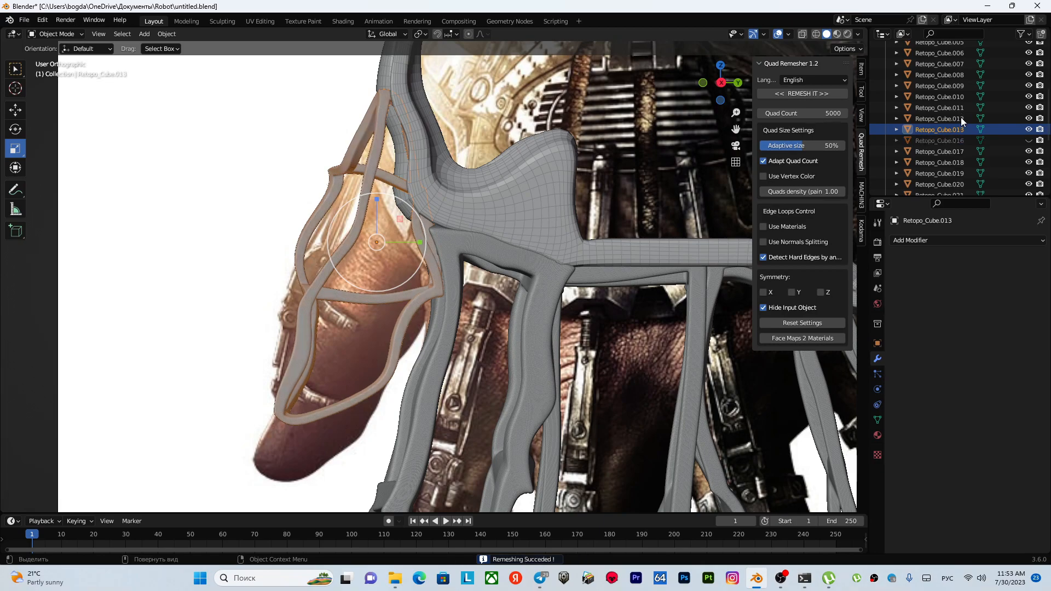
# Step: Hide the Empty object that holds the hand reference image
pyautogui.scroll(6, 961, 117)
pyautogui.click(1029, 91)
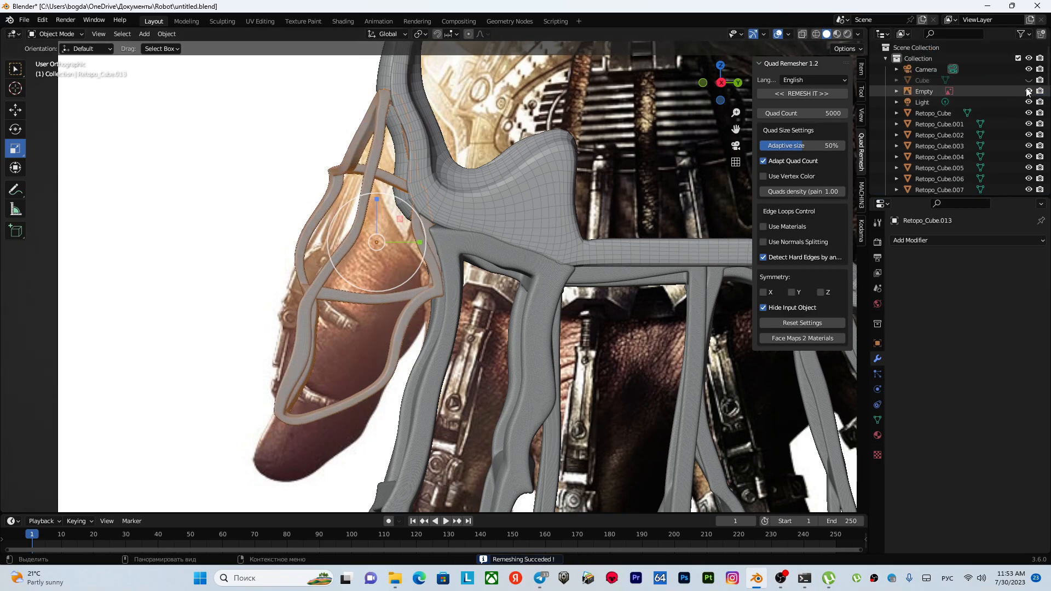
pyautogui.moveTo(406, 244); pyautogui.dragTo(452, 196, button='middle')
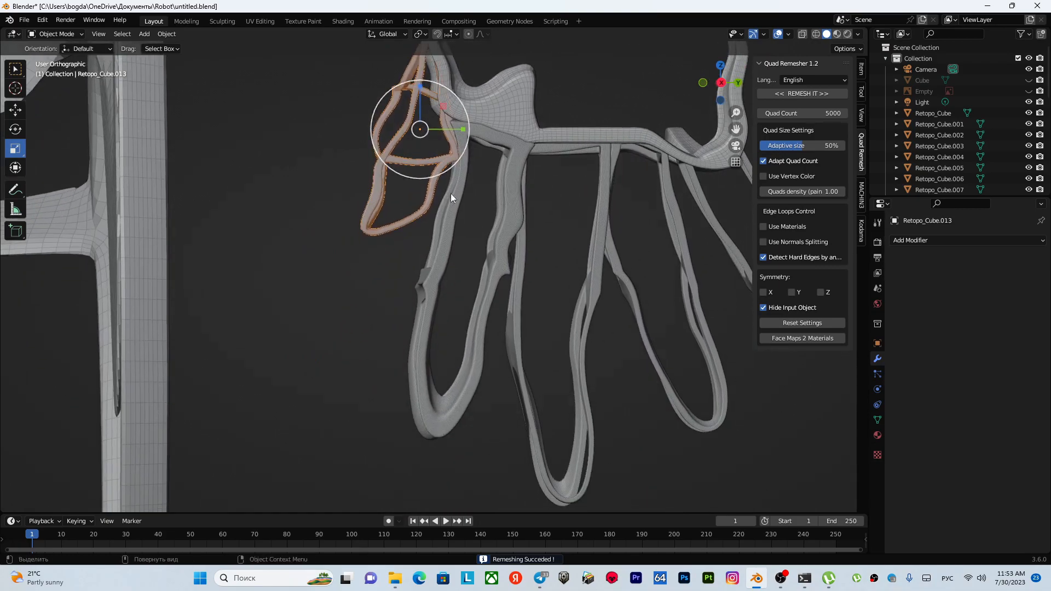
# Step: Delete the hidden objects Cube and Retopo_Cube.016
pyautogui.click(934, 82)
pyautogui.press('Delete')
pyautogui.scroll(-9, 936, 98)
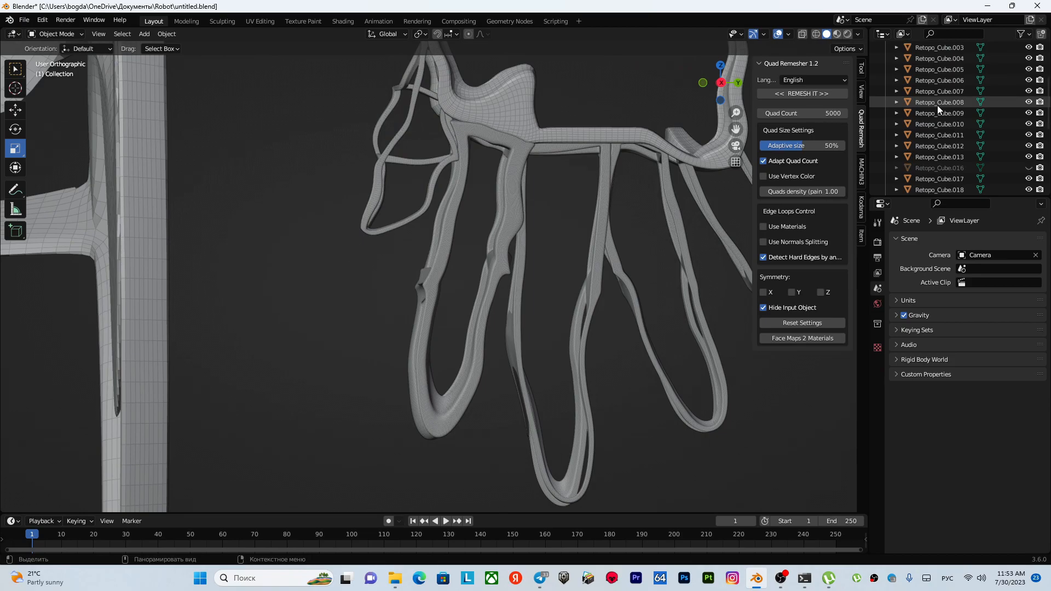
pyautogui.click(929, 59)
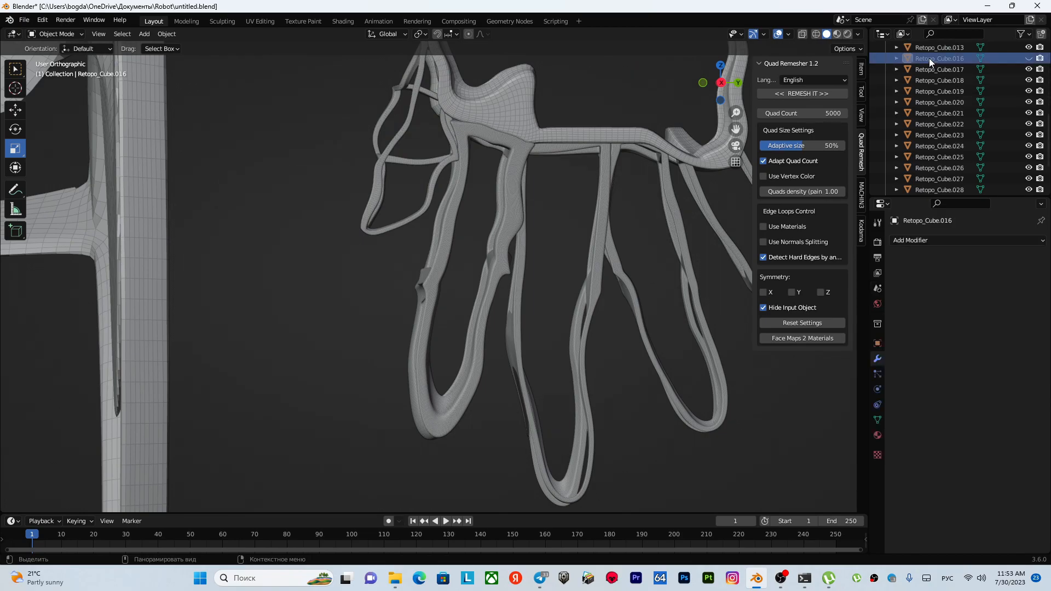
pyautogui.press('Delete')
# Step: Remesh the index finger loop next to the thumb with Quad Remesher and shade the new mesh smooth
pyautogui.scroll(-5, 629, 244)
pyautogui.scroll(8, 508, 274)
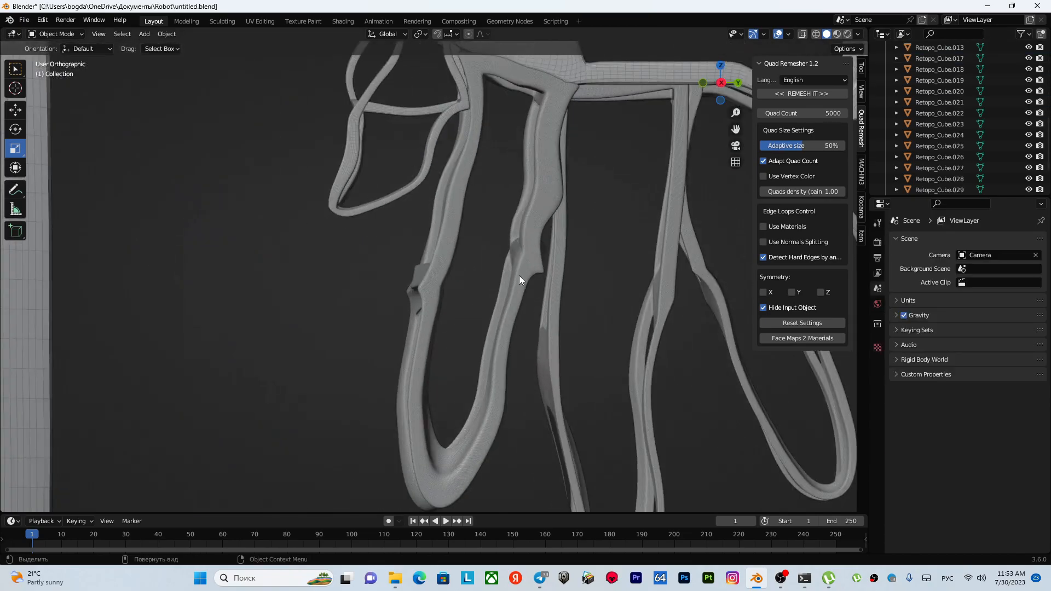
pyautogui.click(449, 242)
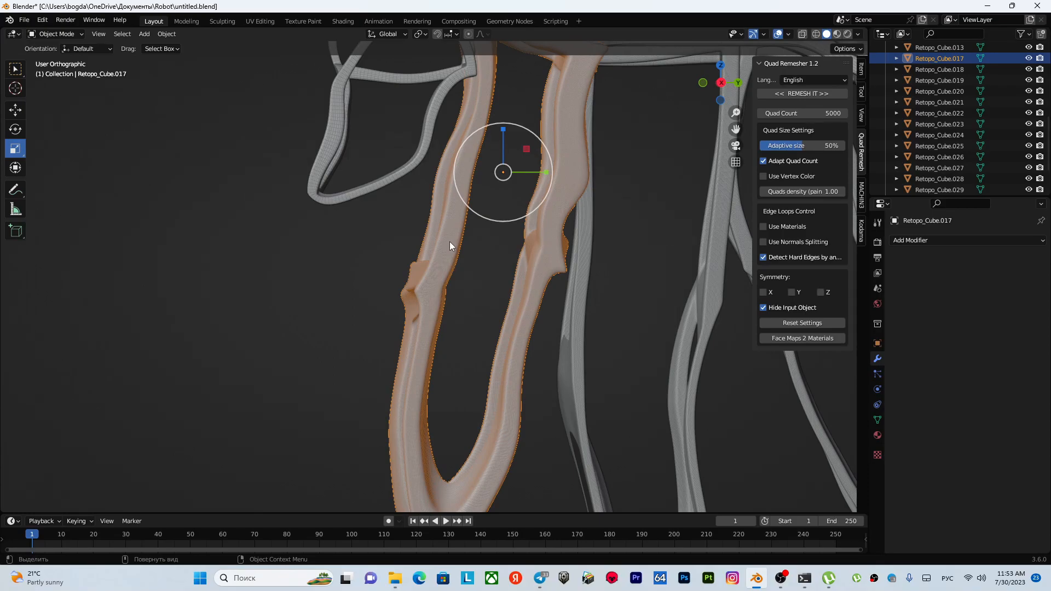
pyautogui.hotkey('shift', 'r')
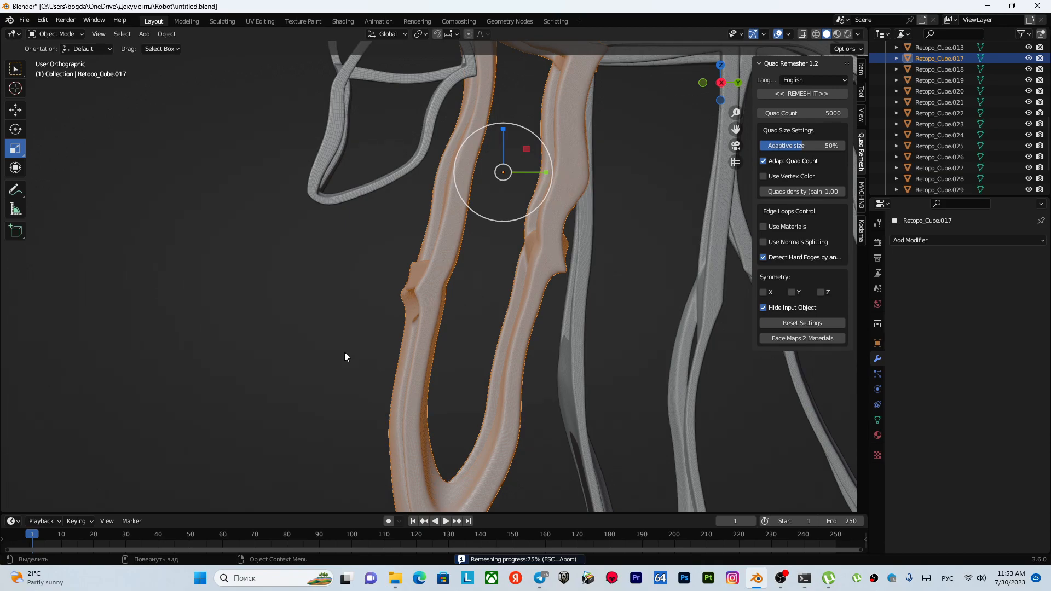
pyautogui.rightClick(443, 284)
pyautogui.click(435, 282)
pyautogui.scroll(-3, 435, 283)
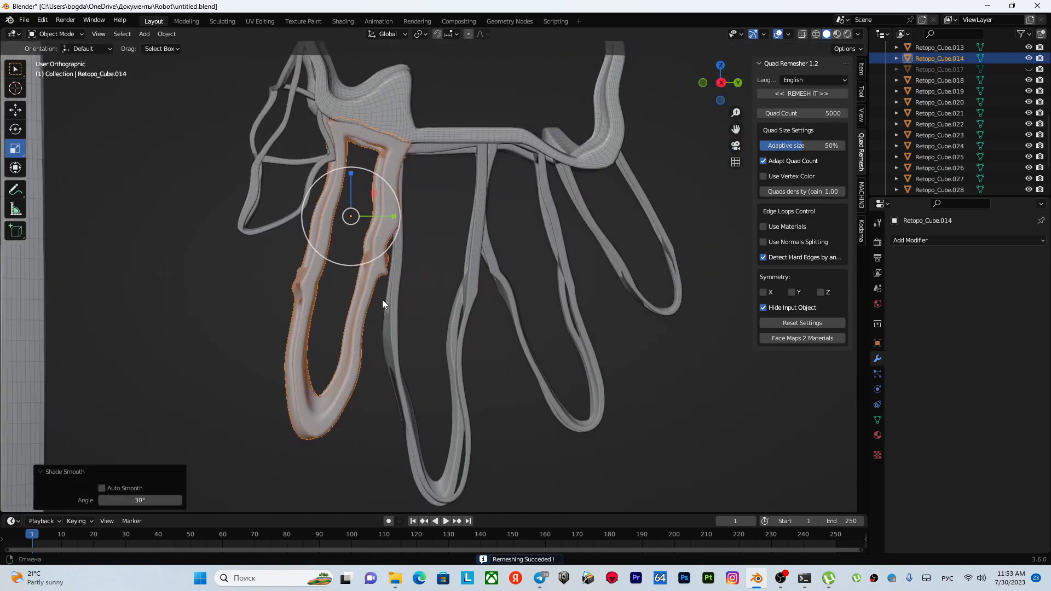
# Step: Remesh the middle finger loop with Quad Remesher and shade the new mesh smooth
pyautogui.click(398, 320)
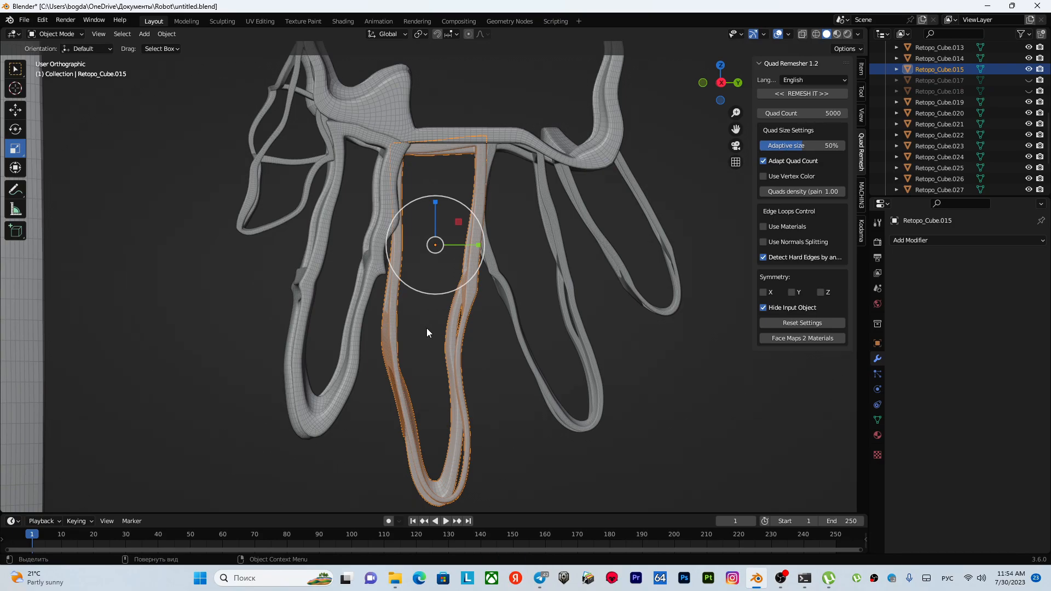
pyautogui.scroll(5, 426, 329)
pyautogui.scroll(-5, 411, 349)
pyautogui.rightClick(475, 291)
pyautogui.click(478, 288)
pyautogui.keyDown('shift'); pyautogui.moveTo(508, 300); pyautogui.dragTo(383, 242, button='middle'); pyautogui.keyUp('shift')
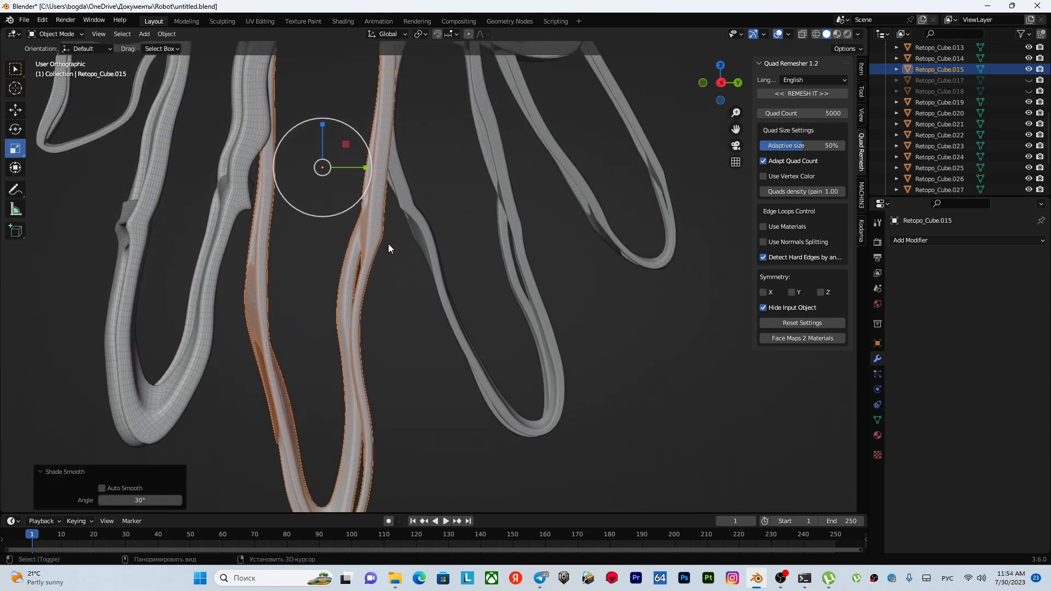
# Step: Remesh the ring finger loop with Quad Remesher
pyautogui.click(435, 258)
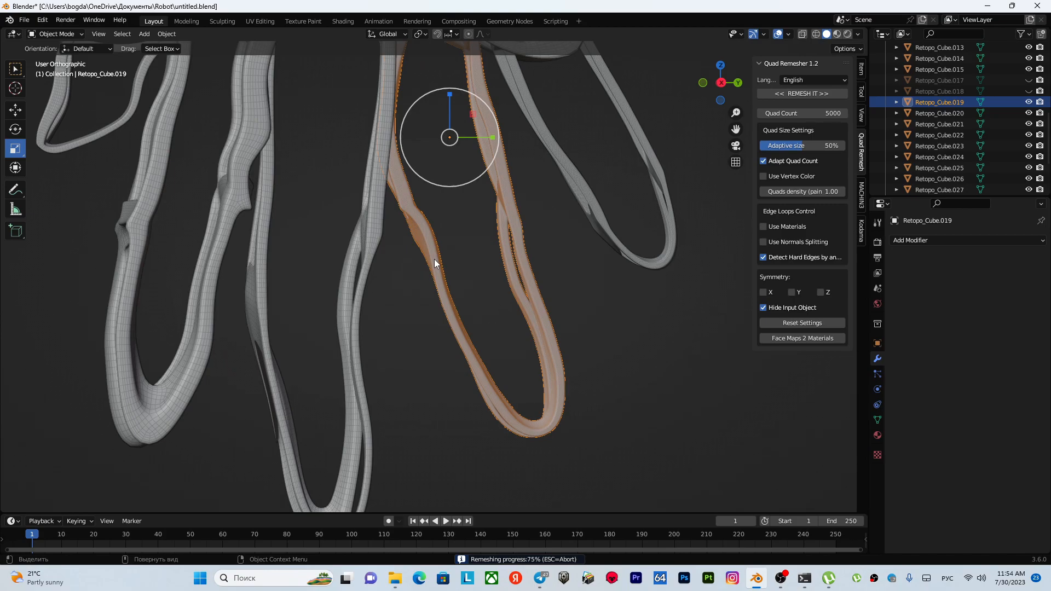
pyautogui.scroll(4, 437, 271)
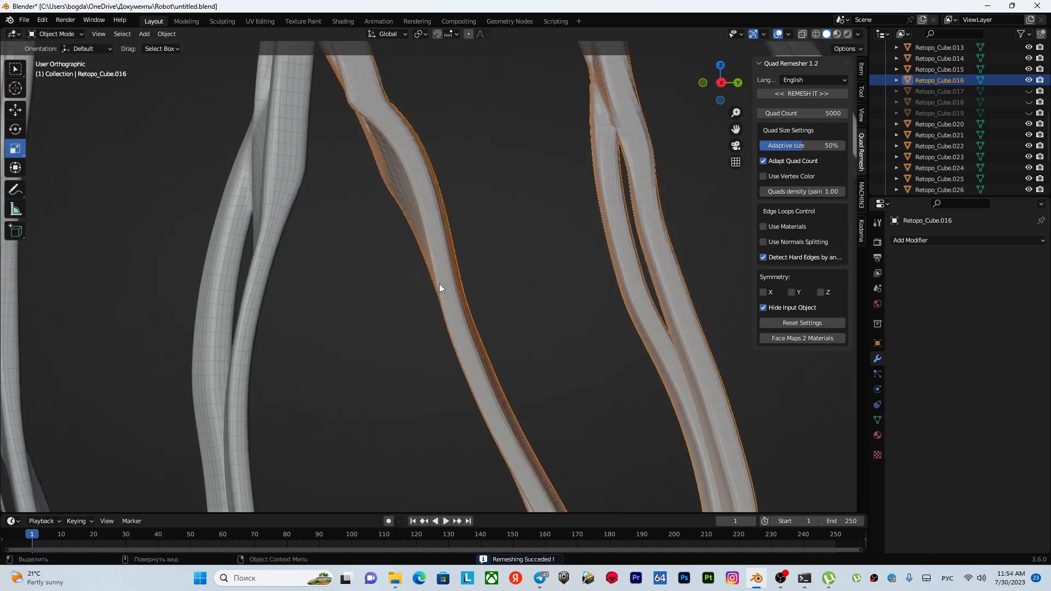
pyautogui.scroll(-4, 439, 284)
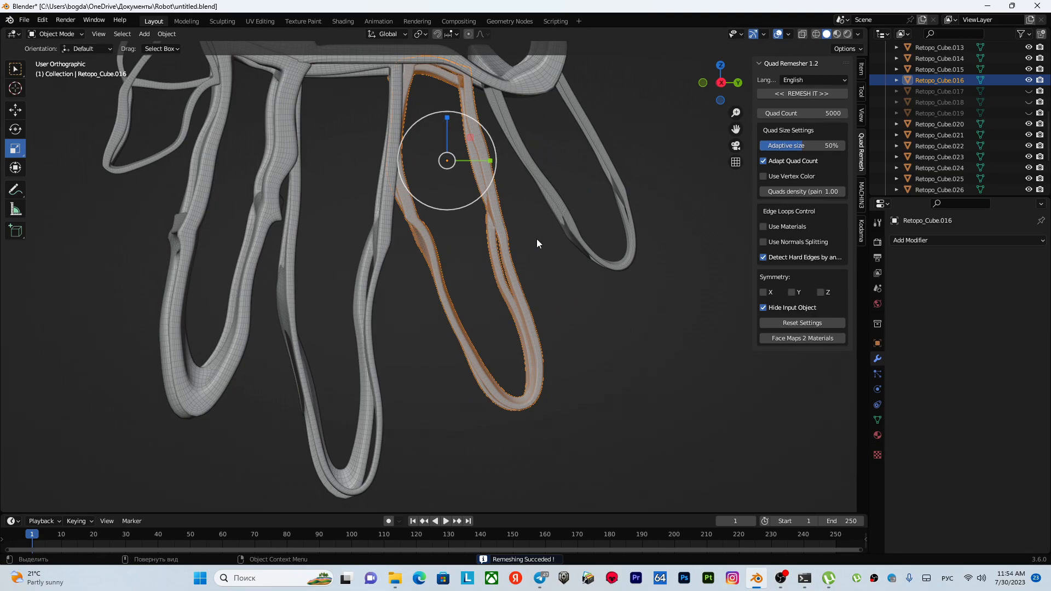
# Step: Remesh the little finger loop with Quad Remesher
pyautogui.keyDown('shift'); pyautogui.moveTo(534, 242); pyautogui.dragTo(495, 244, button='middle'); pyautogui.keyUp('shift')
pyautogui.click(492, 241)
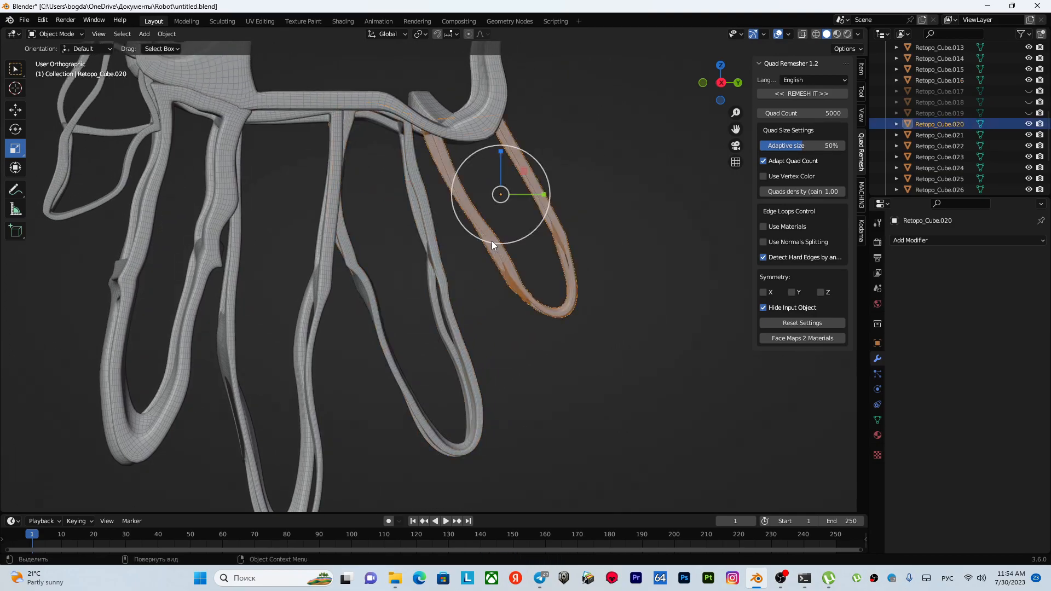
pyautogui.hotkey('shift', 'r')
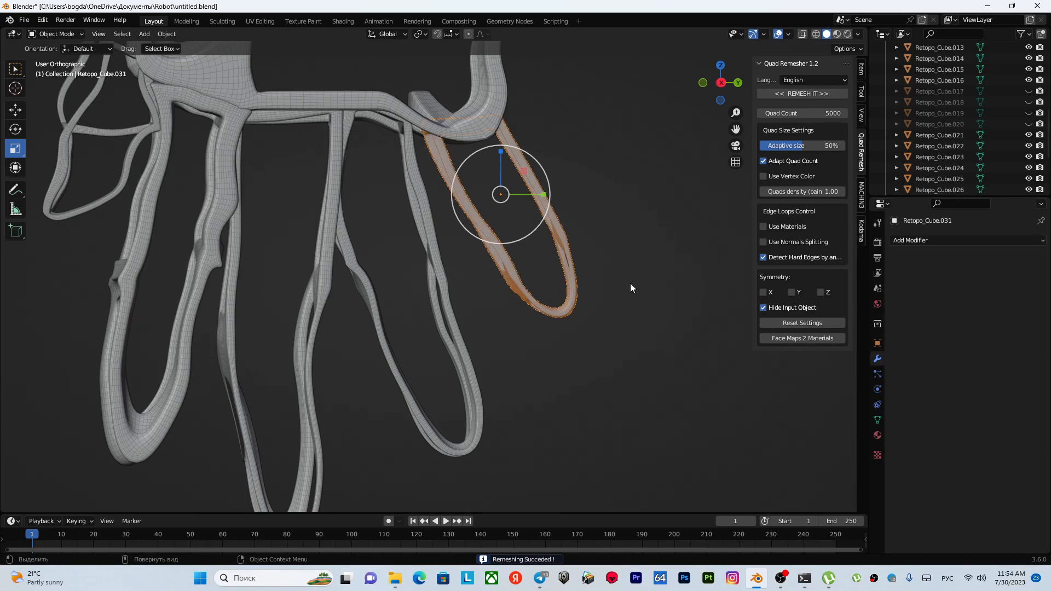
# Step: Delete the hidden source meshes Retopo_Cube.017 through Retopo_Cube.020
pyautogui.scroll(-3, 616, 291)
pyautogui.moveTo(570, 277); pyautogui.dragTo(474, 272, button='middle')
pyautogui.scroll(-3, 475, 272)
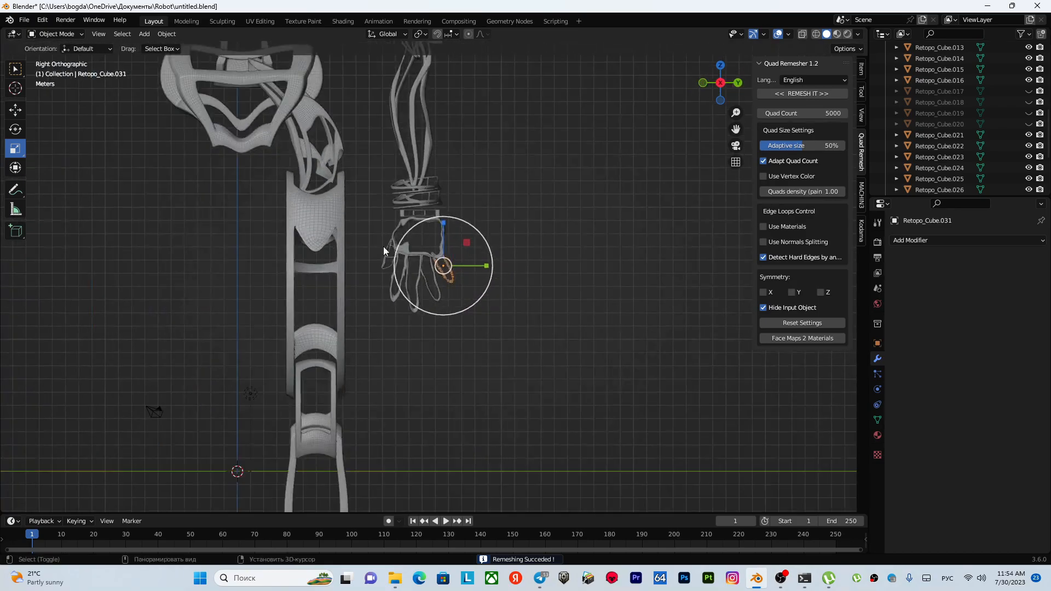
pyautogui.keyDown('shift'); pyautogui.moveTo(384, 246); pyautogui.dragTo(428, 326, button='middle'); pyautogui.keyUp('shift')
pyautogui.click(526, 236)
pyautogui.click(914, 97)
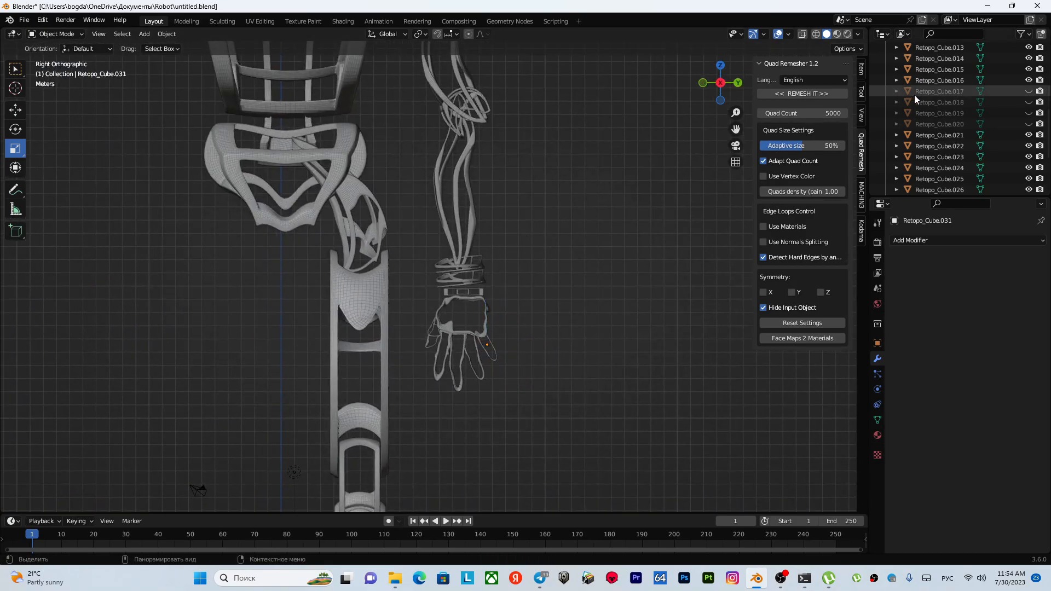
pyautogui.keyDown('shift'); pyautogui.click(925, 114); pyautogui.keyUp('shift')
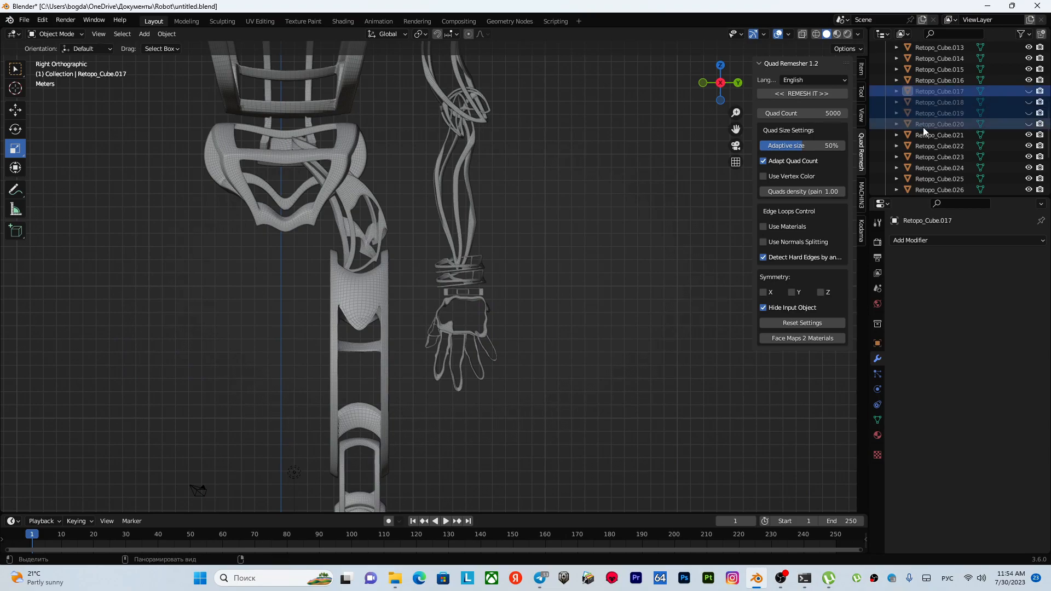
pyautogui.press('x')
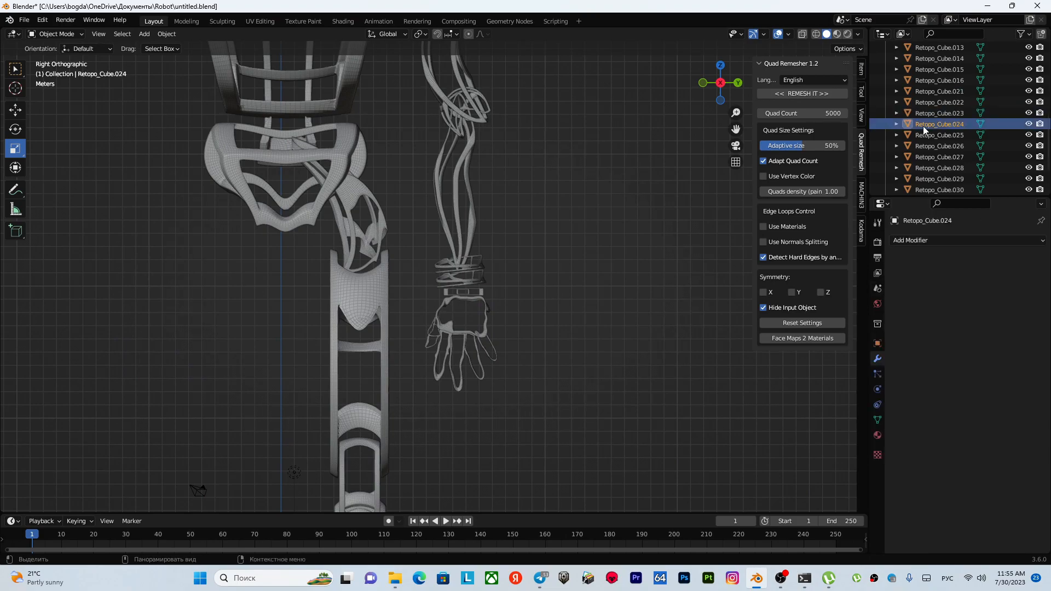
pyautogui.click(924, 125)
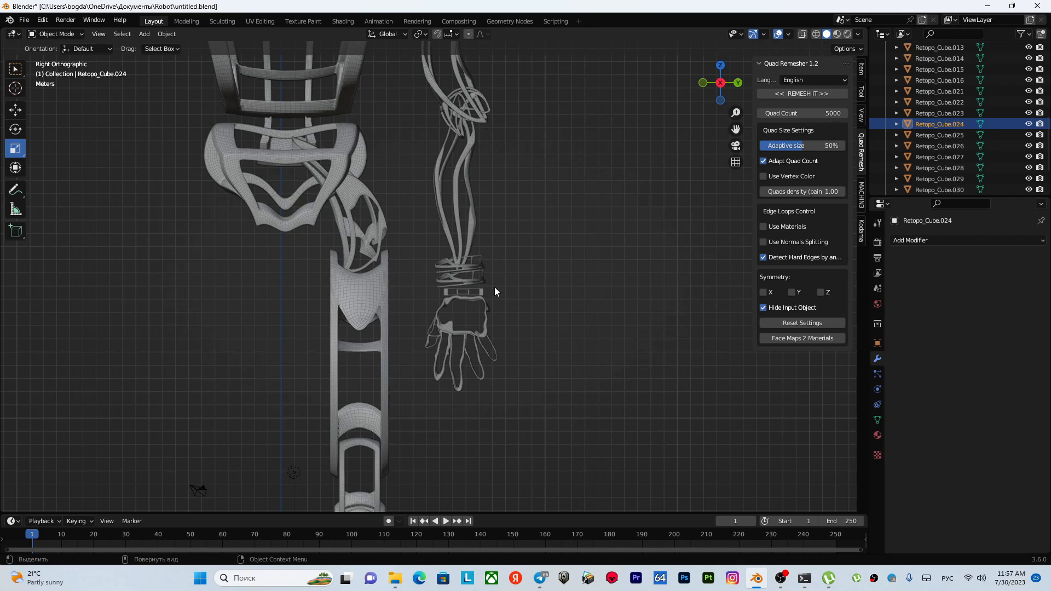
pyautogui.scroll(1, 495, 287)
pyautogui.scroll(2, 461, 289)
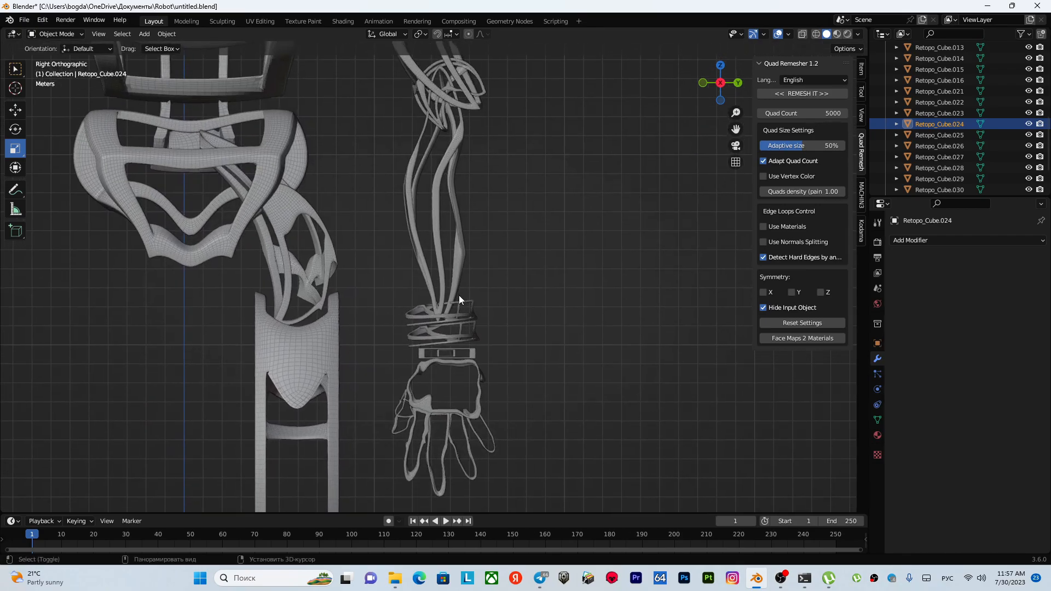
# Step: Save the robot file
pyautogui.scroll(-4, 454, 257)
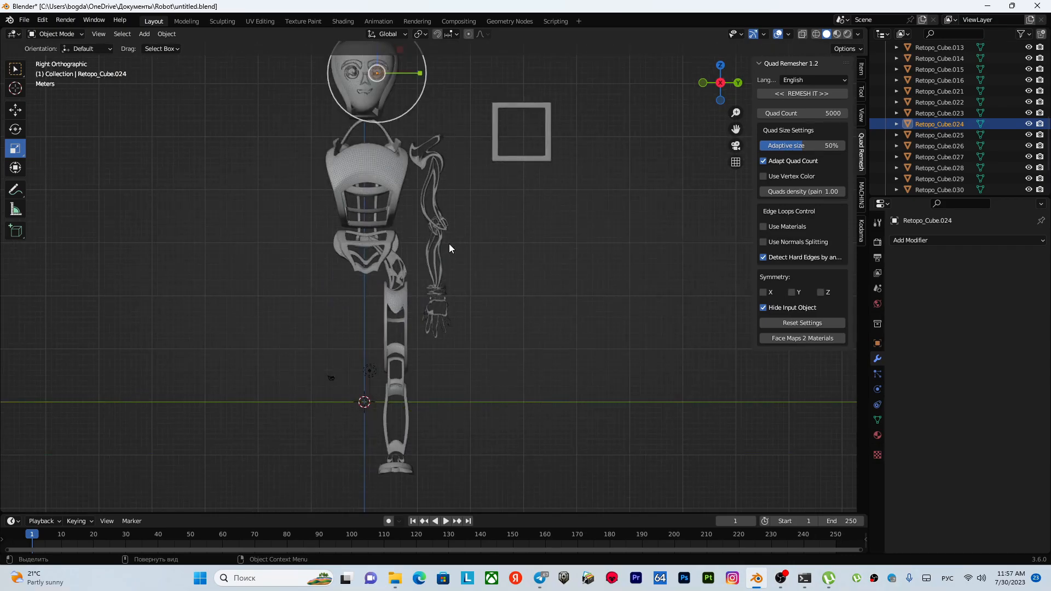
pyautogui.hotkey('ctrl', 's')
pyautogui.scroll(3, 548, 378)
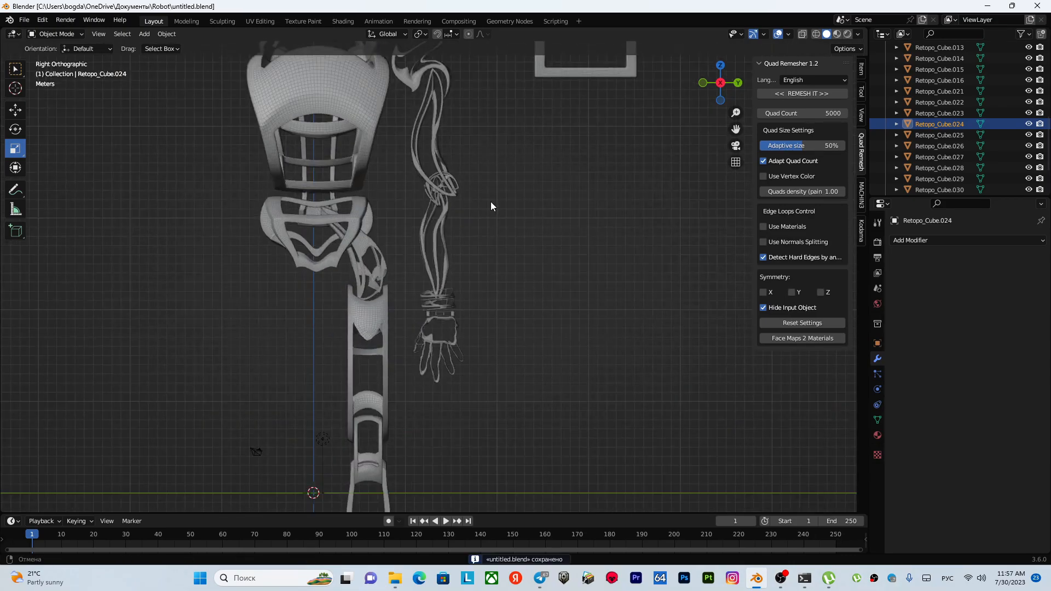
# Step: Delete the square frame standing beside the robot's head
pyautogui.keyDown('shift'); pyautogui.moveTo(491, 203); pyautogui.dragTo(478, 253, button='middle'); pyautogui.keyUp('shift')
pyautogui.click(467, 213)
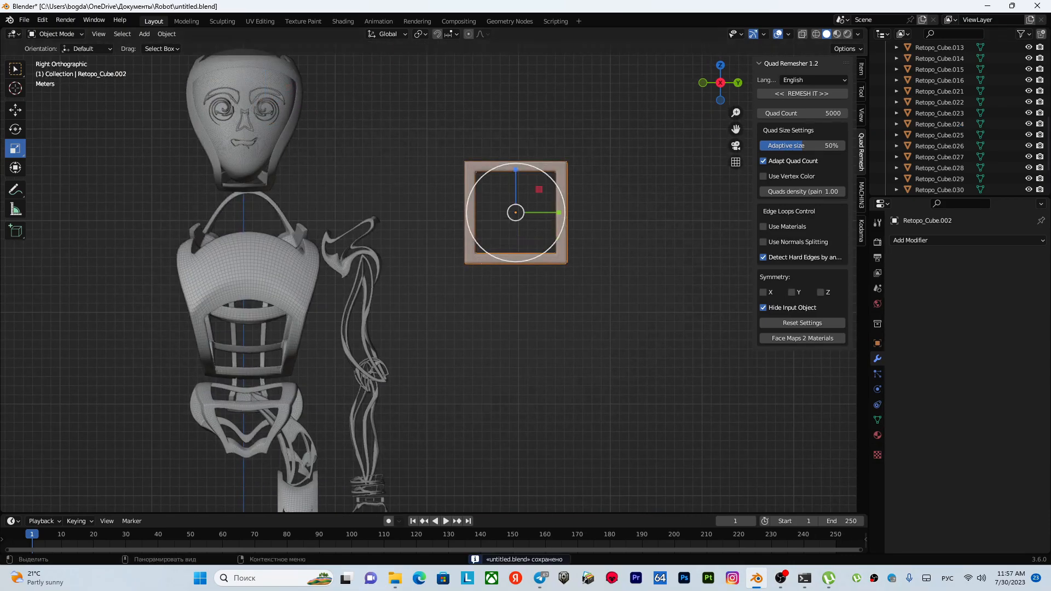
pyautogui.scroll(5, 988, 131)
pyautogui.scroll(5, 988, 131)
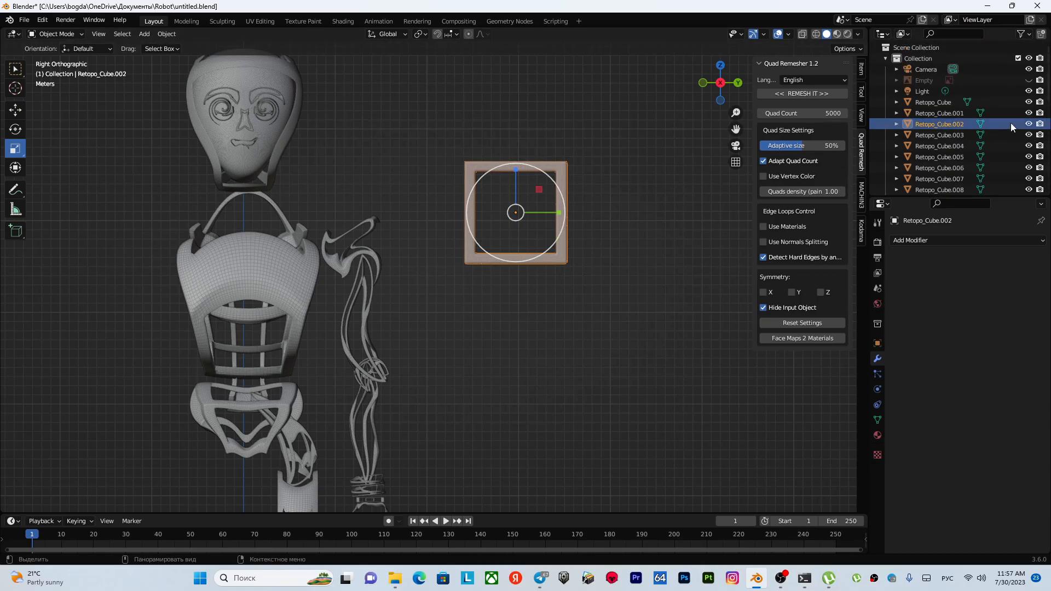
pyautogui.press('x')
pyautogui.click(557, 207)
# Step: Remesh the robot's head shell, Retopo_Cube, with Quad Remesher
pyautogui.scroll(-3, 370, 255)
pyautogui.scroll(5, 405, 241)
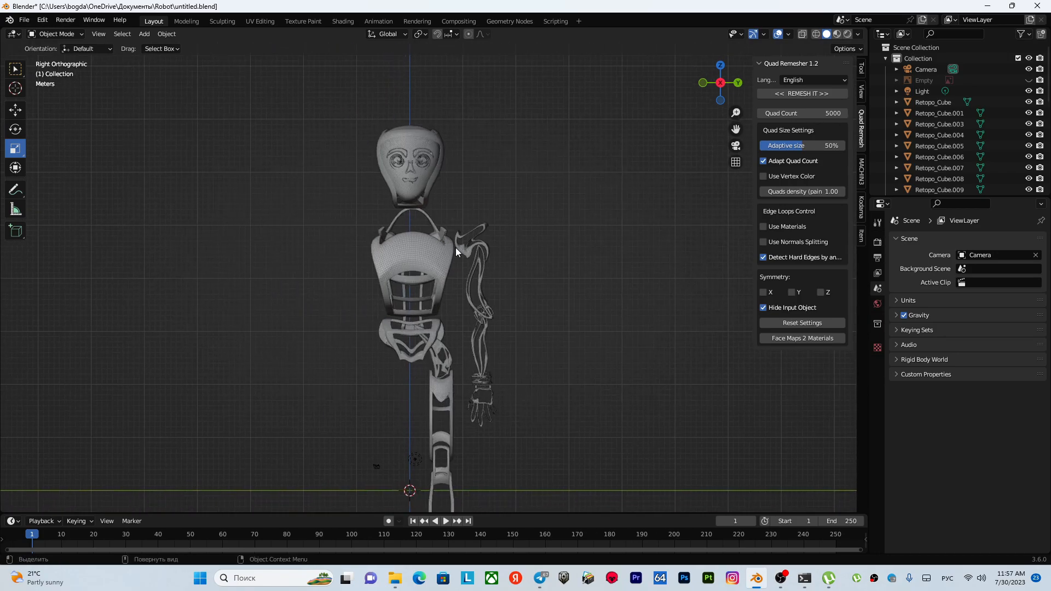
pyautogui.scroll(2, 402, 331)
pyautogui.moveTo(402, 331); pyautogui.dragTo(442, 303, button='middle')
pyautogui.scroll(1, 442, 304)
pyautogui.click(372, 203)
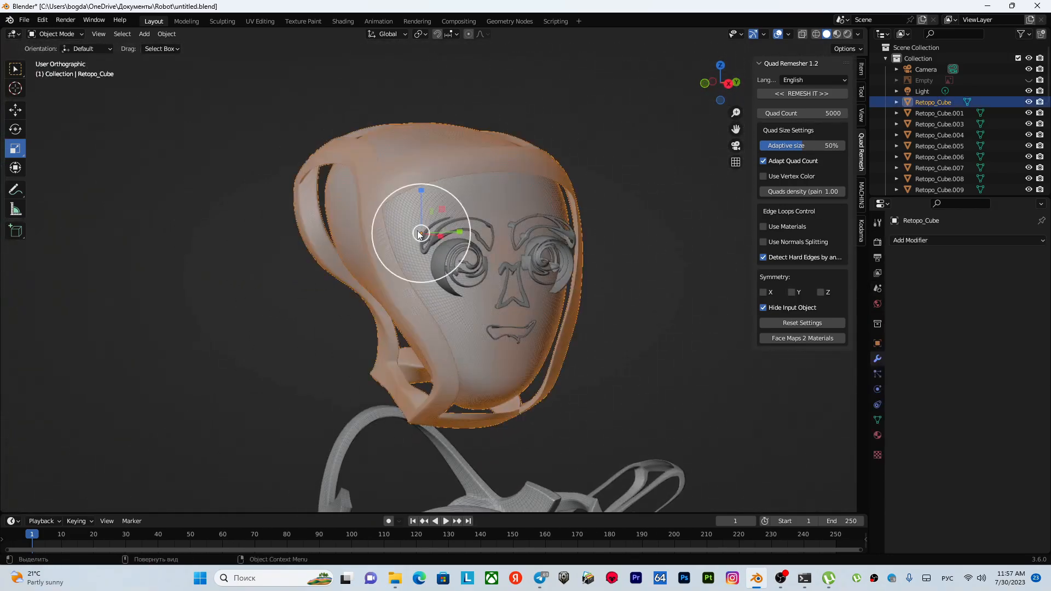
pyautogui.keyDown('shift'); pyautogui.moveTo(419, 234); pyautogui.dragTo(379, 237, button='middle'); pyautogui.keyUp('shift')
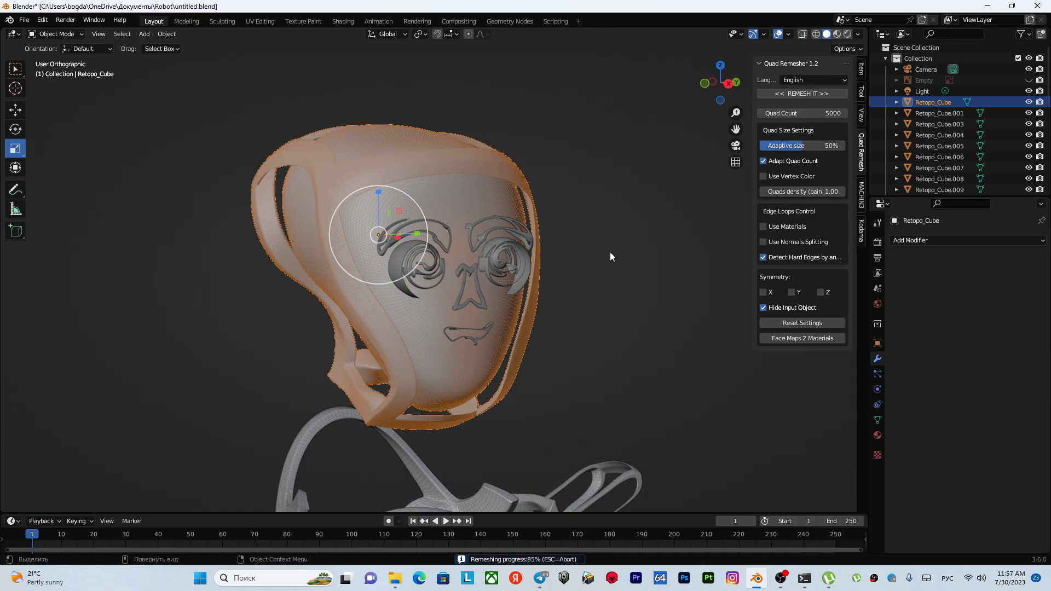
pyautogui.moveTo(602, 252); pyautogui.dragTo(498, 268, button='middle')
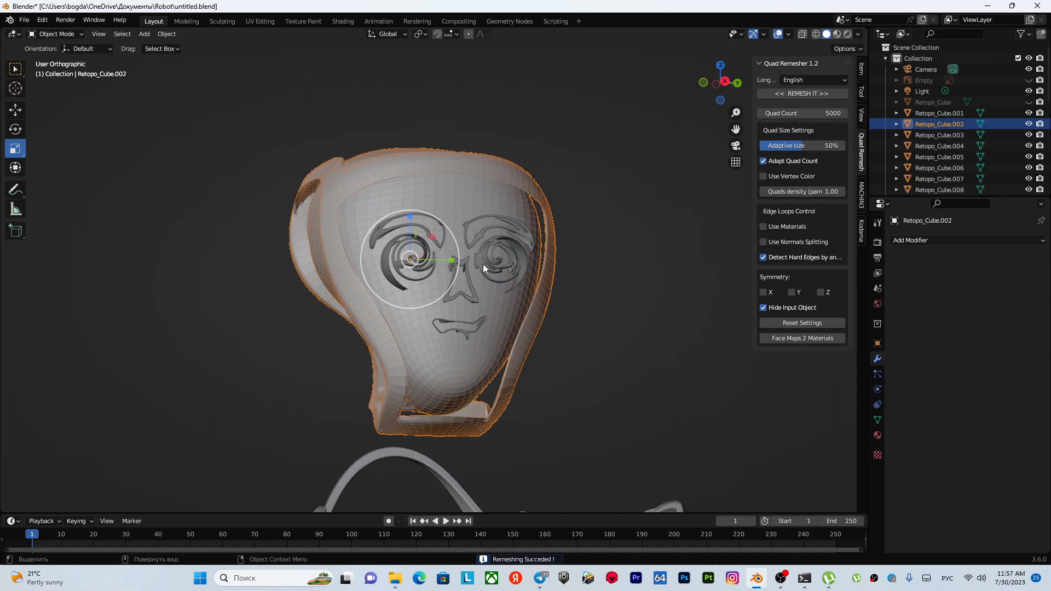
# Step: Delete the head's hidden source mesh, Retopo_Cube
pyautogui.click(955, 100)
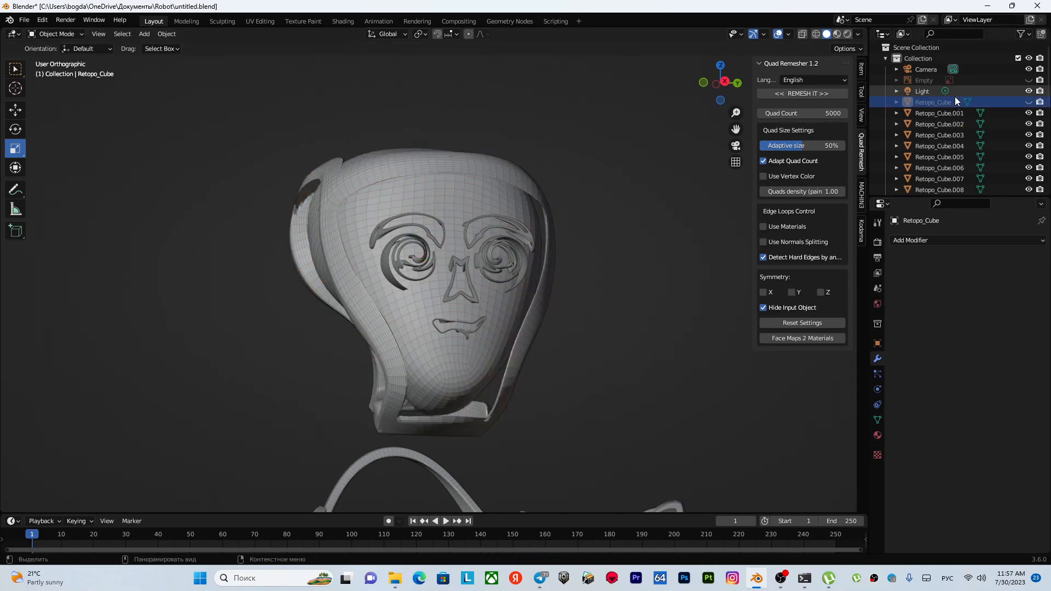
pyautogui.press('Delete')
pyautogui.scroll(-5, 1014, 118)
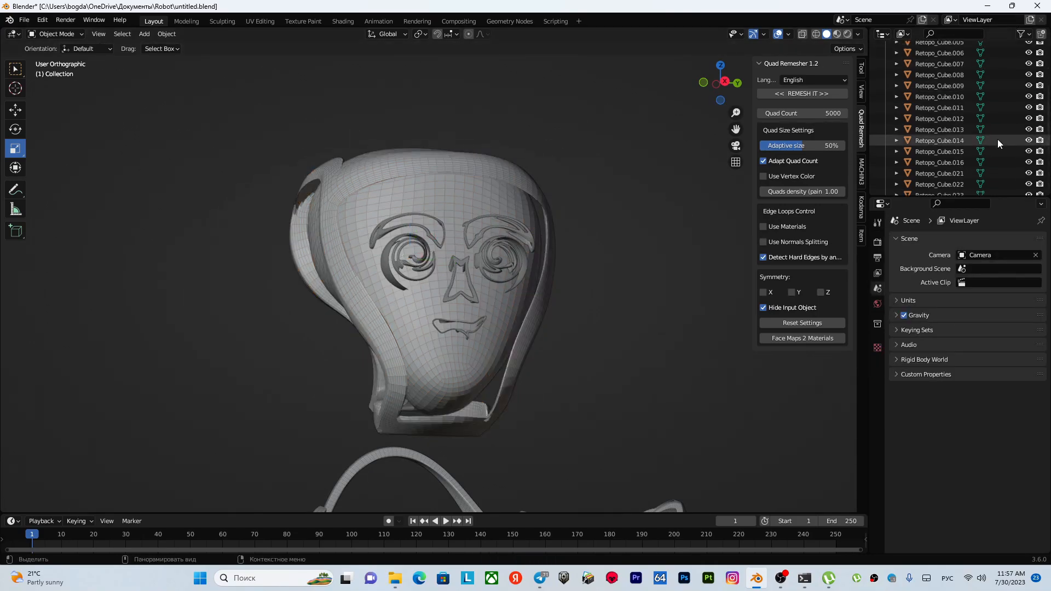
pyautogui.scroll(5, 997, 139)
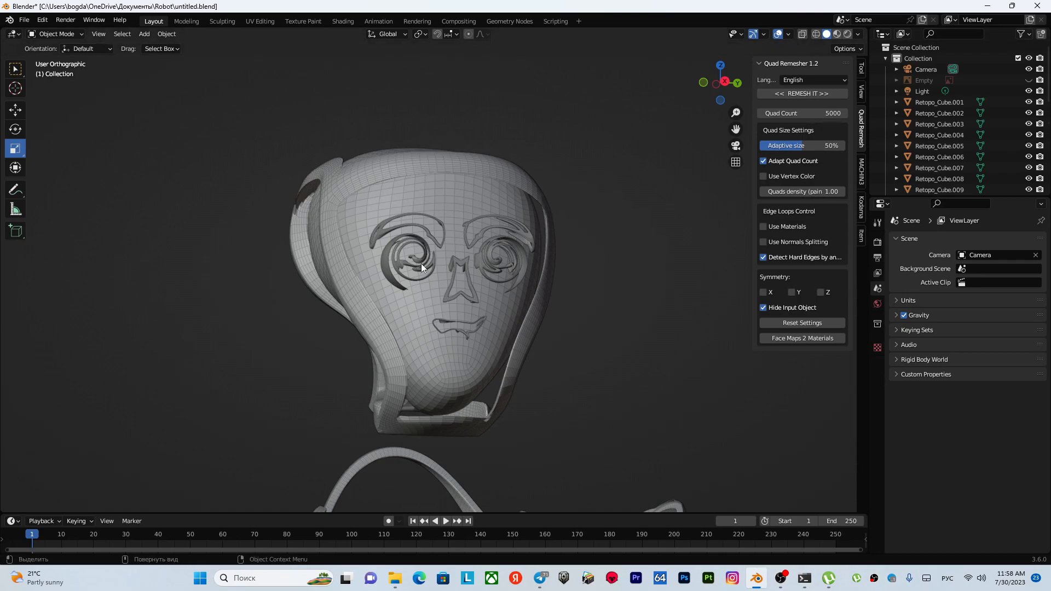
# Step: Remesh the eyebrow on the -Y side of the face, Retopo_Cube.026, with Quad Remesher
pyautogui.scroll(5, 421, 262)
pyautogui.moveTo(414, 252); pyautogui.dragTo(450, 293, button='middle')
pyautogui.scroll(3, 450, 293)
pyautogui.click(312, 230)
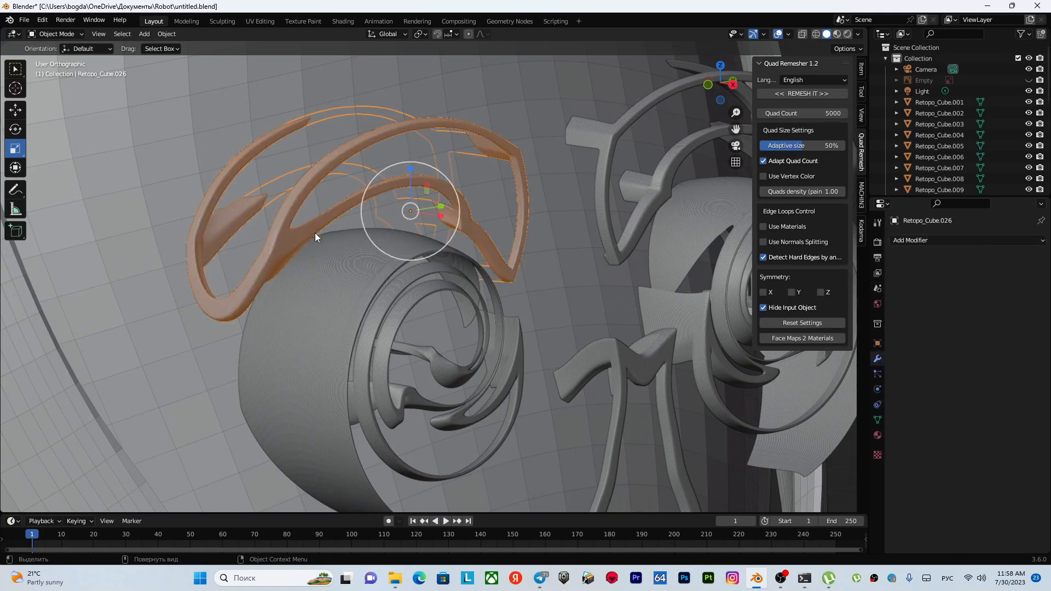
pyautogui.hotkey('shift', 'r')
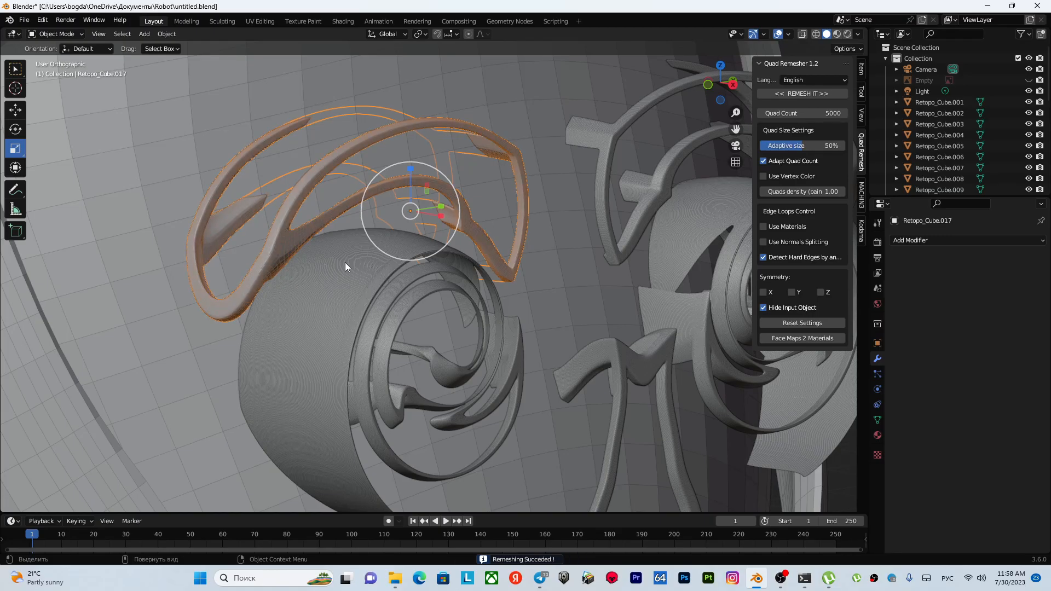
# Step: Delete the unremeshed eyebrow on the other half of the face, Retopo_Cube.025
pyautogui.scroll(-4, 345, 263)
pyautogui.moveTo(339, 261)
pyautogui.mouseDown(button='middle')
pyautogui.moveTo(272, 265)
pyautogui.moveTo(405, 245)
pyautogui.moveTo(322, 253)
pyautogui.mouseUp(button='middle')
pyautogui.click(433, 256)
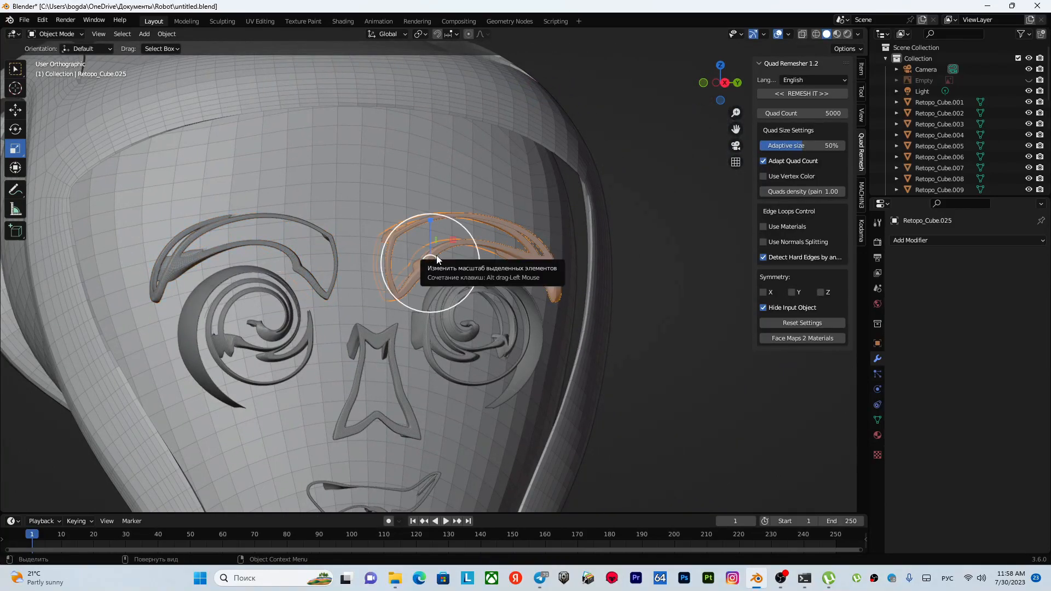
pyautogui.press('Delete')
pyautogui.press('Delete')
# Step: Delete the spiral eye below the removed eyebrow, leaving only one eye on the face
pyautogui.moveTo(447, 293); pyautogui.dragTo(686, 283, button='middle')
pyautogui.scroll(3, 443, 281)
pyautogui.click(426, 280)
pyautogui.press('x')
pyautogui.click(428, 286)
pyautogui.scroll(-3, 428, 288)
pyautogui.click(416, 297)
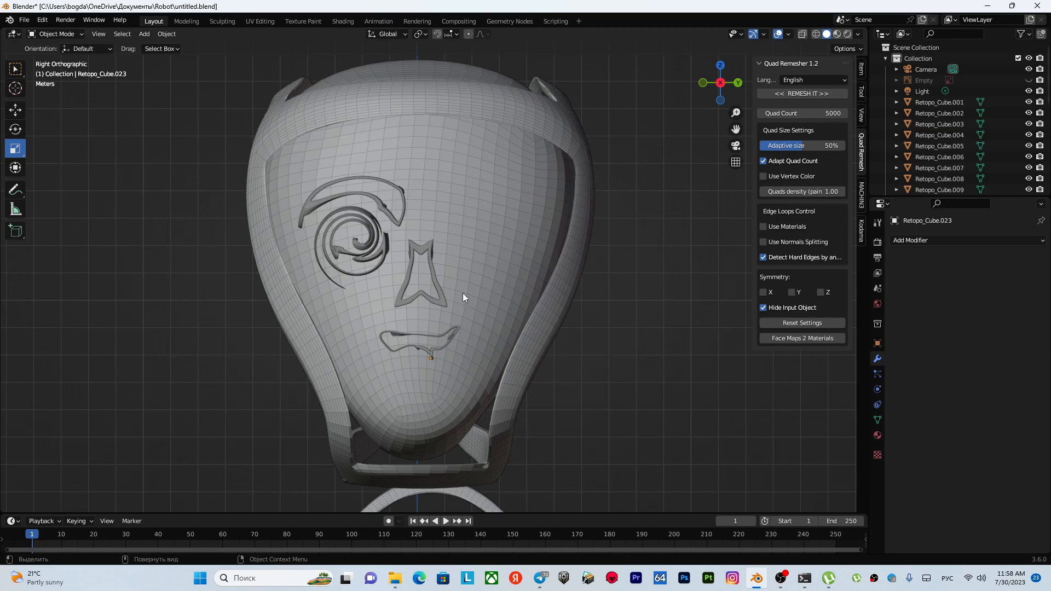
# Step: Remesh the remaining spiral eye with Quad Remesher and shade the new mesh smooth
pyautogui.scroll(3, 435, 290)
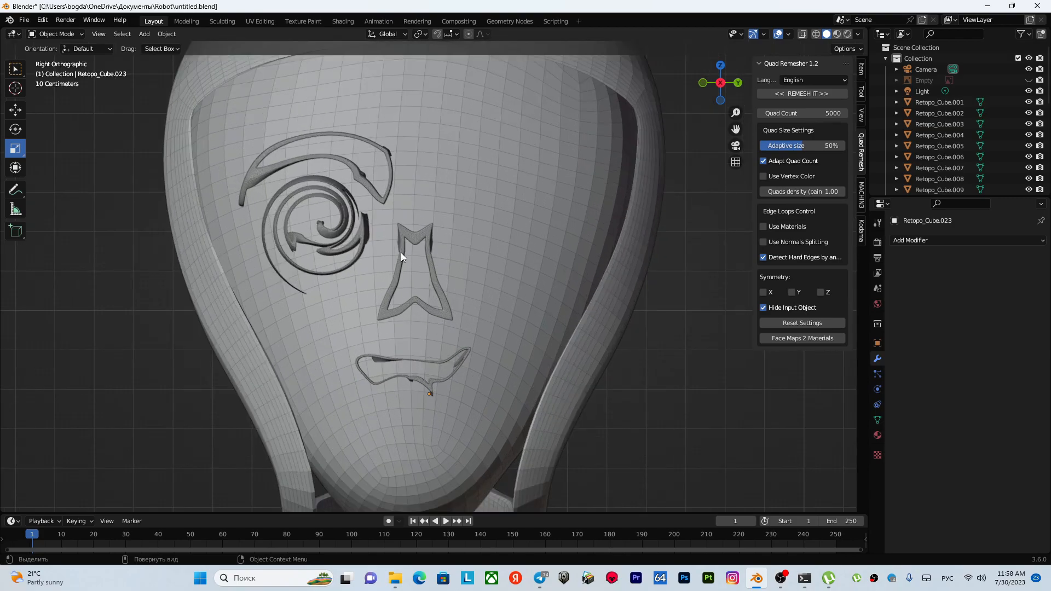
pyautogui.scroll(5, 401, 252)
pyautogui.click(442, 274)
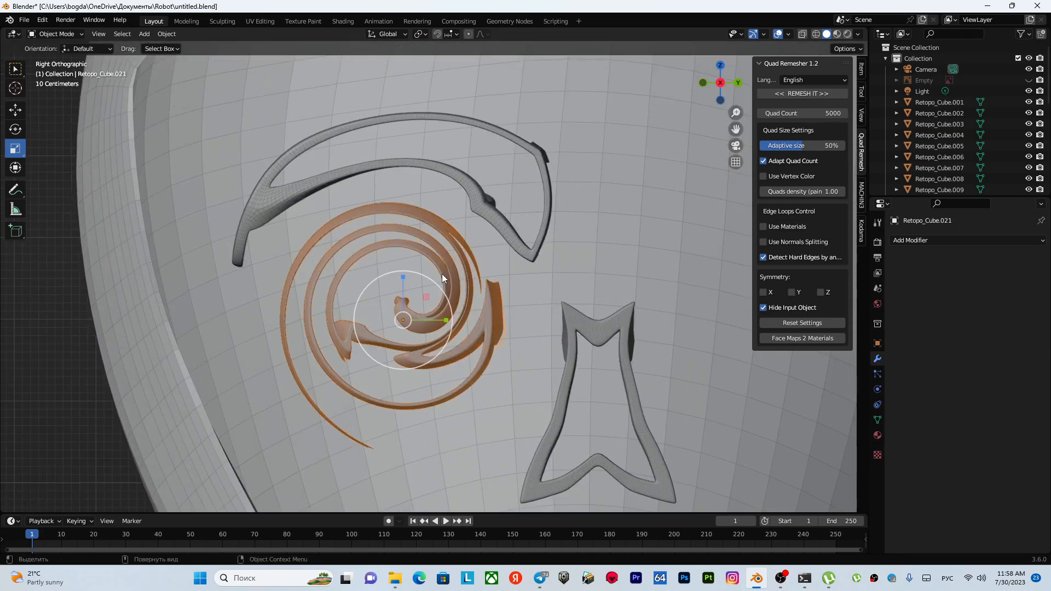
pyautogui.hotkey('shift', 'r')
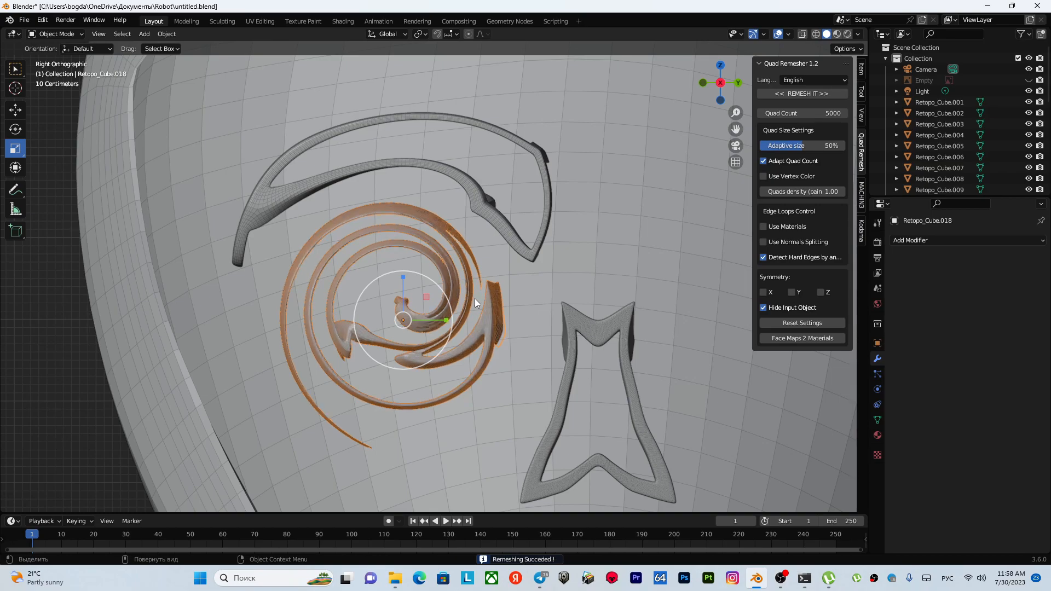
pyautogui.scroll(6, 464, 310)
pyautogui.moveTo(432, 333); pyautogui.dragTo(463, 353, button='middle')
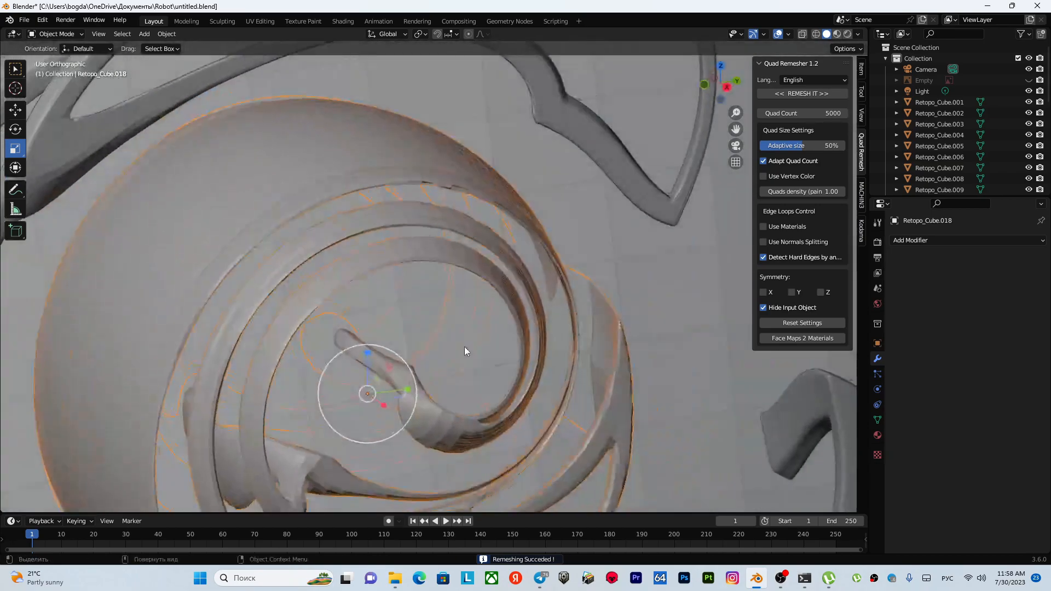
pyautogui.rightClick(441, 217)
pyautogui.click(440, 216)
# Step: Remesh the nose outline, Retopo_Cube.022, with Quad Remesher
pyautogui.scroll(-5, 464, 287)
pyautogui.moveTo(464, 287); pyautogui.dragTo(438, 272, button='middle')
pyautogui.keyDown('shift'); pyautogui.moveTo(524, 318); pyautogui.dragTo(376, 235, button='middle'); pyautogui.keyUp('shift')
pyautogui.scroll(3, 400, 227)
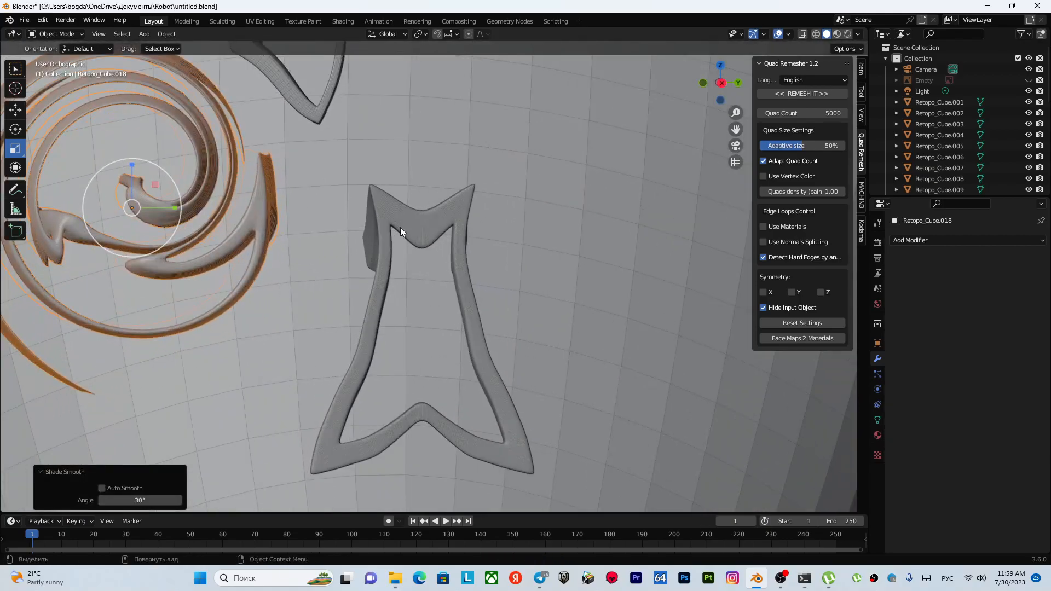
pyautogui.click(401, 229)
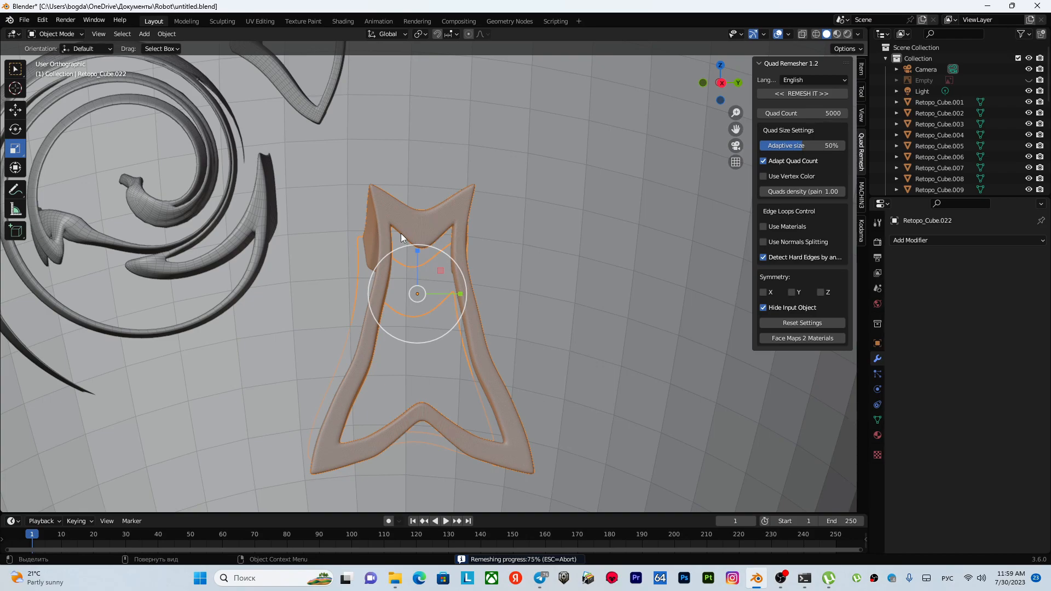
pyautogui.moveTo(401, 233); pyautogui.dragTo(372, 268, button='middle')
# Step: Remesh the mouth outline with Quad Remesher and shade the new mesh smooth
pyautogui.scroll(-3, 394, 293)
pyautogui.keyDown('shift'); pyautogui.moveTo(446, 300); pyautogui.dragTo(497, 87, button='middle'); pyautogui.keyUp('shift')
pyautogui.moveTo(463, 252); pyautogui.dragTo(449, 280, button='middle')
pyautogui.scroll(5, 480, 255)
pyautogui.click(493, 284)
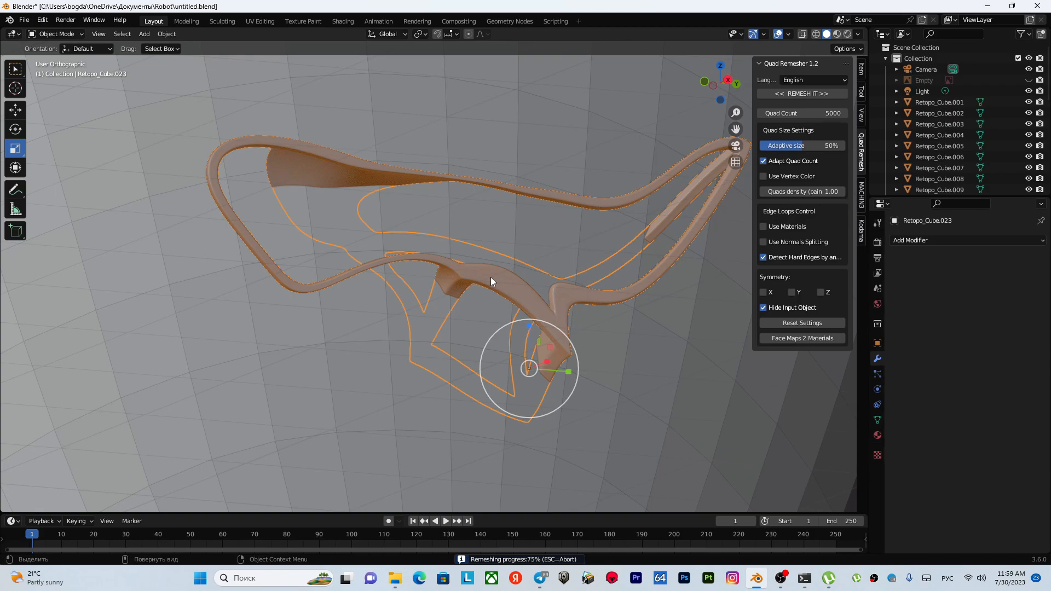
pyautogui.rightClick(489, 277)
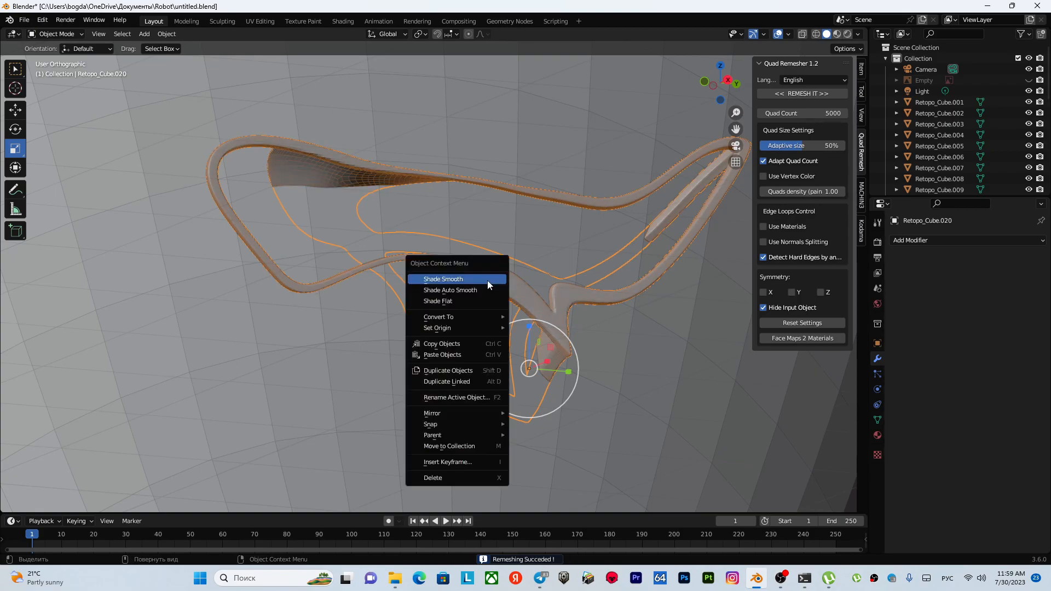
pyautogui.click(486, 281)
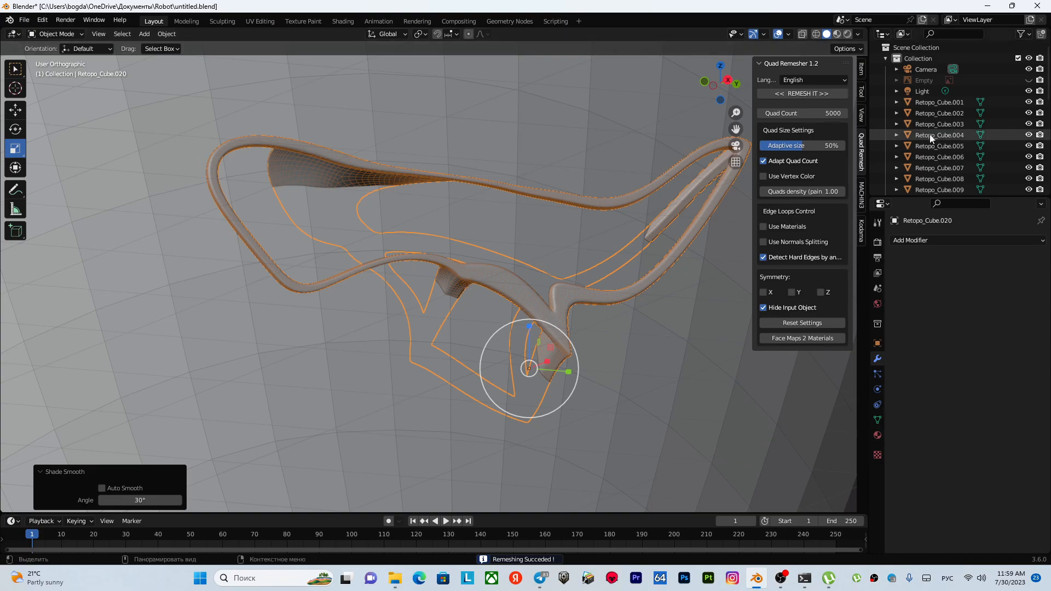
# Step: Delete the hidden source meshes Retopo_Cube.021, .022, .023 and .026
pyautogui.scroll(-10, 936, 132)
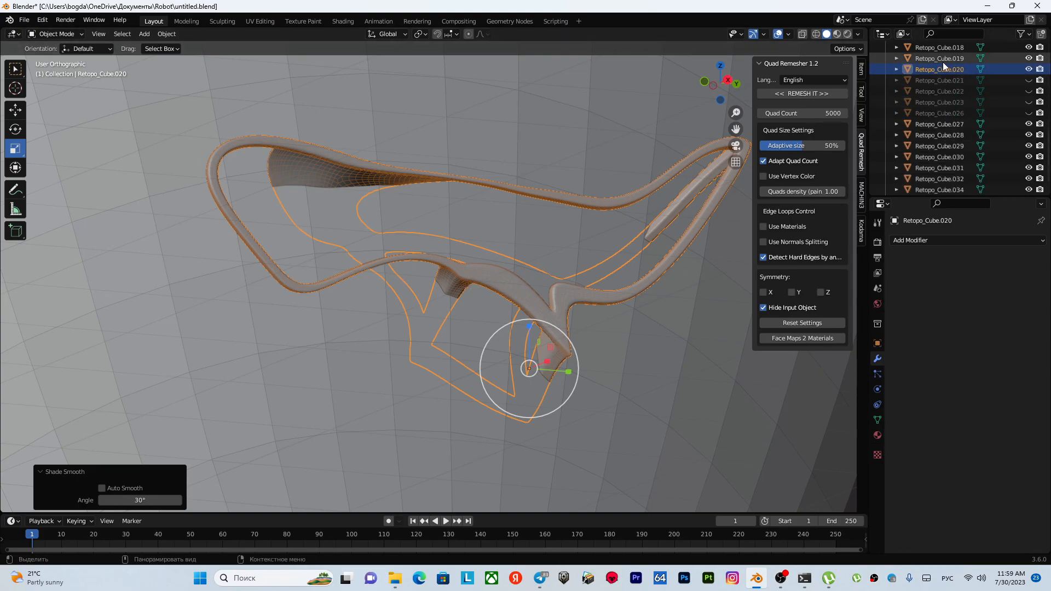
pyautogui.click(932, 81)
pyautogui.moveTo(932, 81); pyautogui.dragTo(930, 113)
pyautogui.press('Delete')
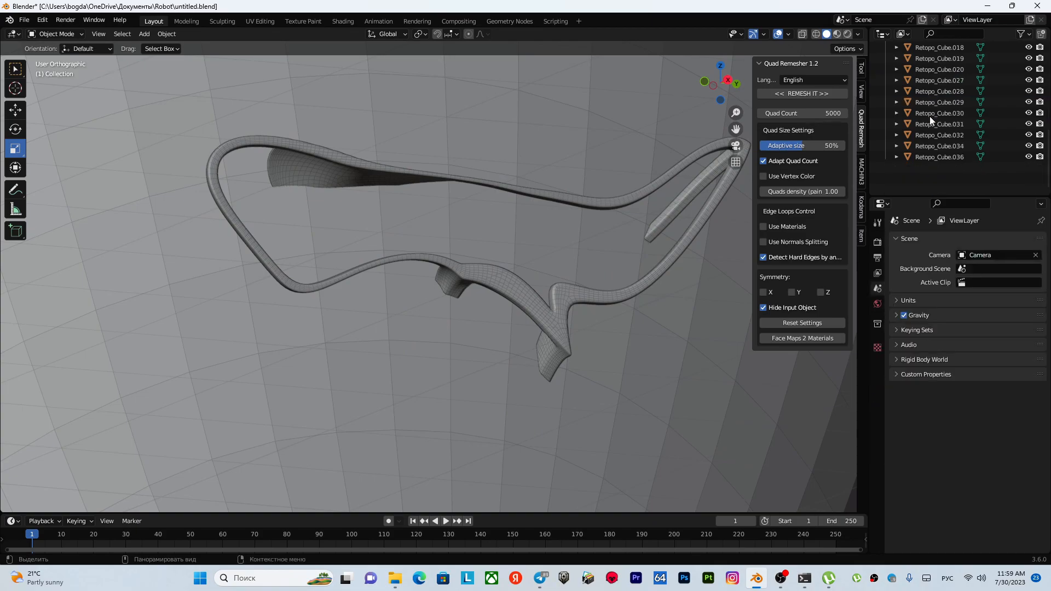
pyautogui.scroll(5, 931, 137)
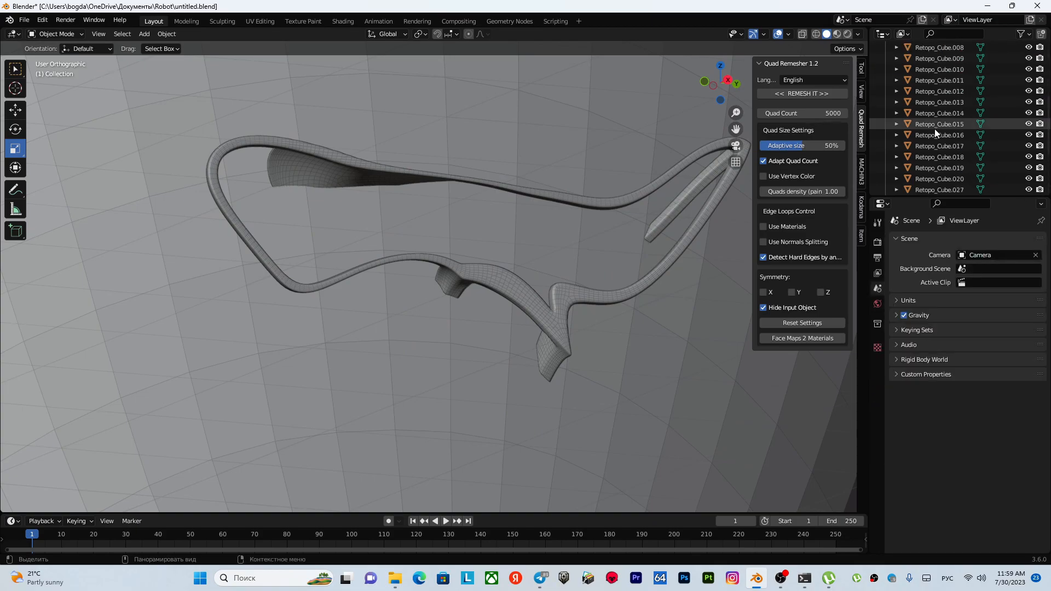
pyautogui.scroll(-6, 935, 129)
# Step: Shade the remeshed head shell smooth
pyautogui.scroll(-10, 466, 231)
pyautogui.moveTo(454, 243); pyautogui.dragTo(406, 275, button='middle')
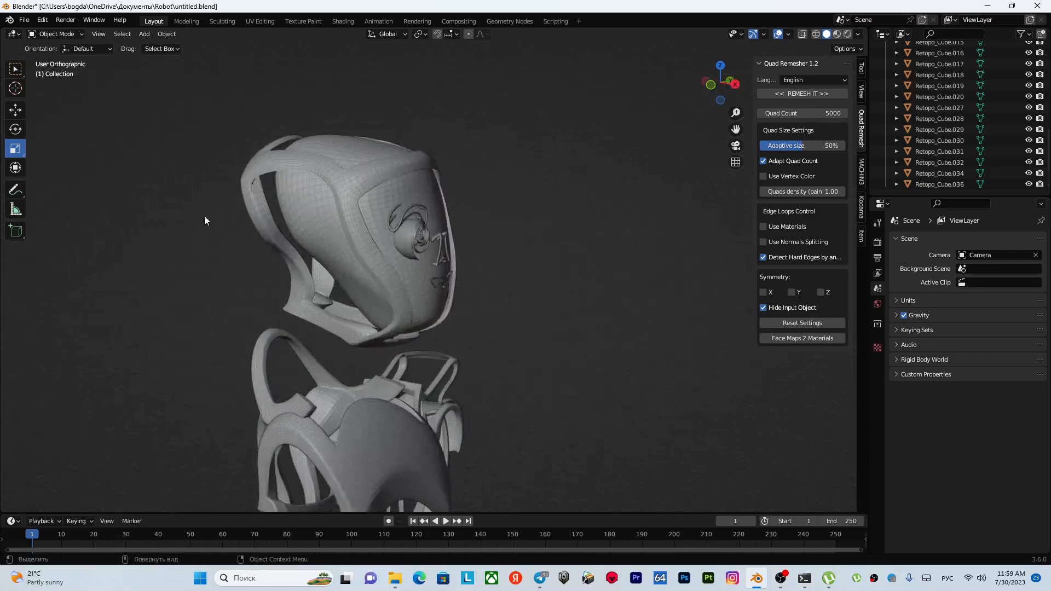
pyautogui.keyDown('shift'); pyautogui.moveTo(208, 217); pyautogui.dragTo(439, 283, button='middle'); pyautogui.keyUp('shift')
pyautogui.scroll(5, 439, 282)
pyautogui.click(586, 241)
pyautogui.rightClick(564, 244)
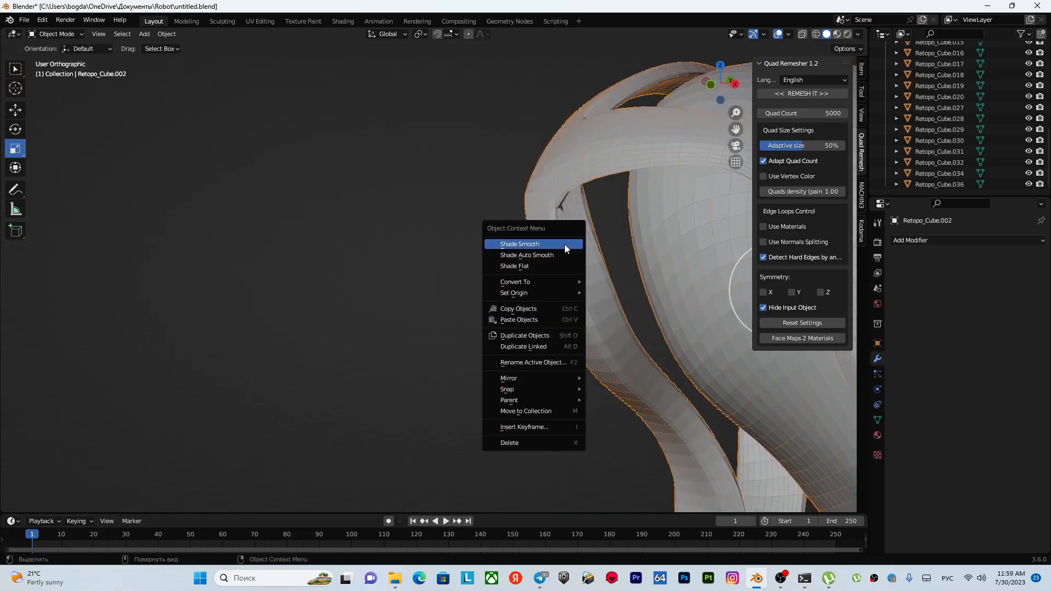
pyautogui.click(565, 244)
# Step: Examine the smoothed head and its remeshed face details from several angles and from the right view
pyautogui.scroll(-4, 571, 255)
pyautogui.moveTo(571, 254); pyautogui.dragTo(377, 259, button='middle')
pyautogui.scroll(3, 486, 258)
pyautogui.click(221, 304)
pyautogui.scroll(-6, 405, 304)
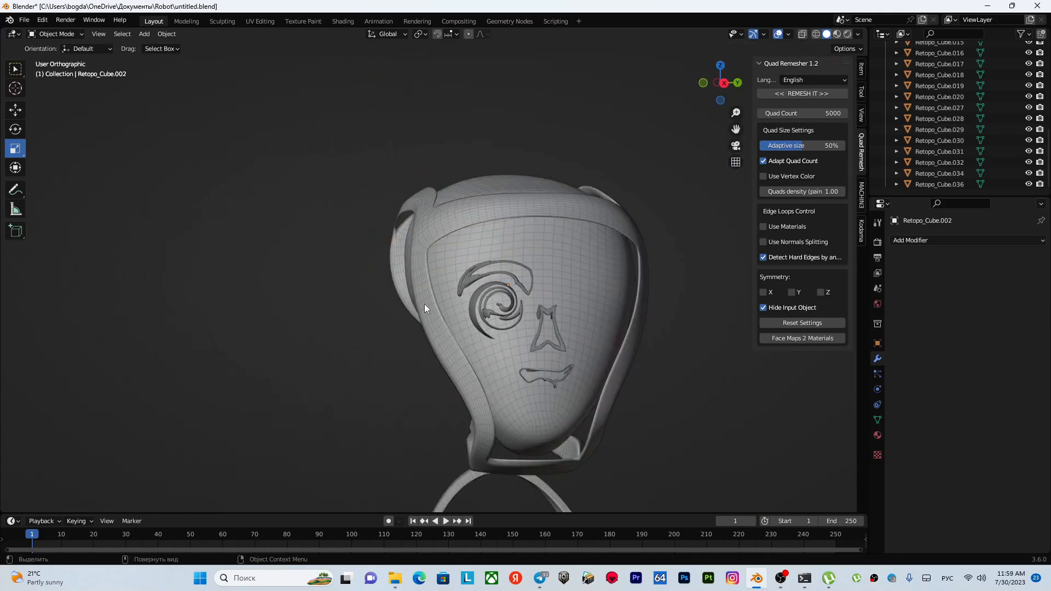
pyautogui.keyDown('shift'); pyautogui.moveTo(445, 379); pyautogui.dragTo(301, 215, button='middle'); pyautogui.keyUp('shift')
pyautogui.scroll(-3, 313, 236)
pyautogui.keyDown('shift'); pyautogui.moveTo(347, 329); pyautogui.dragTo(379, 243, button='middle'); pyautogui.keyUp('shift')
pyautogui.scroll(-2, 381, 241)
pyautogui.keyDown('shift'); pyautogui.moveTo(394, 175); pyautogui.dragTo(403, 274, button='middle'); pyautogui.keyUp('shift')
pyautogui.scroll(6, 404, 273)
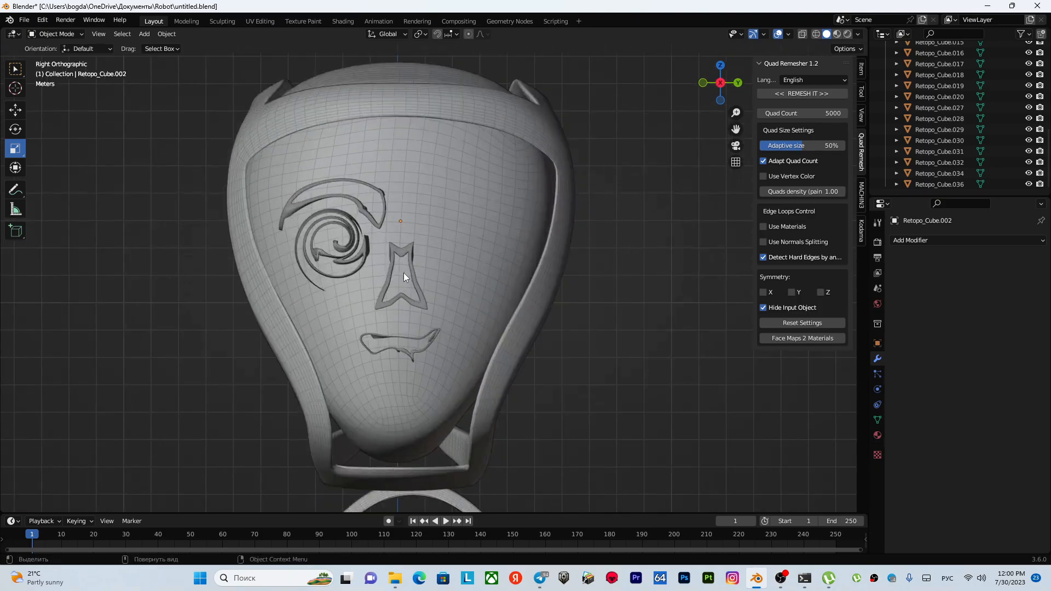
pyautogui.moveTo(356, 275); pyautogui.dragTo(315, 242, button='middle')
pyautogui.keyDown('shift'); pyautogui.moveTo(353, 131); pyautogui.dragTo(384, 210, button='middle'); pyautogui.keyUp('shift')
pyautogui.scroll(-3, 384, 227)
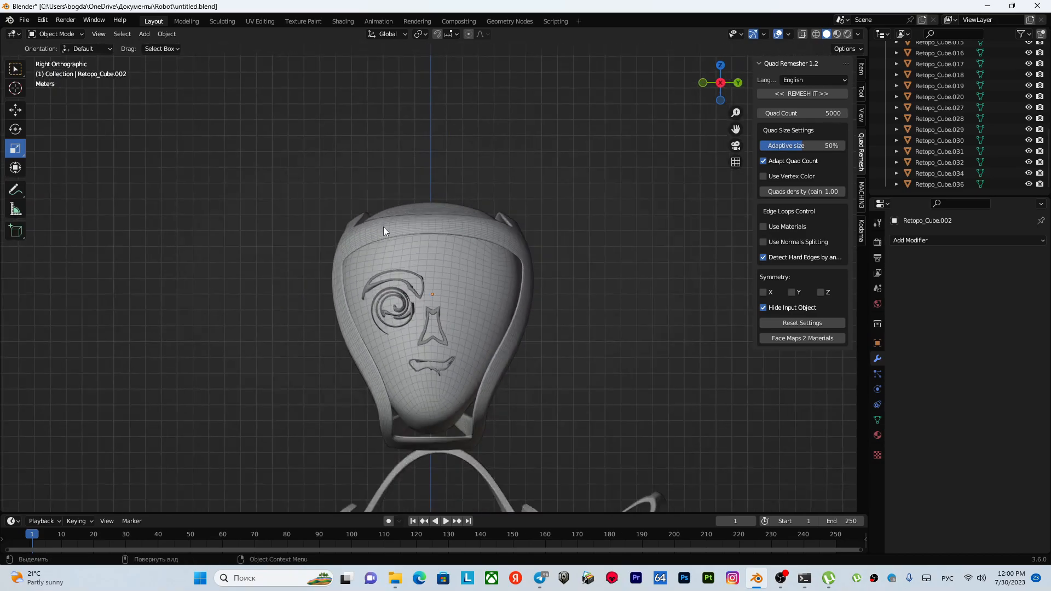
# Step: In Edit Mode, select a vertex on the head's outer frame and grow the selection over the whole frame
pyautogui.click(516, 328)
pyautogui.press('Tab')
pyautogui.click(515, 319)
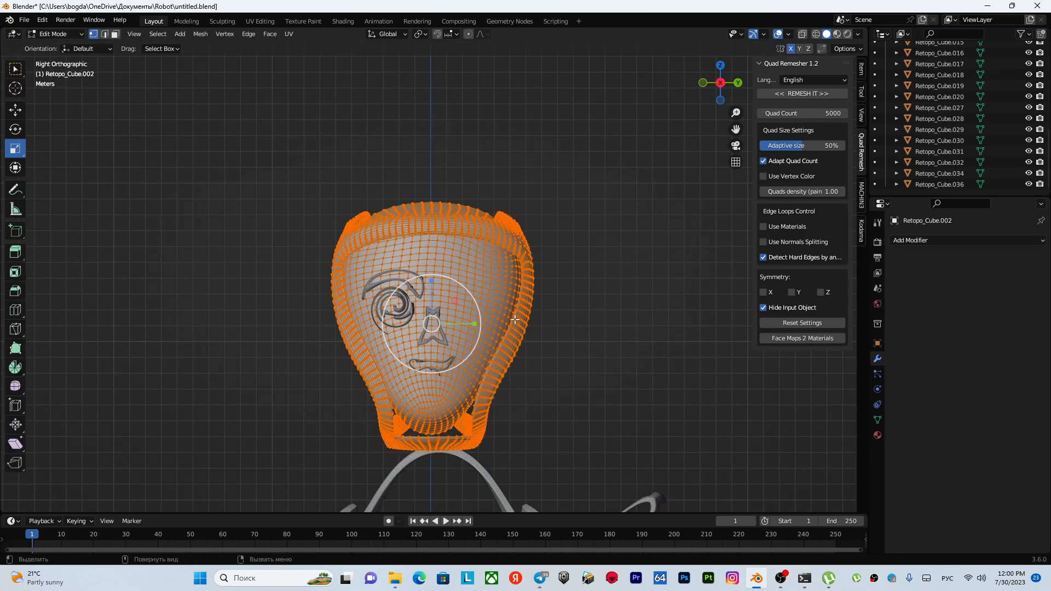
pyautogui.click(515, 320)
pyautogui.press('ctrl+KP_Add')
pyautogui.press('ctrl+KP_Add')
pyautogui.press('ctrl+KP_Add')
pyautogui.press('ctrl+KP_Add')
pyautogui.press('ctrl+KP_Add')
pyautogui.press('ctrl+KP_Add')
pyautogui.press('ctrl+KP_Add')
pyautogui.press('ctrl+KP_Add')
pyautogui.press('ctrl+KP_Add')
pyautogui.press('ctrl+KP_Add')
pyautogui.press('ctrl+KP_Add')
pyautogui.press('ctrl+KP_Add')
pyautogui.press('ctrl+KP_Add')
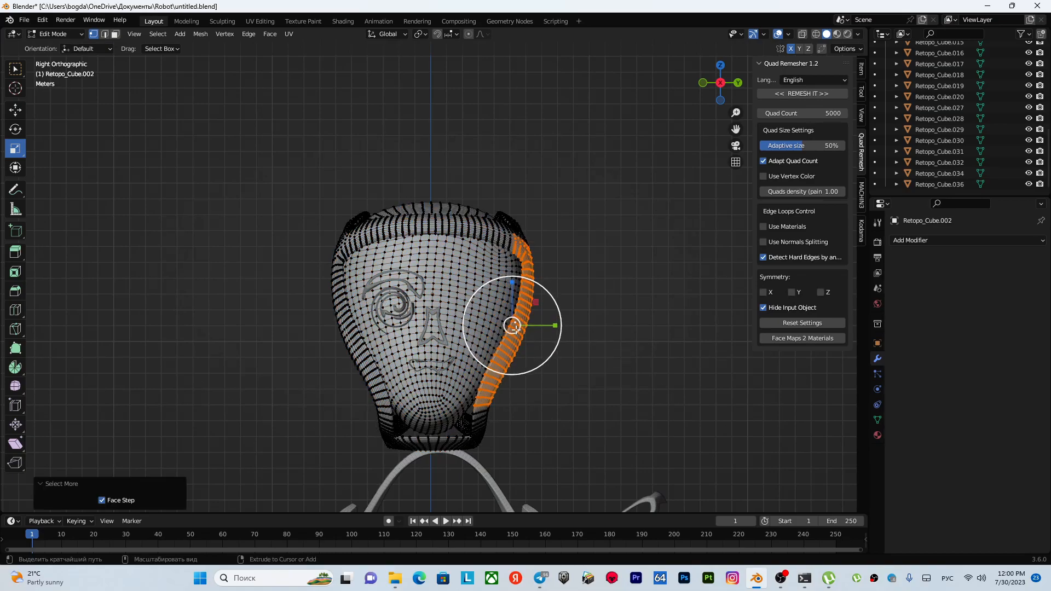
pyautogui.press('ctrl+KP_Add')
pyautogui.press('ctrl+KP_Add')
pyautogui.press('ctrl+KP_Add')
pyautogui.press('ctrl+KP_Add')
pyautogui.press('ctrl+KP_Add')
pyautogui.press('ctrl+KP_Add')
pyautogui.press('ctrl+KP_Add')
pyautogui.press('ctrl+KP_Add')
pyautogui.press('ctrl+KP_Add')
pyautogui.press('ctrl+KP_Add')
pyautogui.press('ctrl+KP_Add')
pyautogui.press('ctrl+KP_Add')
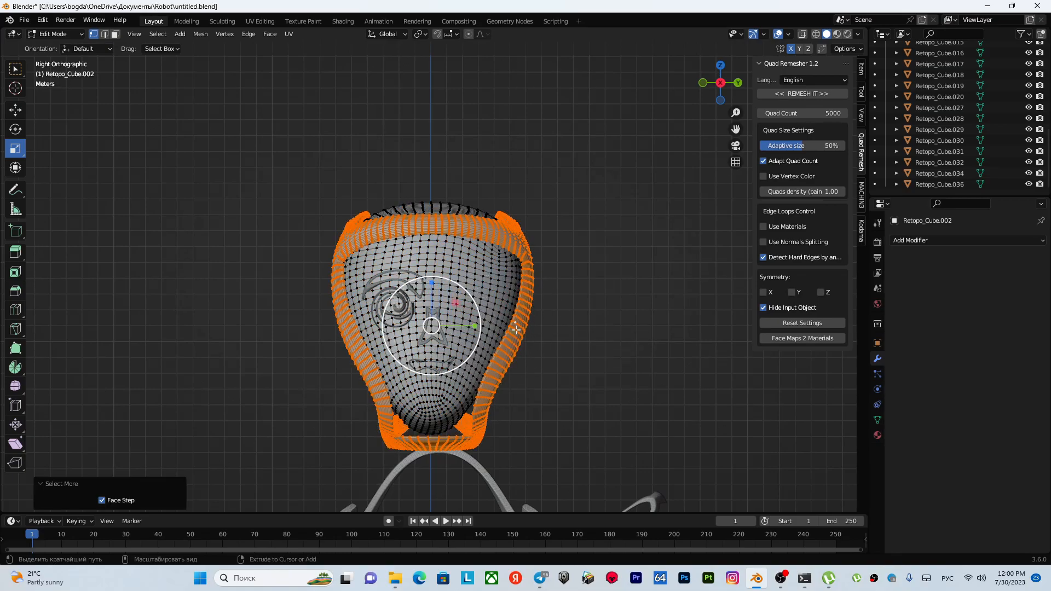
# Step: Separate the selected outer head frame into its own object and return to Object Mode
pyautogui.moveTo(515, 329); pyautogui.dragTo(447, 287, button='middle')
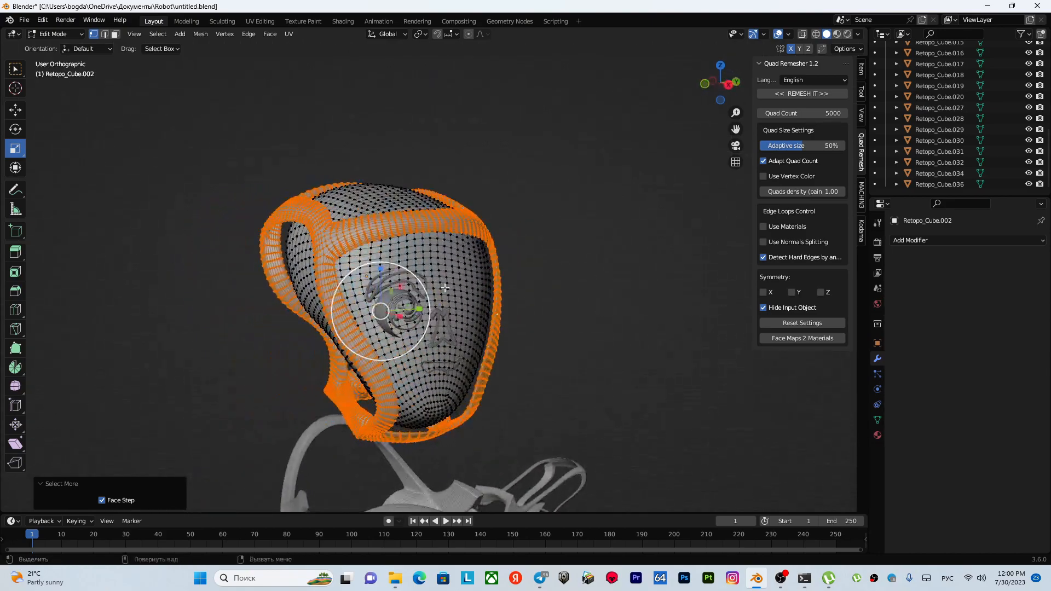
pyautogui.press('p')
pyautogui.click(447, 286)
pyautogui.hotkey('ctrl', 'Tab')
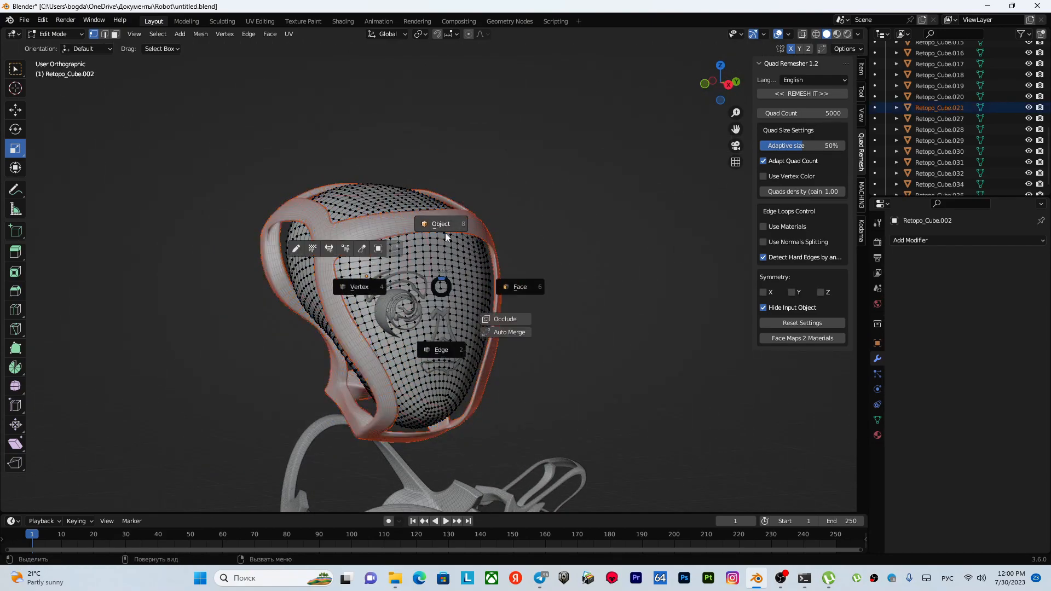
pyautogui.click(448, 227)
# Step: Isolate the inner head shell, Retopo_Cube.002, in a local view seen from the right
pyautogui.moveTo(461, 274); pyautogui.dragTo(438, 265, button='middle')
pyautogui.scroll(2, 435, 262)
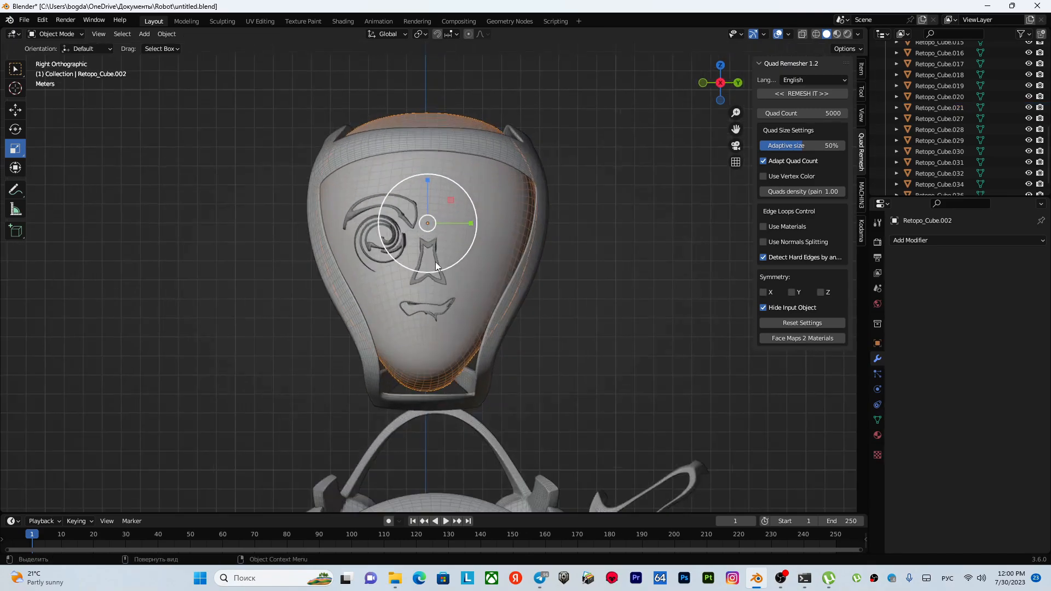
pyautogui.press('f')
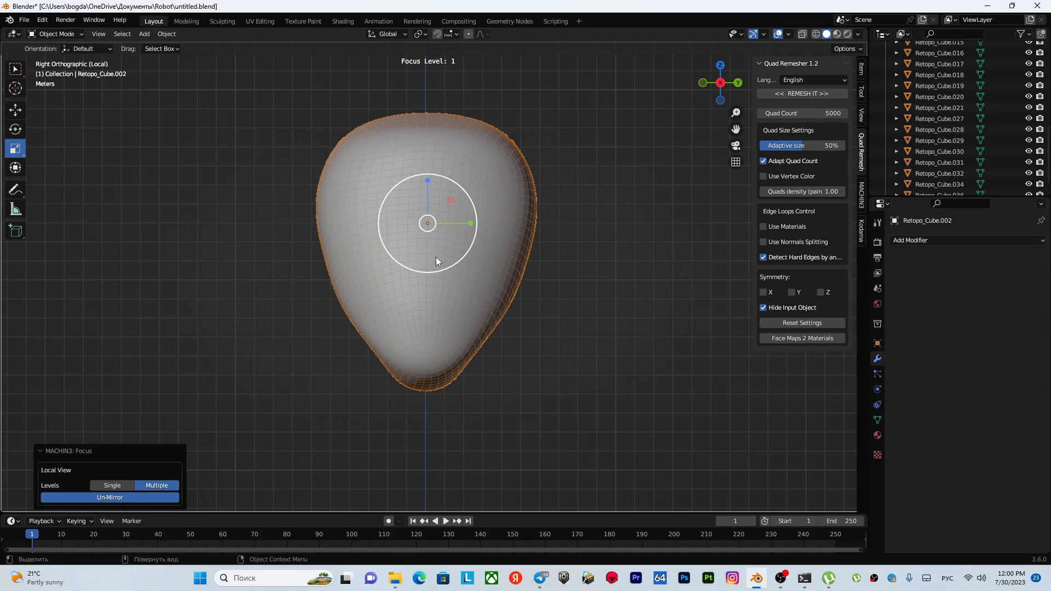
# Step: Rename the isolated head shell Retopo_Cube.002 to "hp 1" in the outliner
pyautogui.scroll(5, 934, 131)
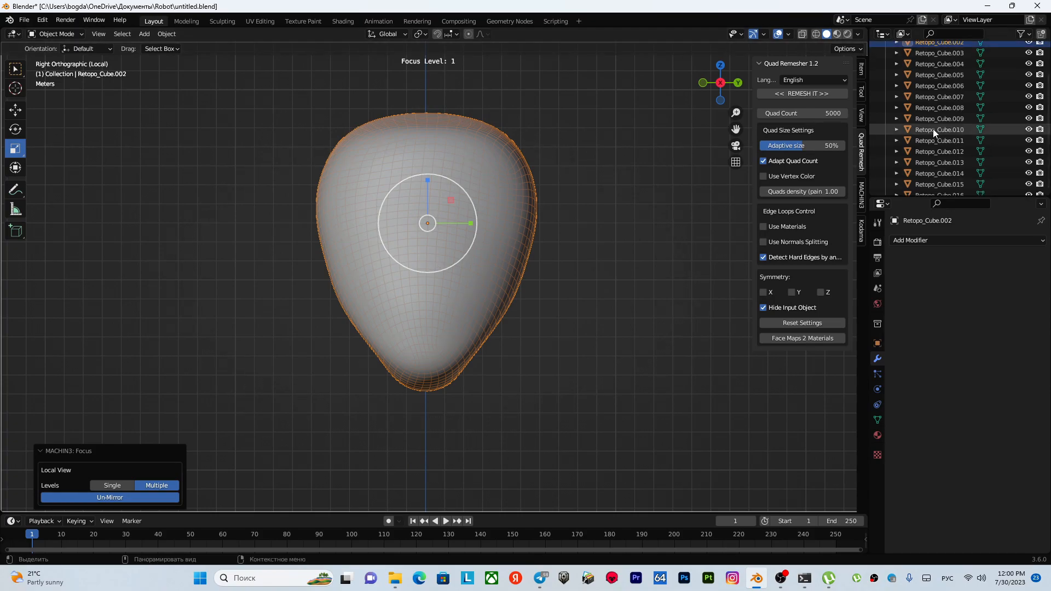
pyautogui.scroll(3, 934, 127)
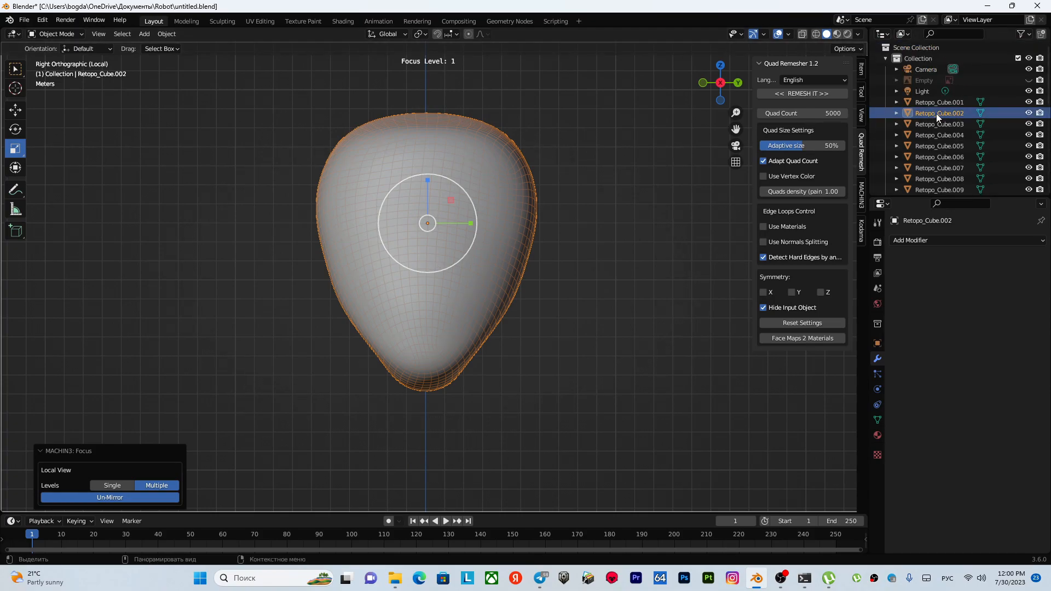
pyautogui.doubleClick(936, 113)
pyautogui.hotkey('alt', 'shift')
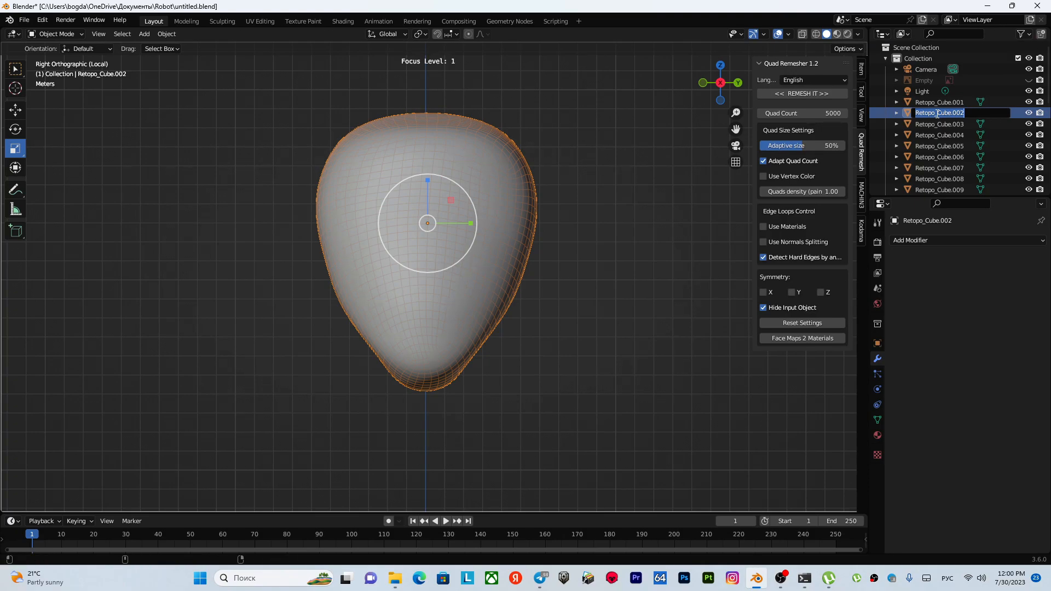
pyautogui.write('hp')
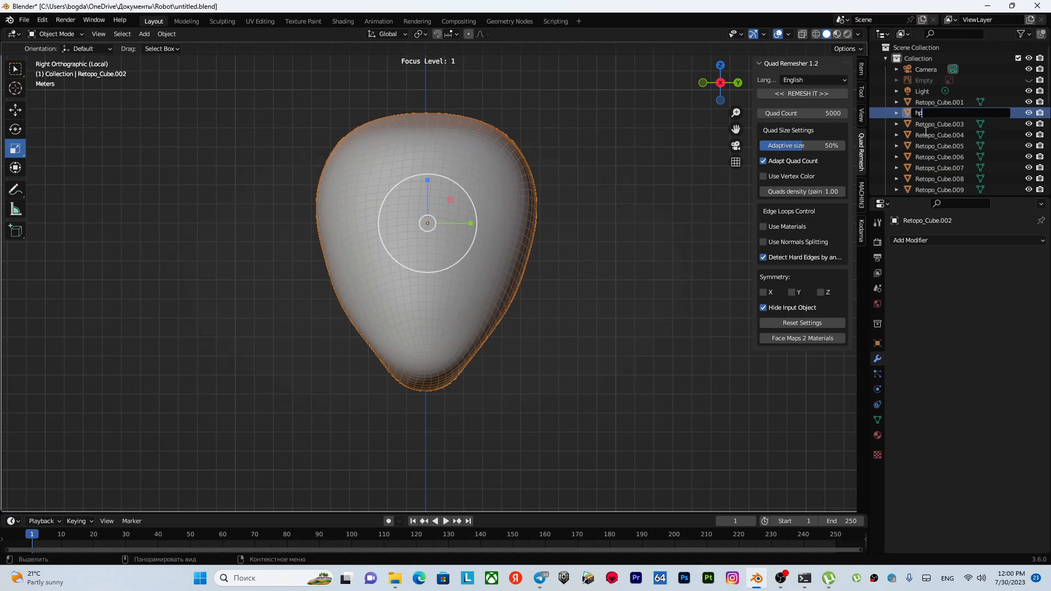
pyautogui.press('Return')
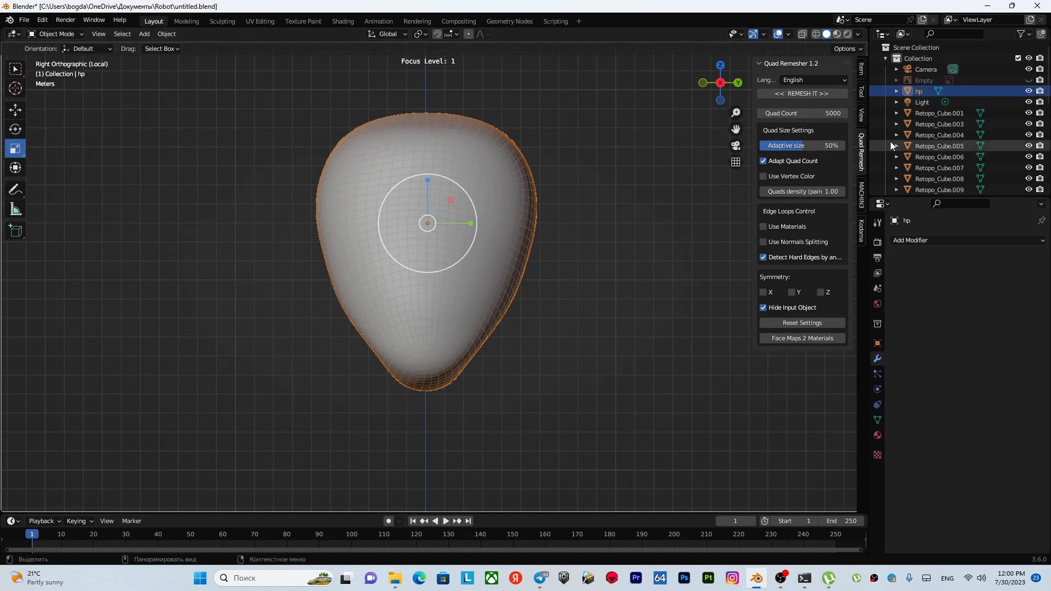
pyautogui.doubleClick(931, 92)
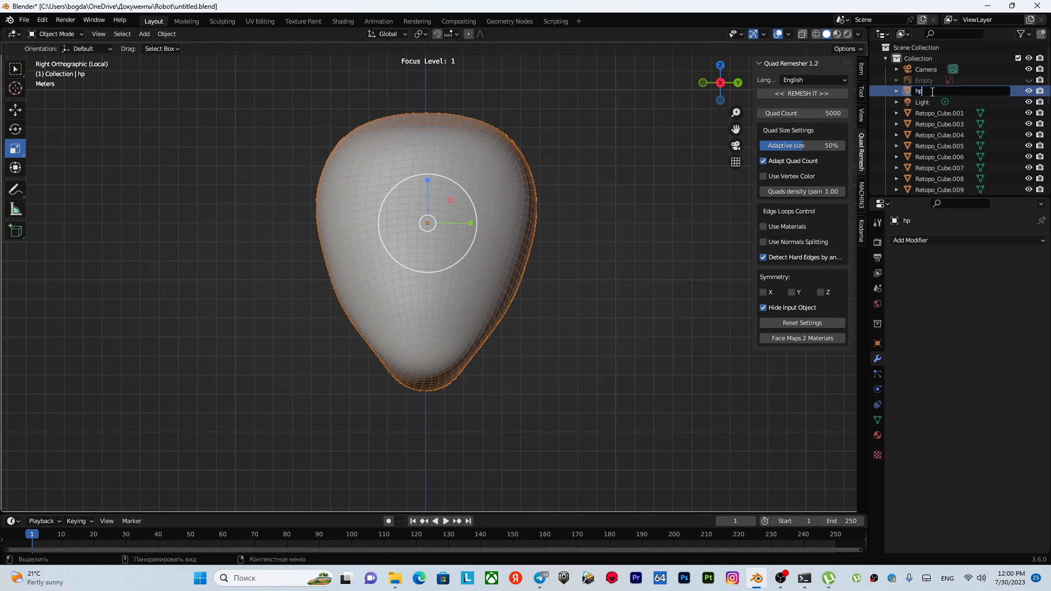
pyautogui.write('1')
pyautogui.press('Return')
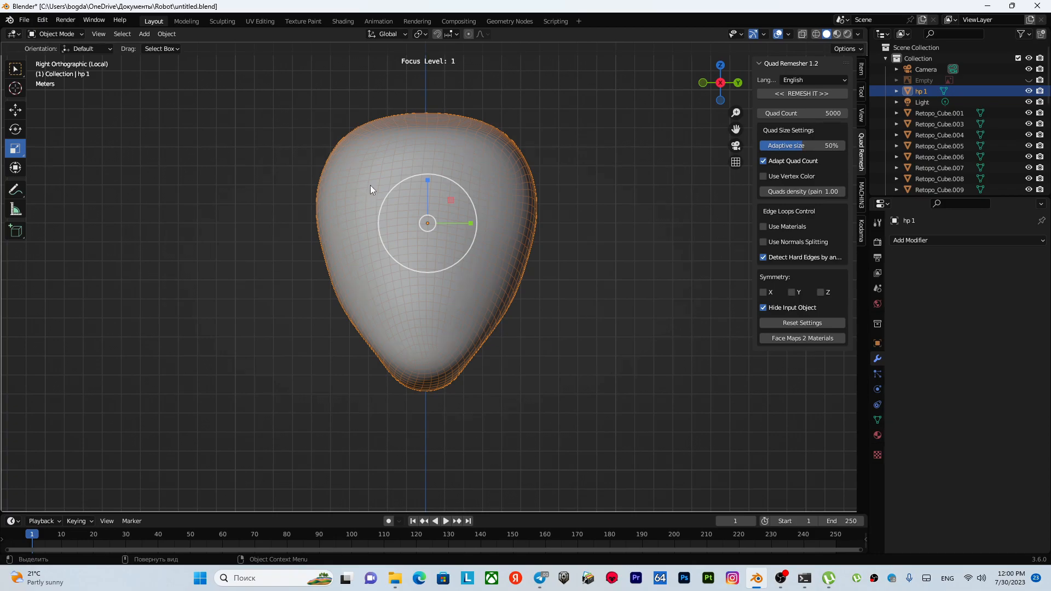
# Step: Duplicate the head shell hp 1 in place and rename the copy "lp1"
pyautogui.hotkey('shift', 'd')
pyautogui.rightClick(489, 206)
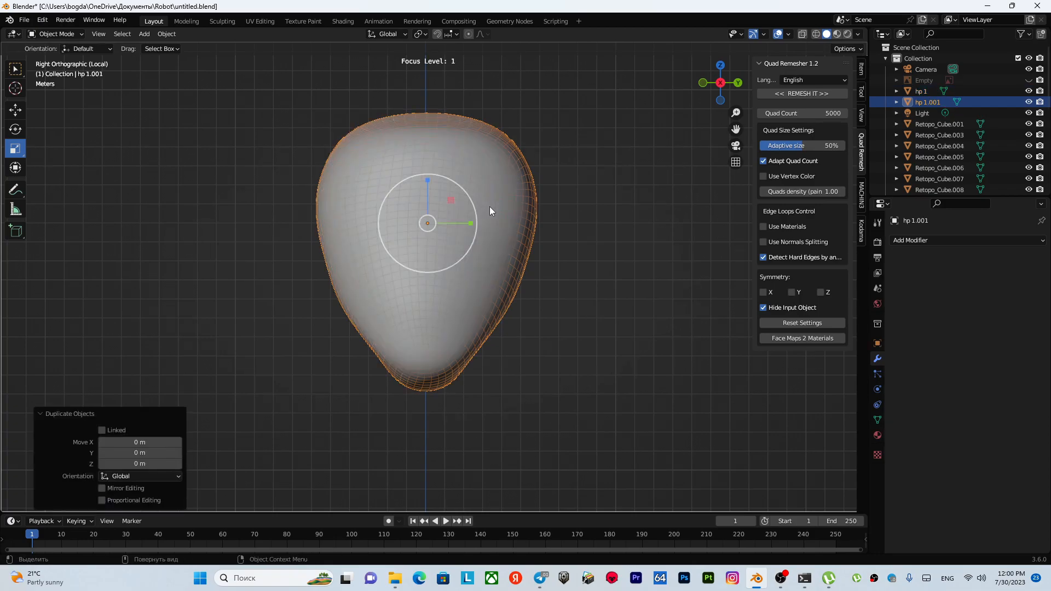
pyautogui.doubleClick(926, 102)
pyautogui.write('lp1')
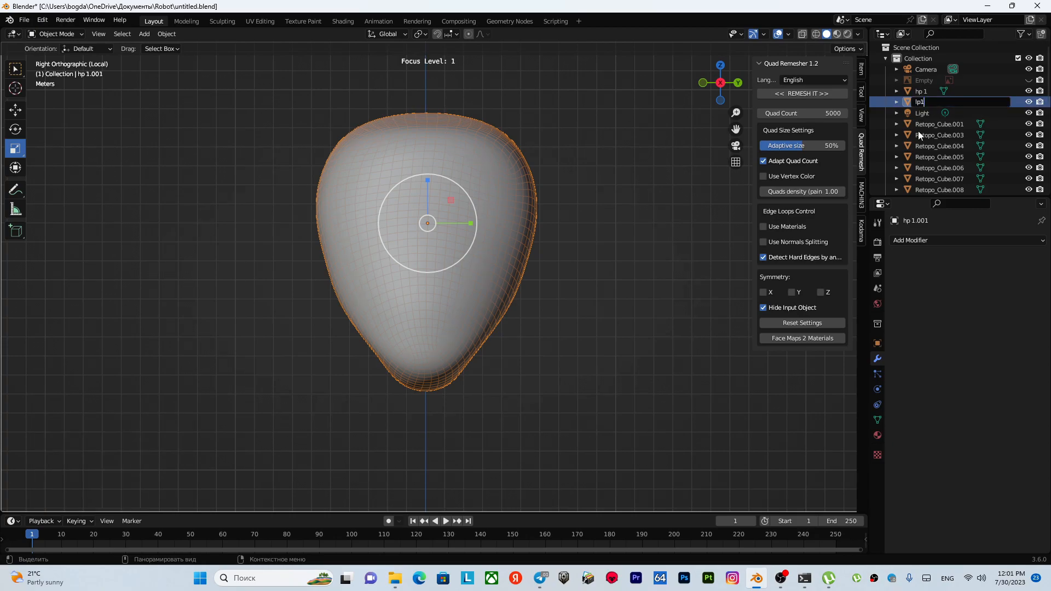
pyautogui.press('Return')
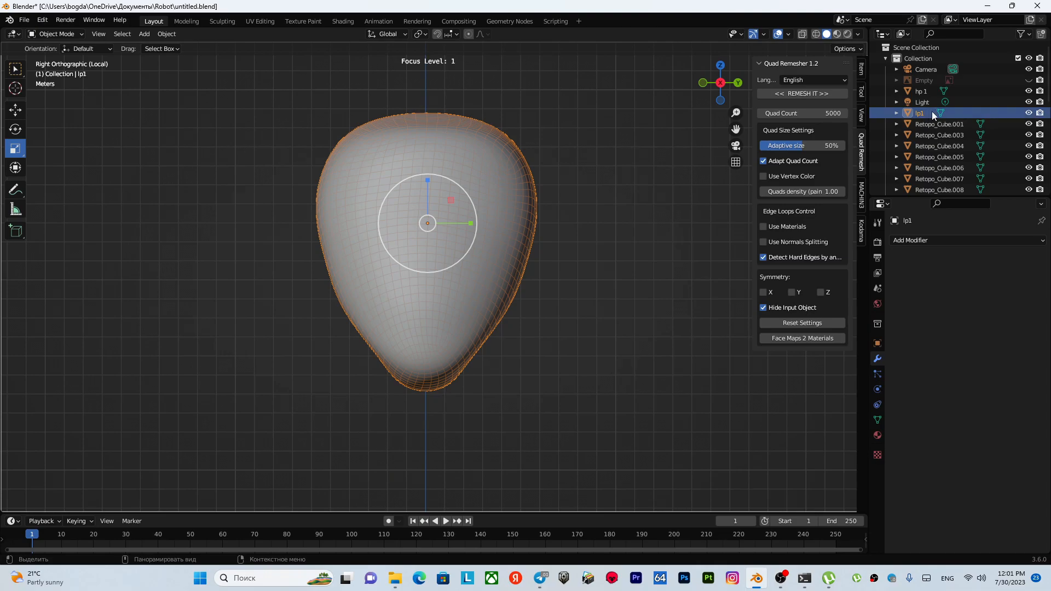
# Step: Hide hp 1 and move it into a new collection nested inside Collection
pyautogui.click(1029, 91)
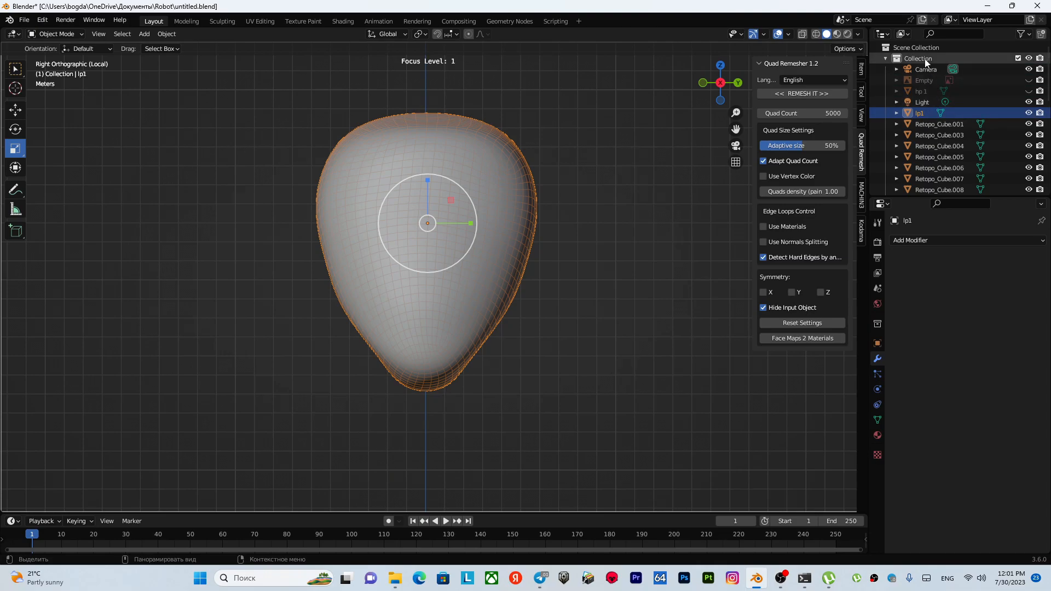
pyautogui.rightClick(920, 58)
pyautogui.click(923, 59)
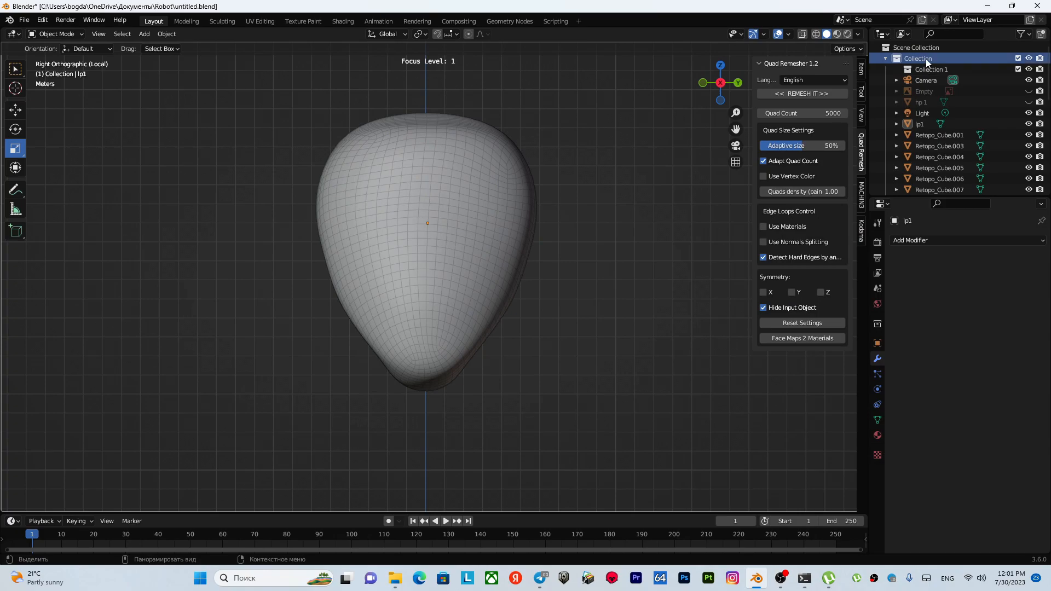
pyautogui.click(928, 102)
pyautogui.moveTo(928, 101); pyautogui.dragTo(935, 72)
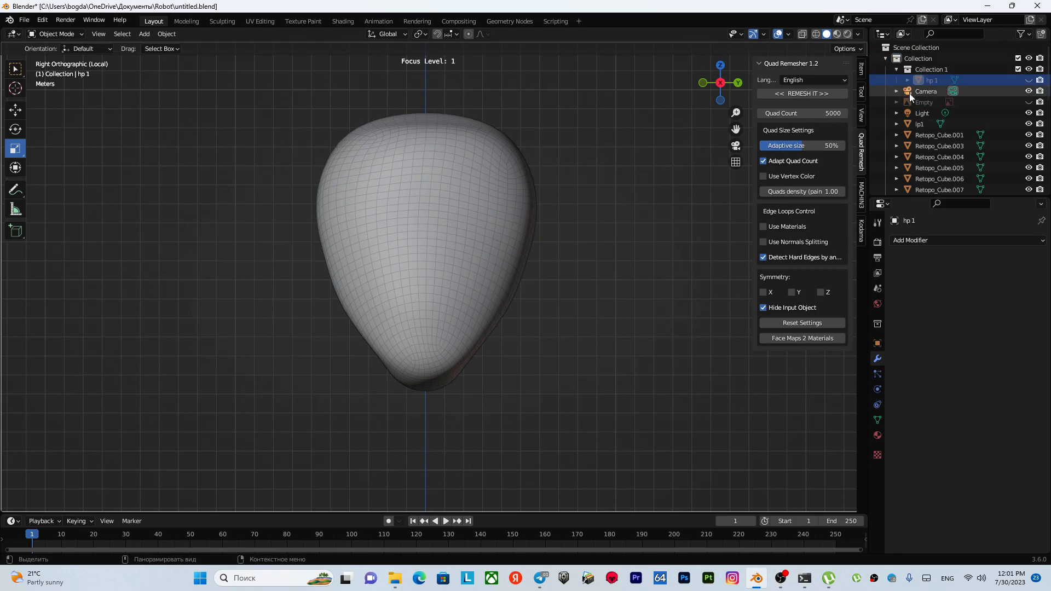
pyautogui.click(896, 69)
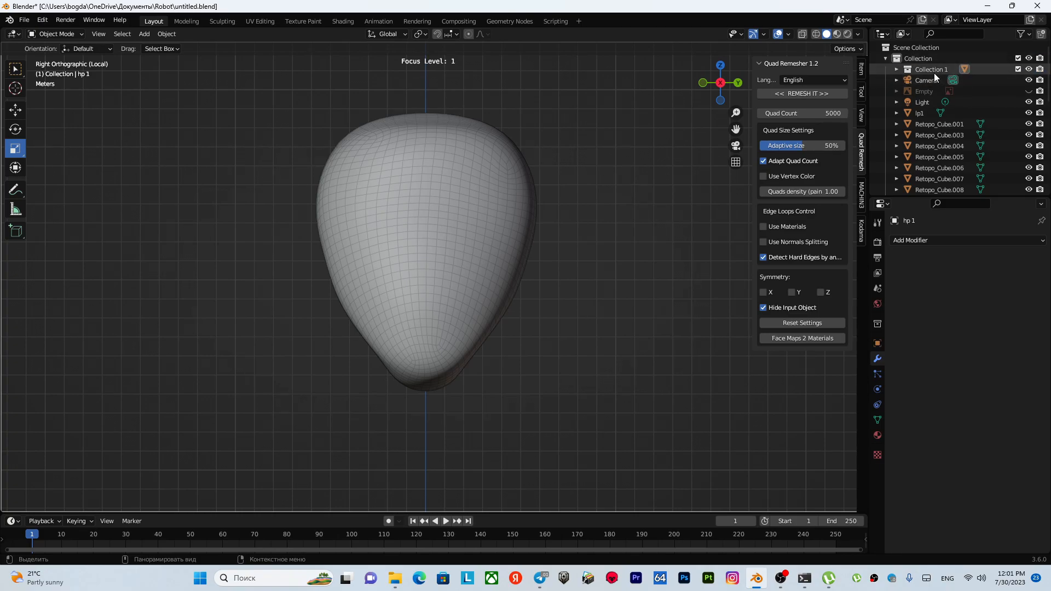
# Step: Add a Collapse Decimate modifier to lp1 with a ratio of 0.0612 and apply it
pyautogui.click(925, 115)
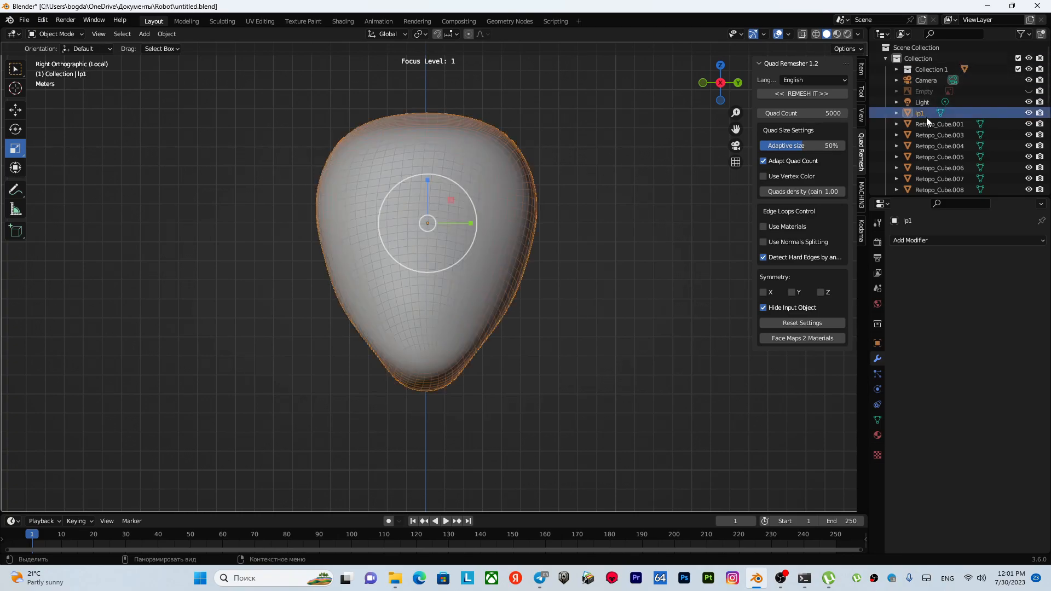
pyautogui.scroll(2, 505, 193)
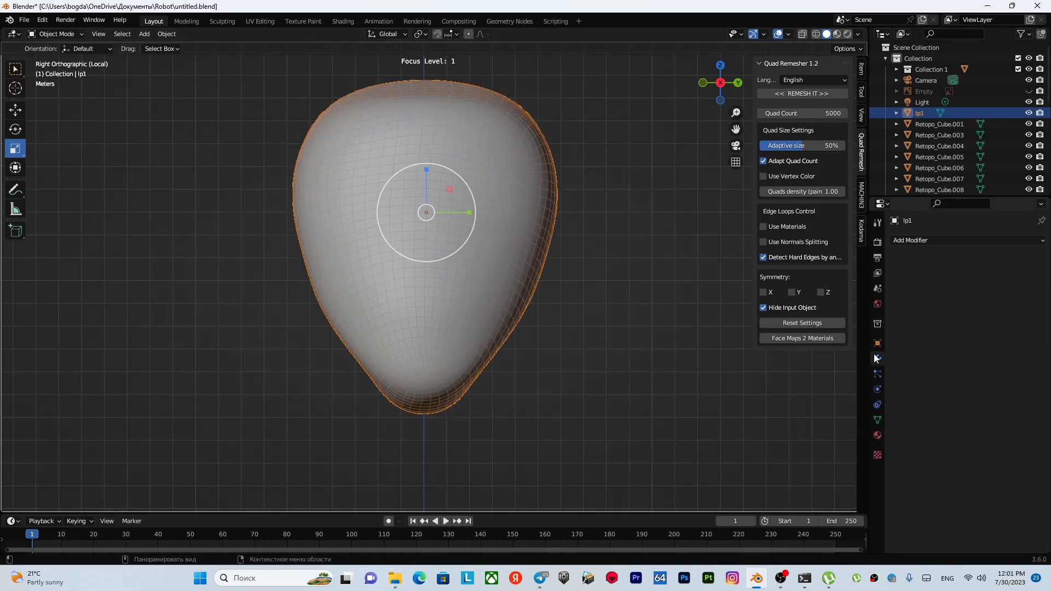
pyautogui.click(929, 240)
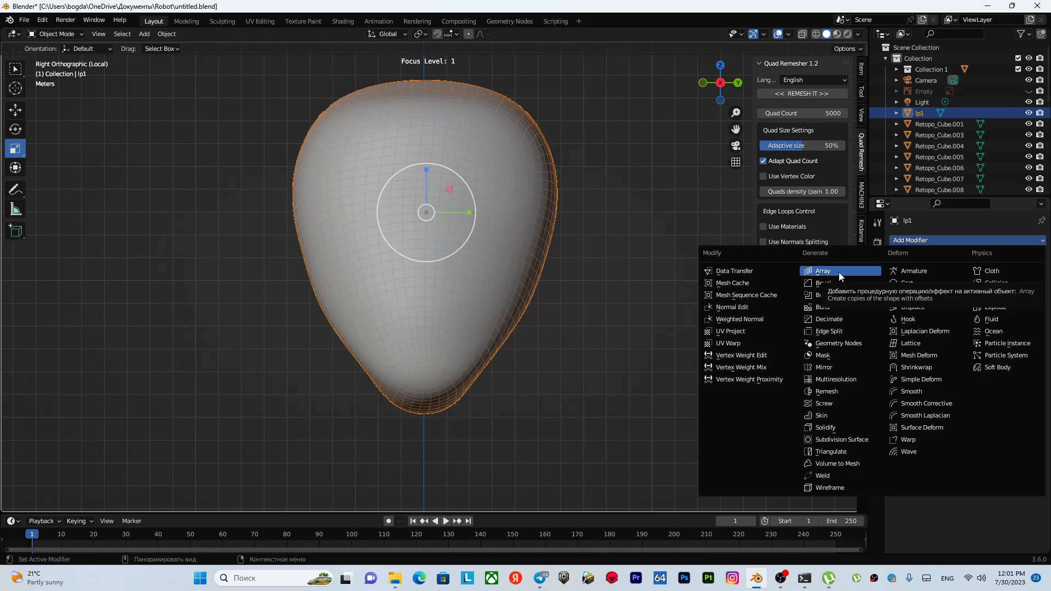
pyautogui.click(830, 319)
pyautogui.moveTo(989, 289); pyautogui.dragTo(915, 288)
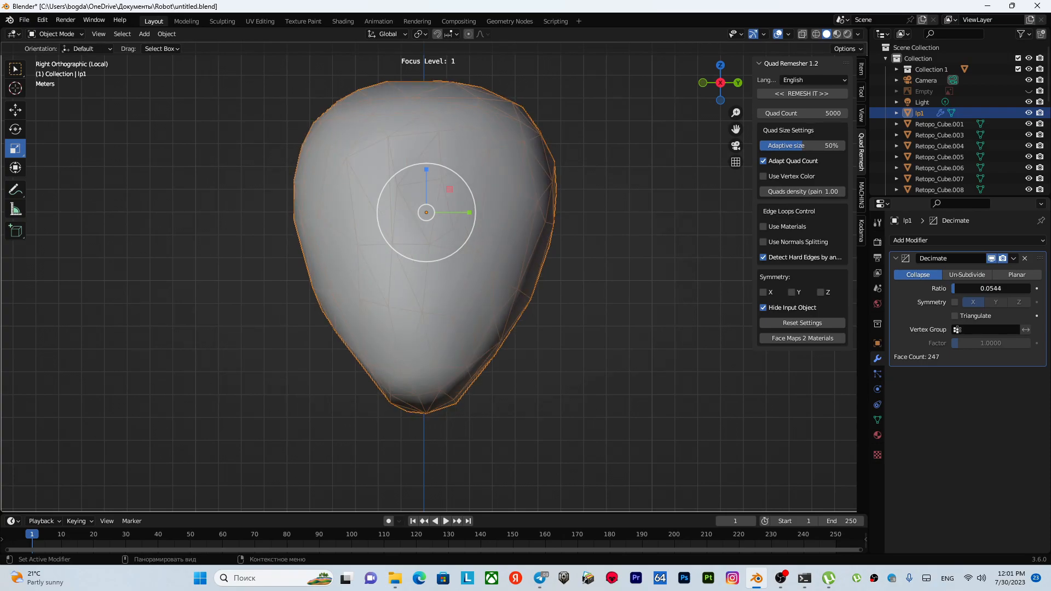
pyautogui.moveTo(991, 289)
pyautogui.mouseDown()
pyautogui.moveTo(980, 288)
pyautogui.moveTo(997, 289)
pyautogui.mouseUp()
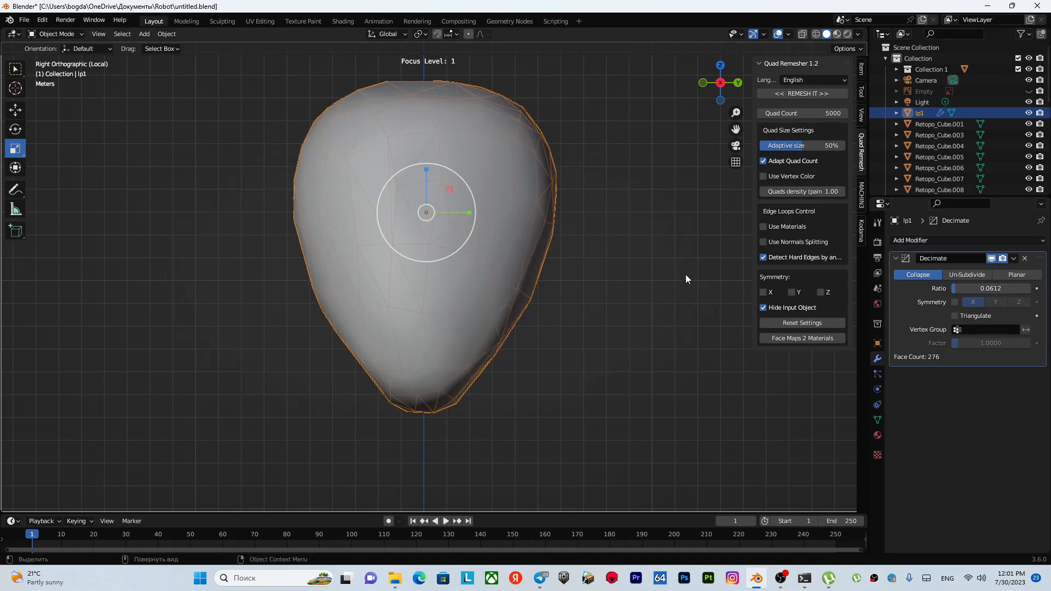
pyautogui.click(1014, 259)
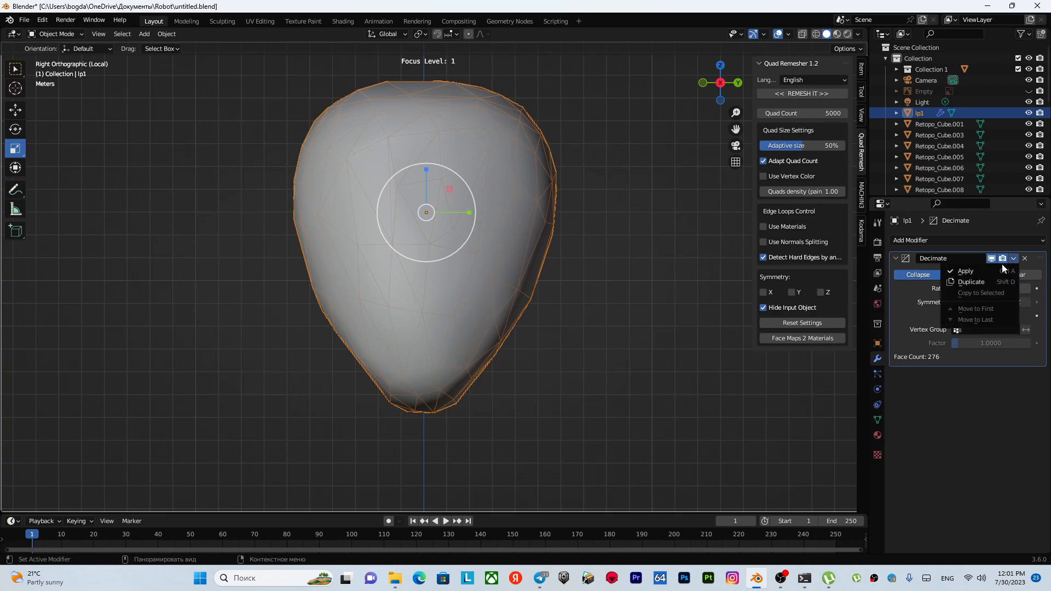
pyautogui.click(996, 272)
# Step: In Edit Mode, knife-cut a vertical line down the middle of lp1's back and mark it as a seam
pyautogui.moveTo(426, 252)
pyautogui.mouseDown(button='middle')
pyautogui.moveTo(563, 276)
pyautogui.moveTo(681, 253)
pyautogui.moveTo(695, 212)
pyautogui.moveTo(452, 233)
pyautogui.moveTo(415, 253)
pyautogui.moveTo(435, 255)
pyautogui.mouseUp(button='middle')
pyautogui.scroll(4, 442, 282)
pyautogui.scroll(-6, 429, 282)
pyautogui.moveTo(376, 206); pyautogui.dragTo(507, 174, button='middle')
pyautogui.keyDown('shift'); pyautogui.moveTo(416, 211); pyautogui.dragTo(528, 325, button='middle'); pyautogui.keyUp('shift')
pyautogui.scroll(3, 527, 320)
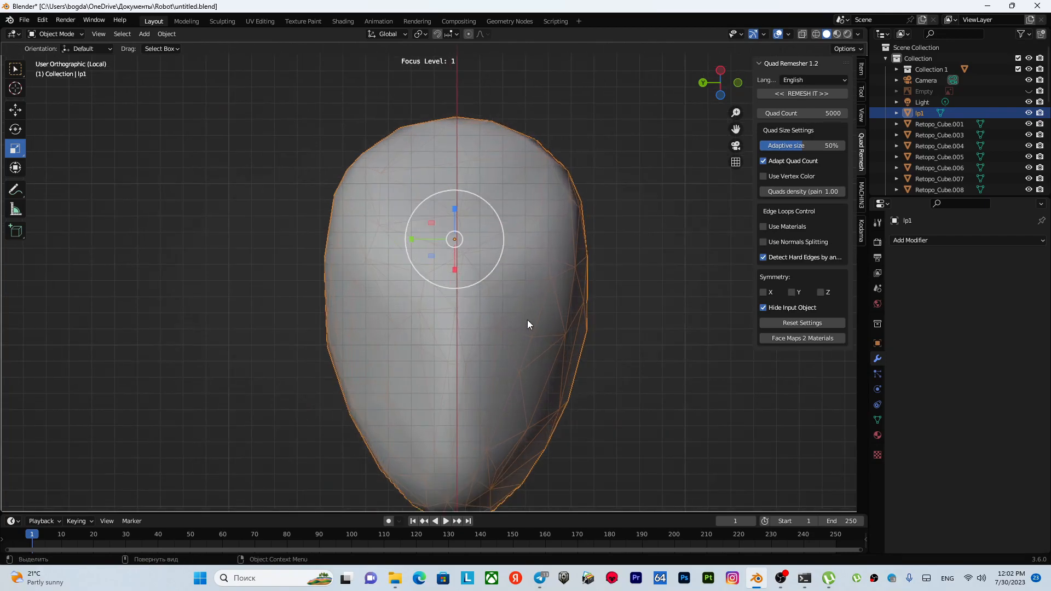
pyautogui.press('Tab')
pyautogui.click(515, 222)
pyautogui.scroll(-3, 499, 240)
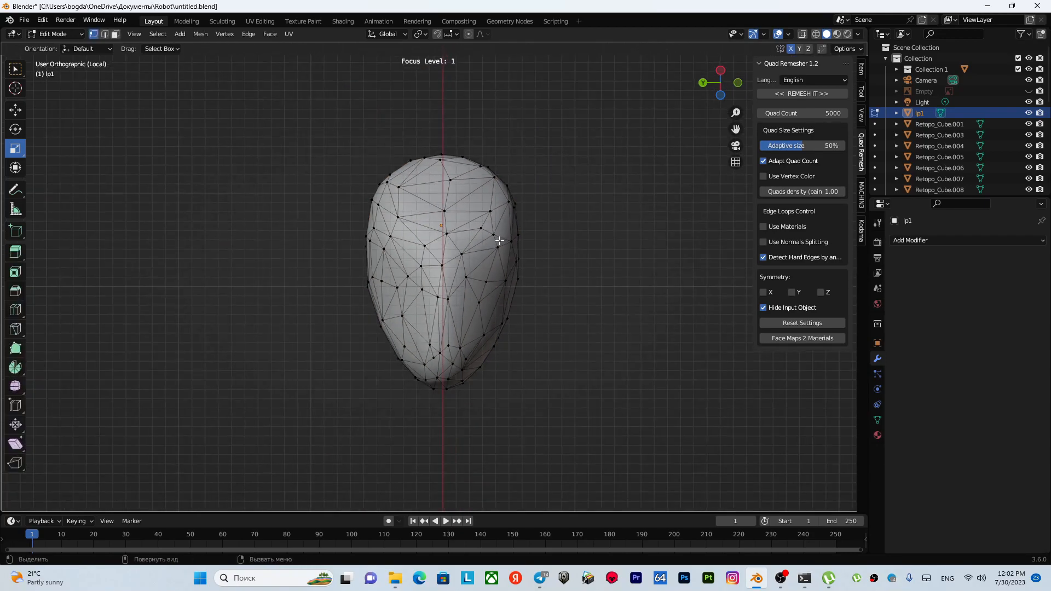
pyautogui.press('k')
pyautogui.click(444, 210)
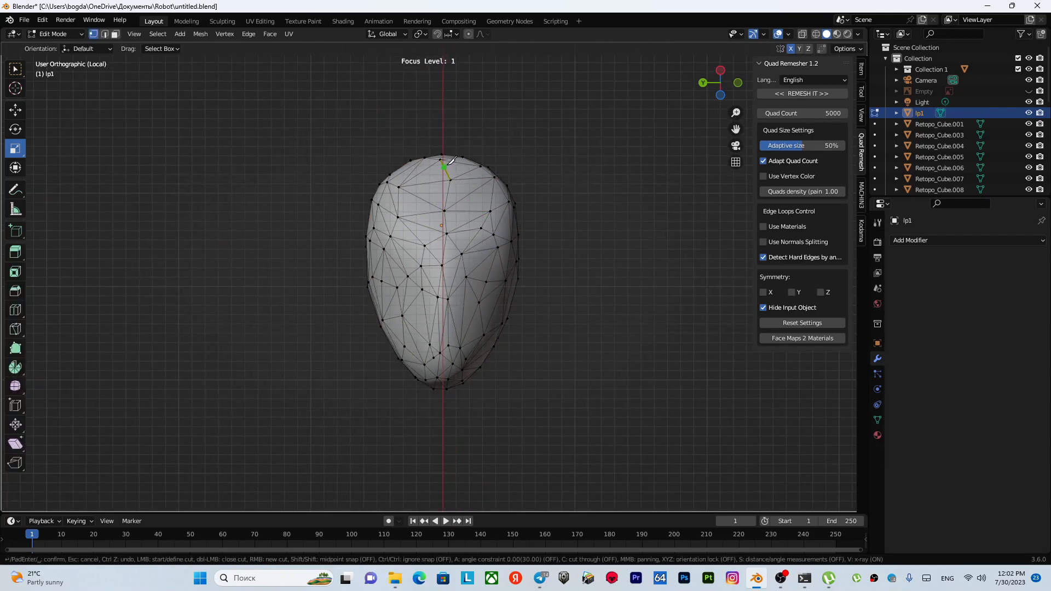
pyautogui.click(441, 160)
pyautogui.click(437, 378)
pyautogui.press('Return')
pyautogui.press('u')
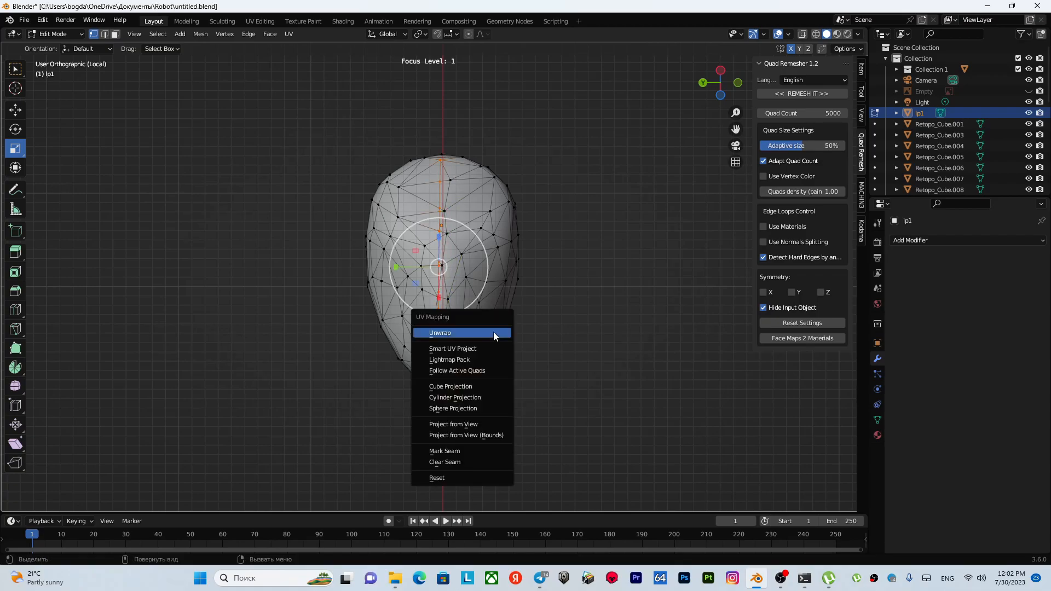
pyautogui.click(463, 450)
# Step: Knife-cut two diagonal lines from the central seam outward to both upper sides of lp1's back
pyautogui.press('k')
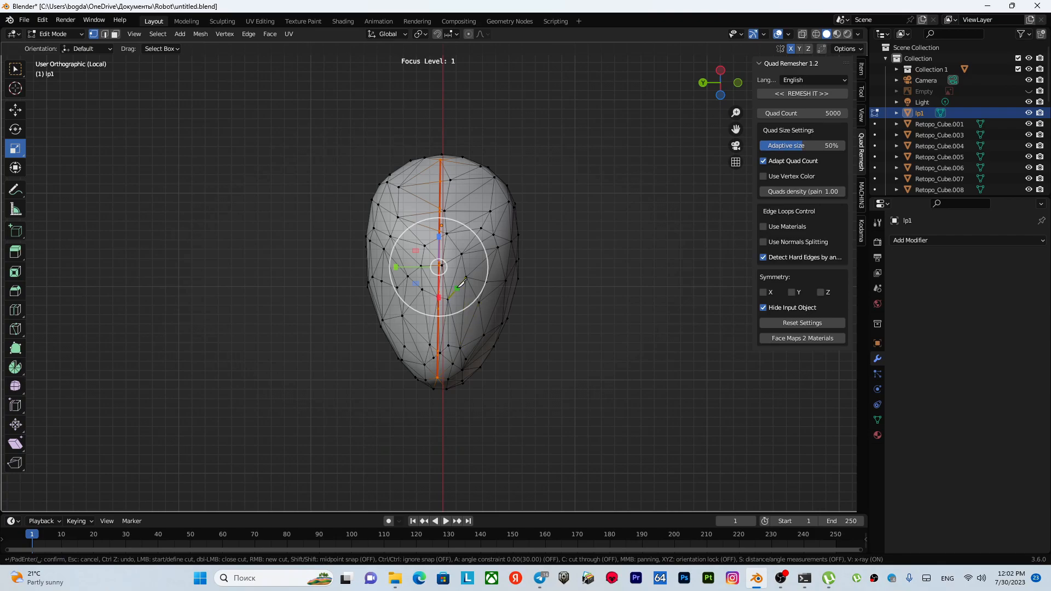
pyautogui.scroll(3, 460, 274)
pyautogui.click(456, 202)
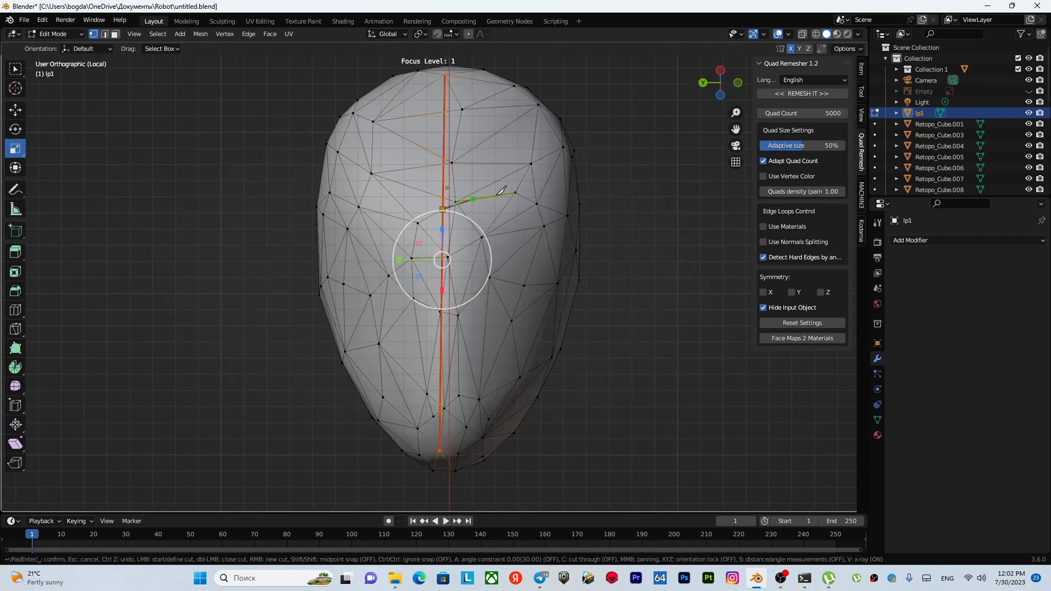
pyautogui.click(564, 147)
pyautogui.press('Return')
pyautogui.press('k')
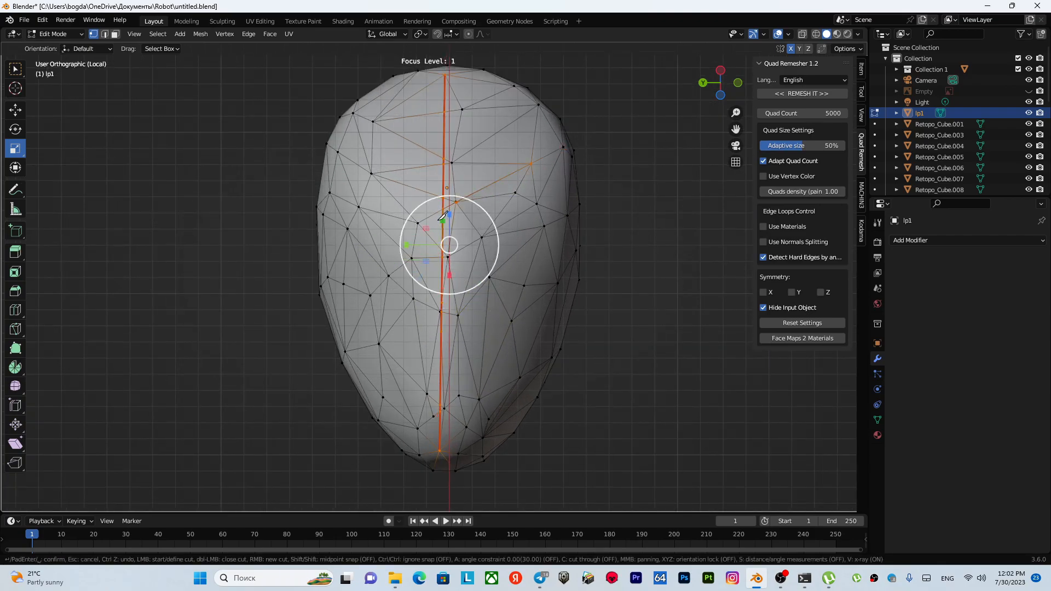
pyautogui.click(444, 208)
pyautogui.click(355, 112)
pyautogui.press('Return')
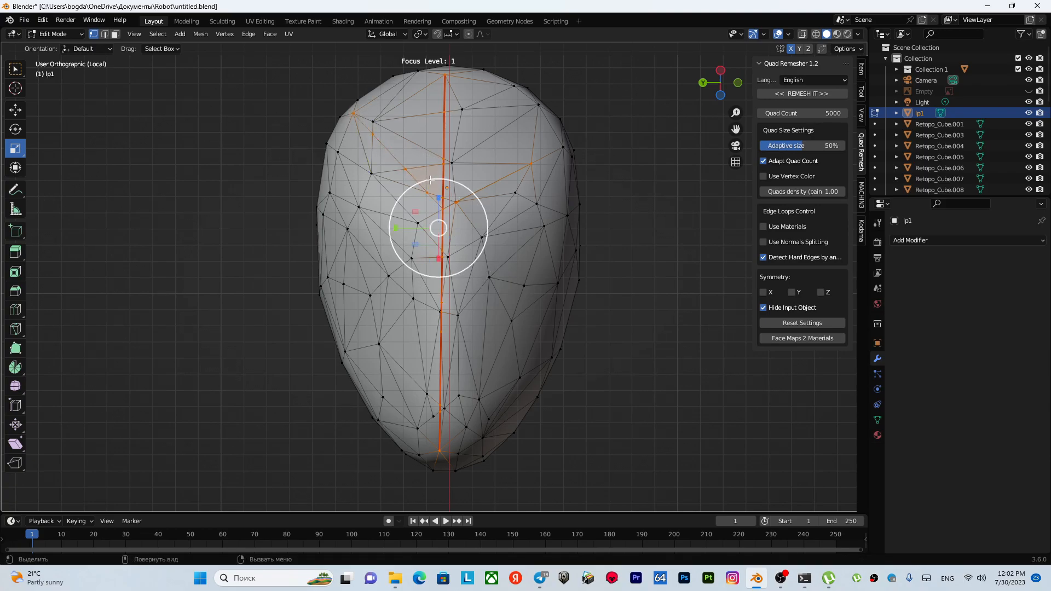
# Step: In edge selection mode, mark the two diagonal cuts on lp1's back as seams
pyautogui.press('2')
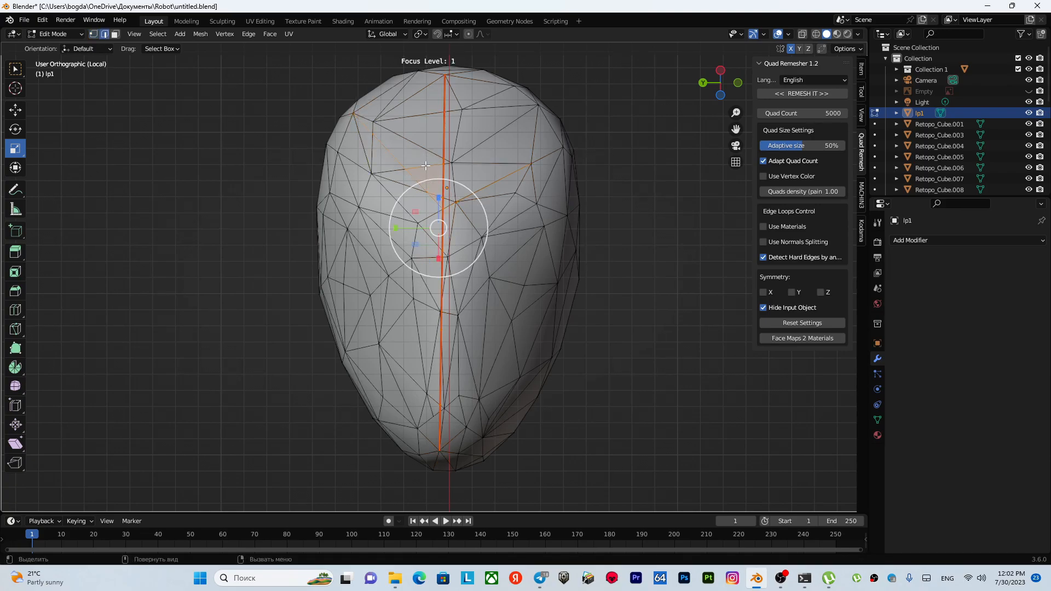
pyautogui.press('u')
pyautogui.click(437, 191)
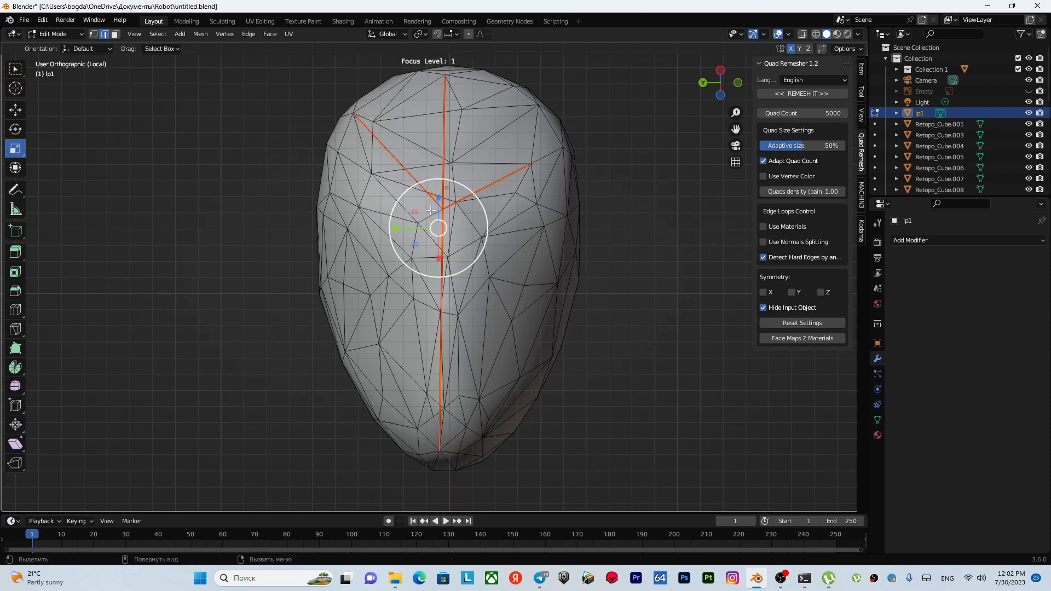
pyautogui.scroll(-3, 450, 221)
pyautogui.scroll(2, 450, 220)
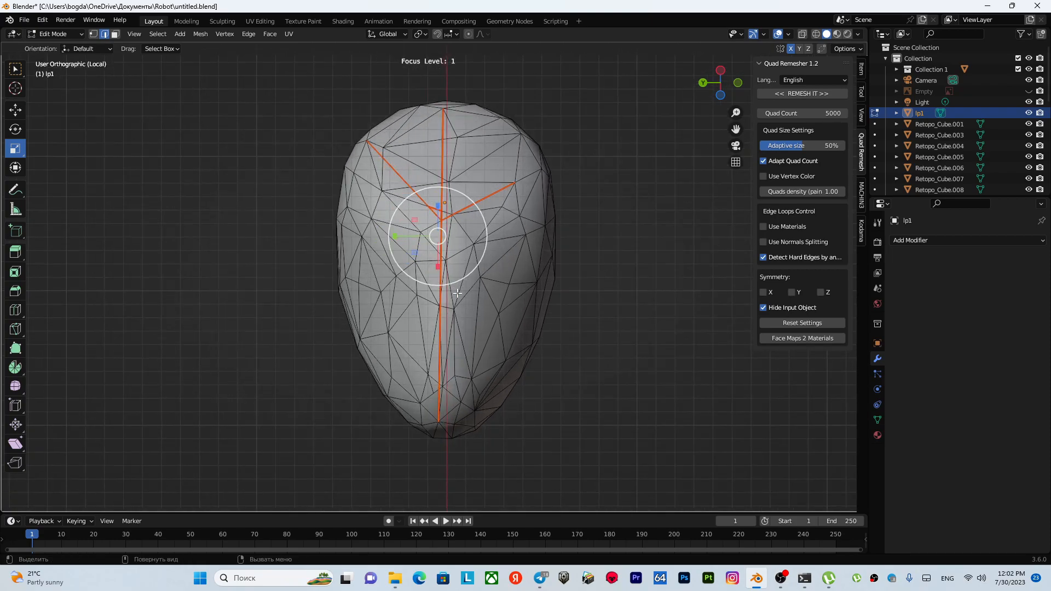
# Step: Knife-cut two diagonal lines from the lower end of lp1's central seam outward to both sides and mark them as seams
pyautogui.keyDown('shift'); pyautogui.moveTo(462, 336); pyautogui.dragTo(438, 269, button='middle'); pyautogui.keyUp('shift')
pyautogui.press('w')
pyautogui.press('k')
pyautogui.click(403, 368)
pyautogui.click(476, 289)
pyautogui.press('Return')
pyautogui.press('k')
pyautogui.click(402, 368)
pyautogui.click(323, 287)
pyautogui.press('Return')
pyautogui.rightClick(376, 293)
pyautogui.click(368, 298)
# Step: Turn on X-ray, select the entire lp1 mesh including its hidden side, and unwrap it
pyautogui.scroll(-3, 377, 327)
pyautogui.press('z')
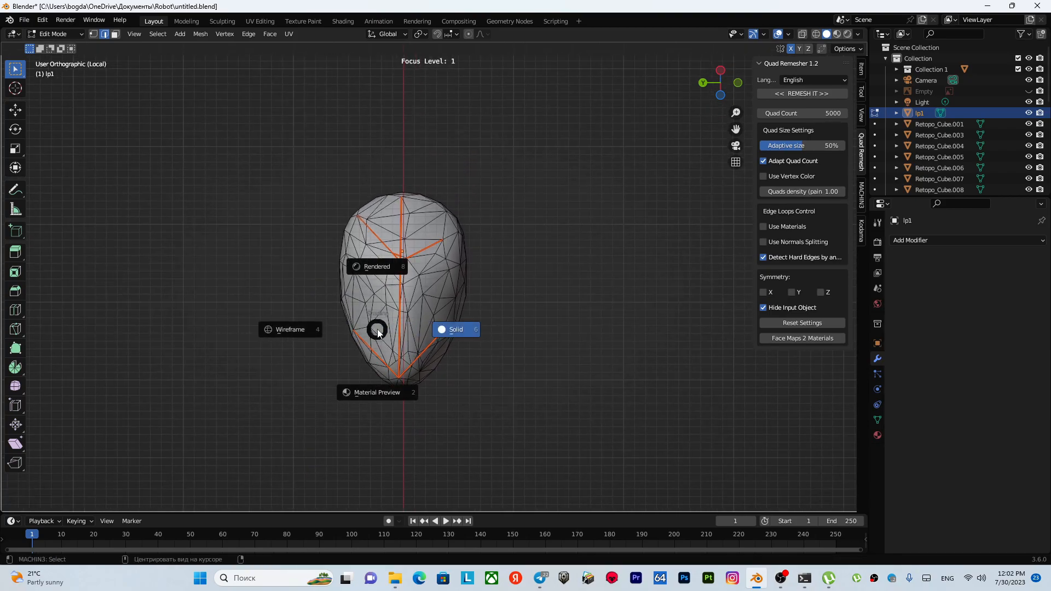
pyautogui.hotkey('alt', 'z')
pyautogui.moveTo(285, 165)
pyautogui.mouseDown()
pyautogui.moveTo(511, 372)
pyautogui.moveTo(529, 406)
pyautogui.mouseUp()
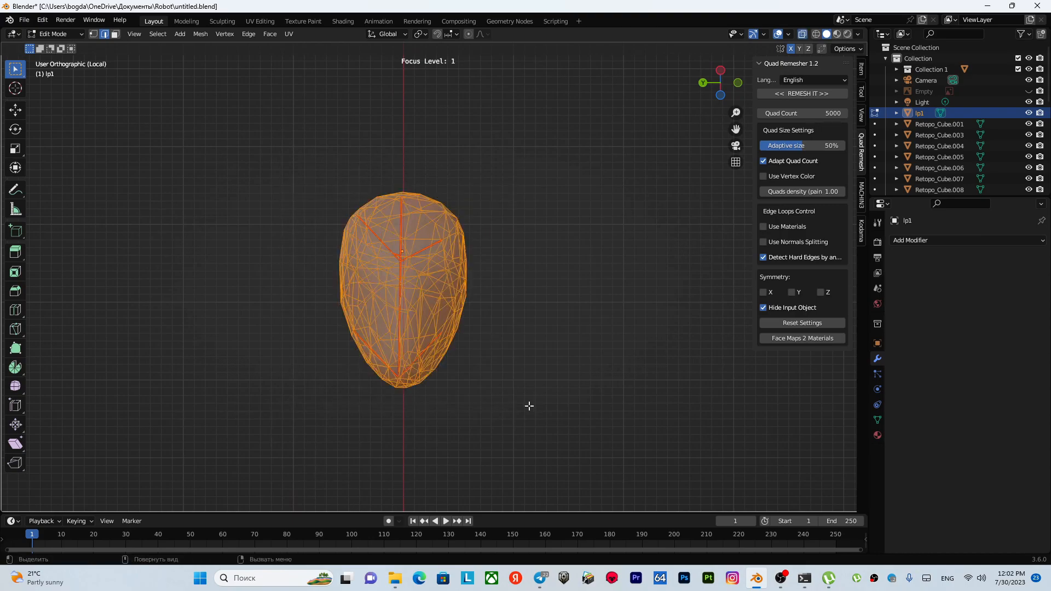
pyautogui.scroll(5, 410, 296)
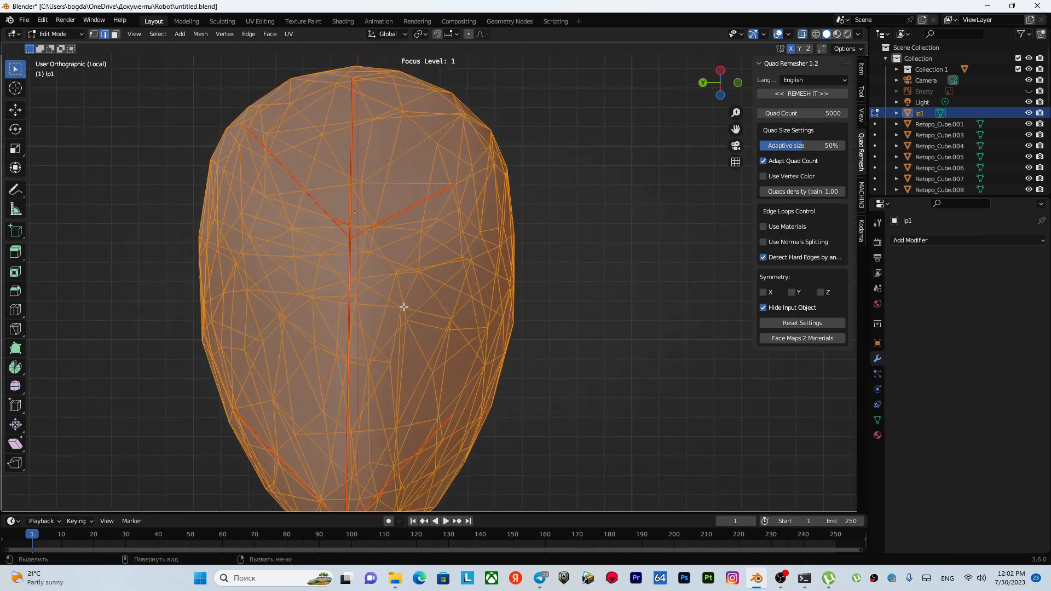
pyautogui.press('u')
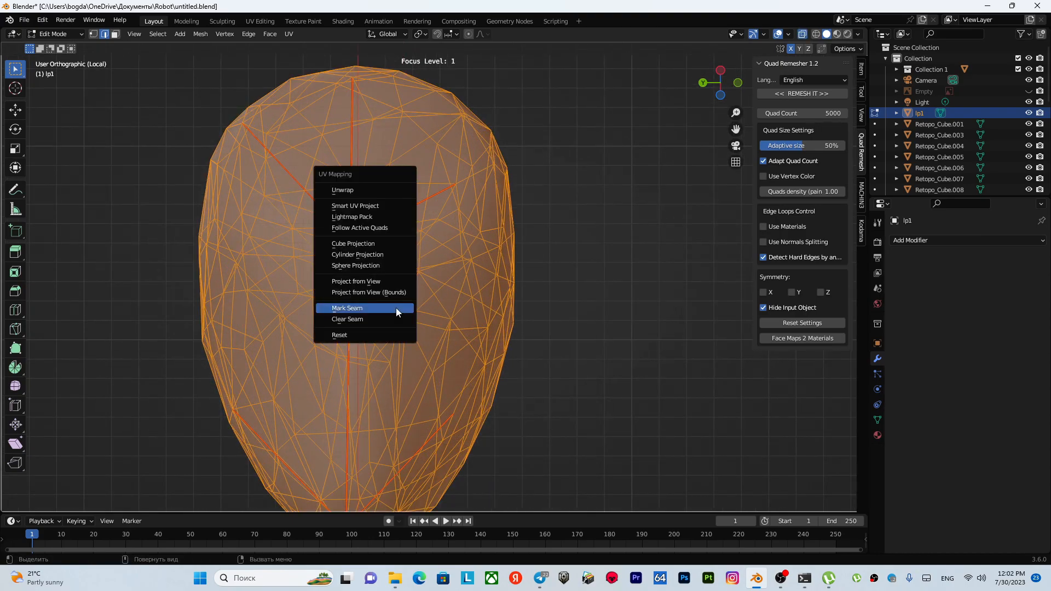
pyautogui.click(356, 190)
# Step: Inspect lp1's unwrapped UV islands in the UV Editing workspace
pyautogui.scroll(-6, 307, 137)
pyautogui.click(257, 21)
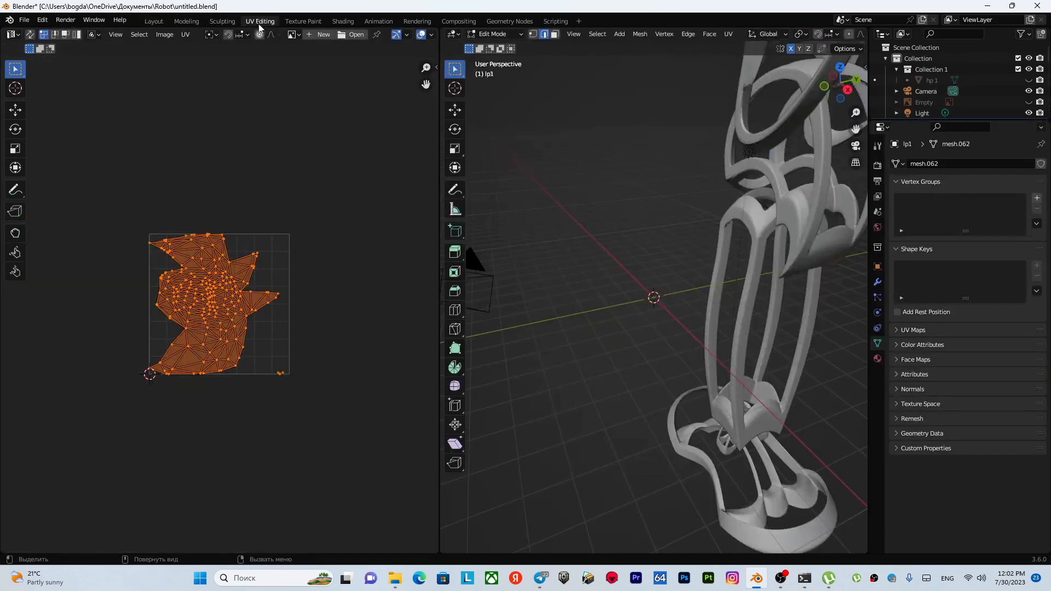
pyautogui.scroll(4, 241, 265)
pyautogui.scroll(-4, 240, 266)
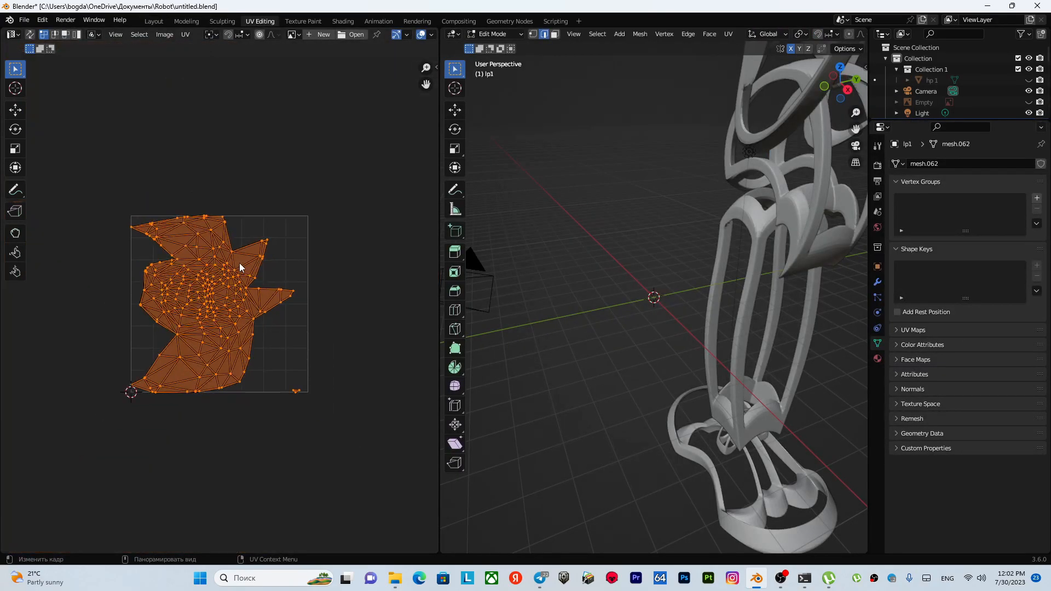
pyautogui.scroll(2, 240, 266)
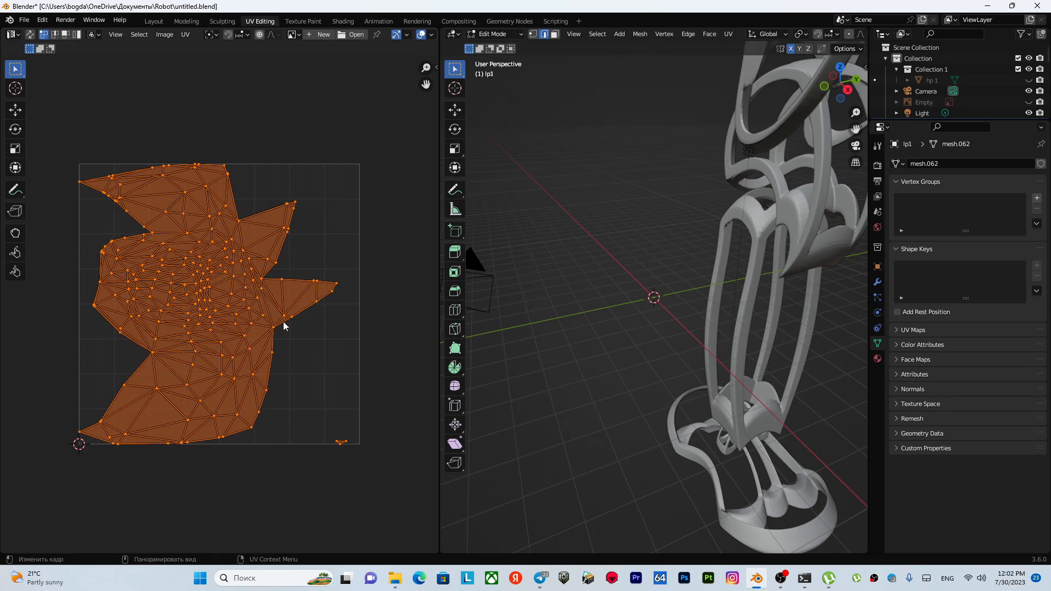
# Step: Back in the Layout workspace, clear the seam from the short stray edge between lp1's upper diagonal cut and the central seam
pyautogui.click(158, 21)
pyautogui.scroll(3, 397, 222)
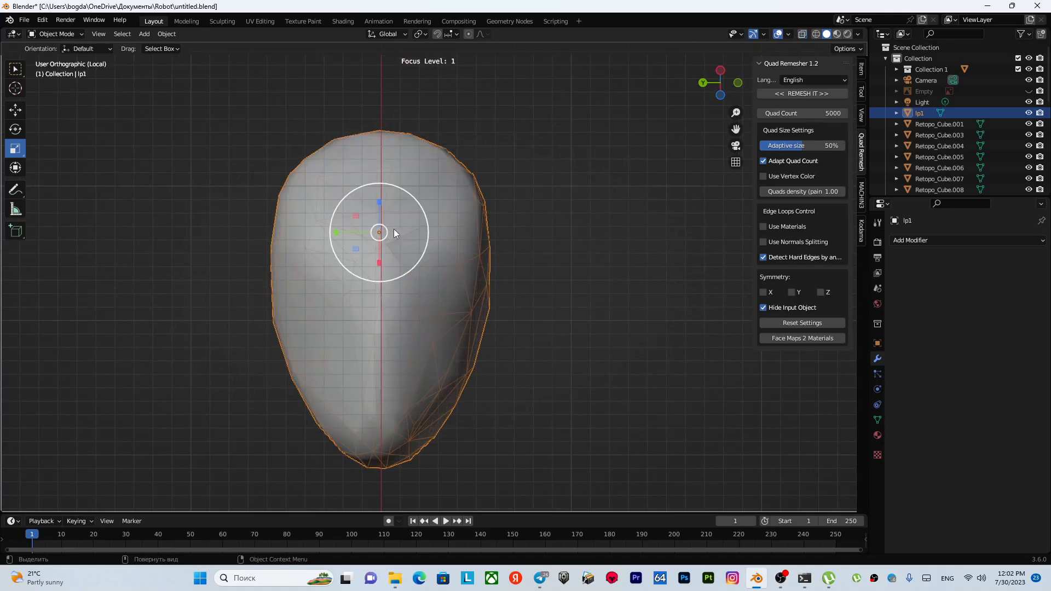
pyautogui.scroll(4, 405, 271)
pyautogui.press('Tab')
pyautogui.click(405, 202)
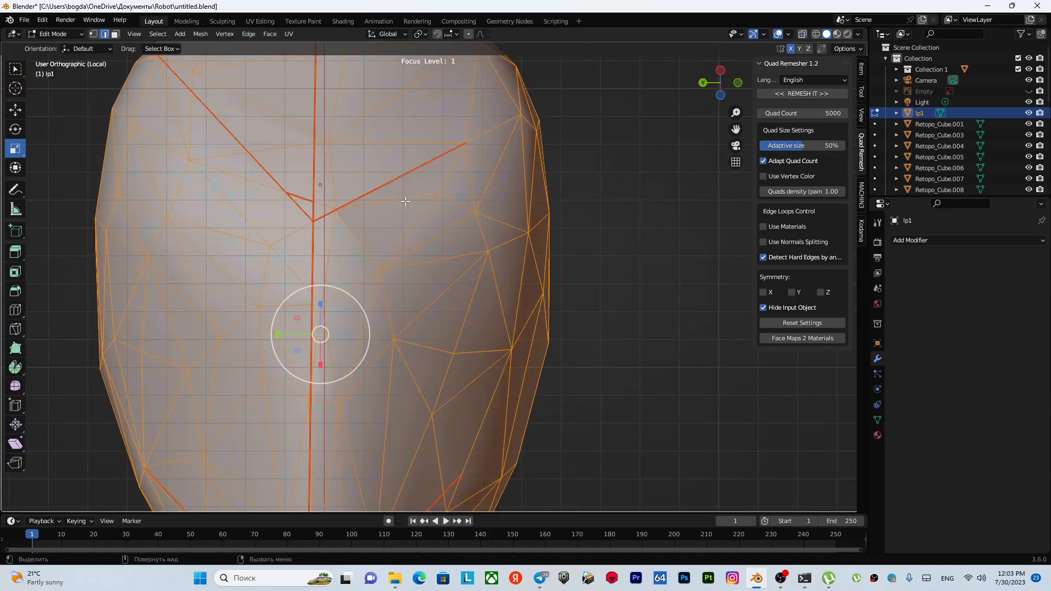
pyautogui.scroll(-5, 405, 202)
pyautogui.scroll(5, 419, 259)
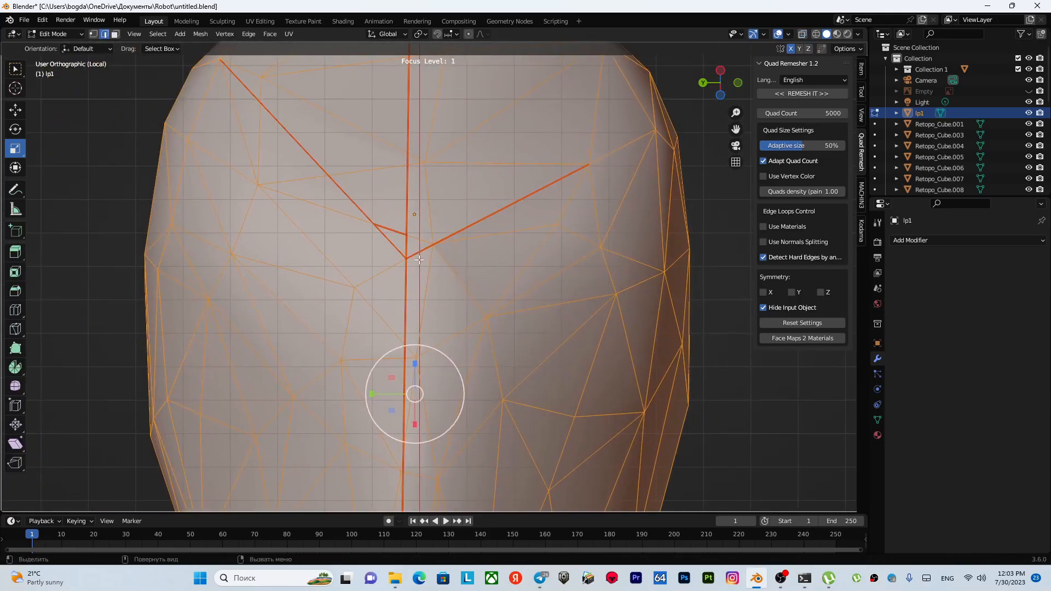
pyautogui.scroll(6, 418, 259)
pyautogui.click(442, 298)
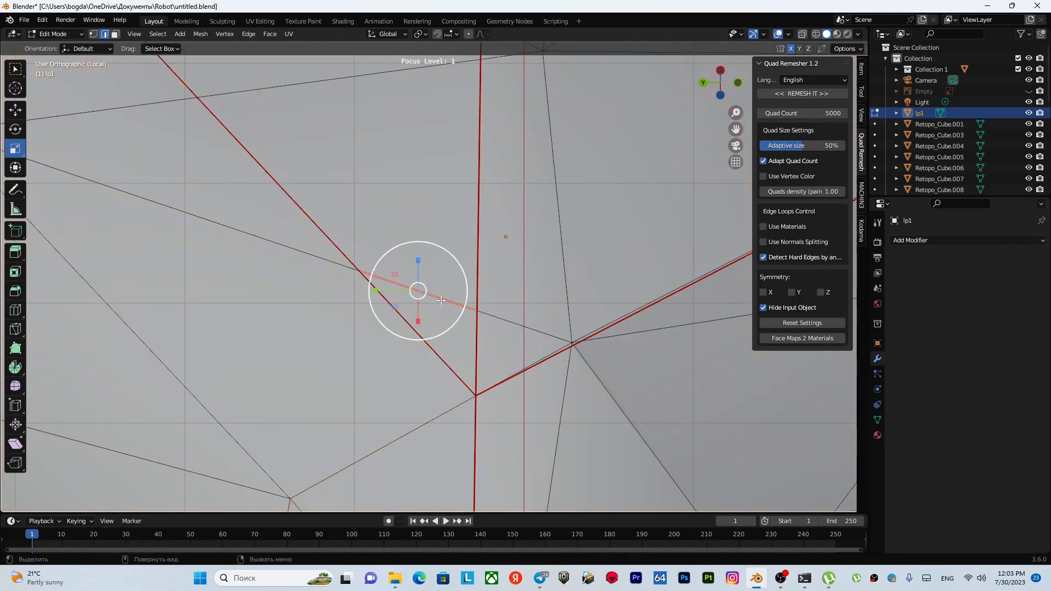
pyautogui.press('u')
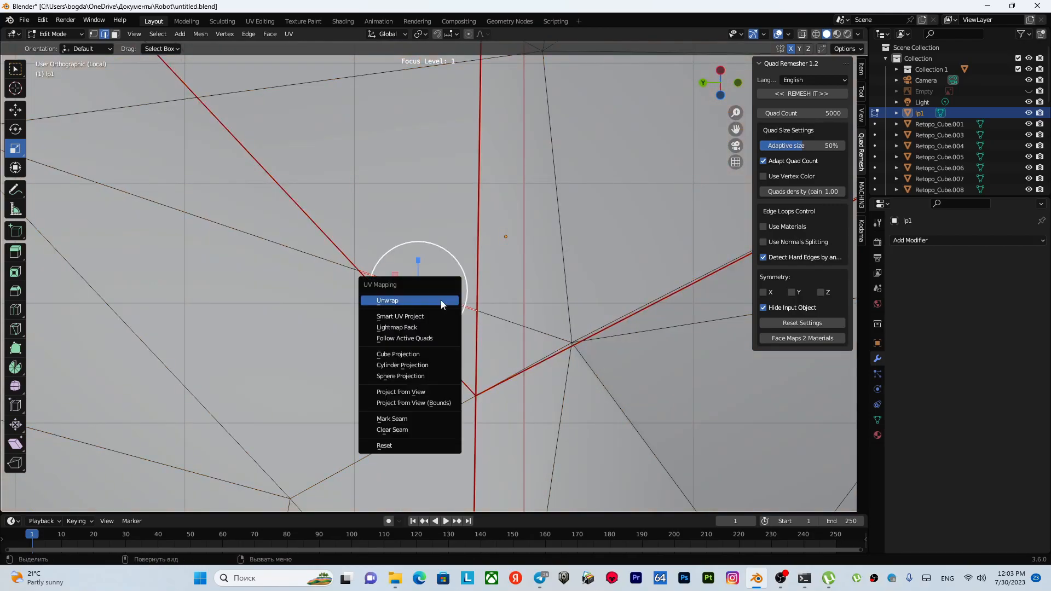
pyautogui.click(414, 428)
# Step: Select the whole lp1 mesh, unwrap it again, and check the new layout in the UV Editing workspace
pyautogui.scroll(-10, 414, 324)
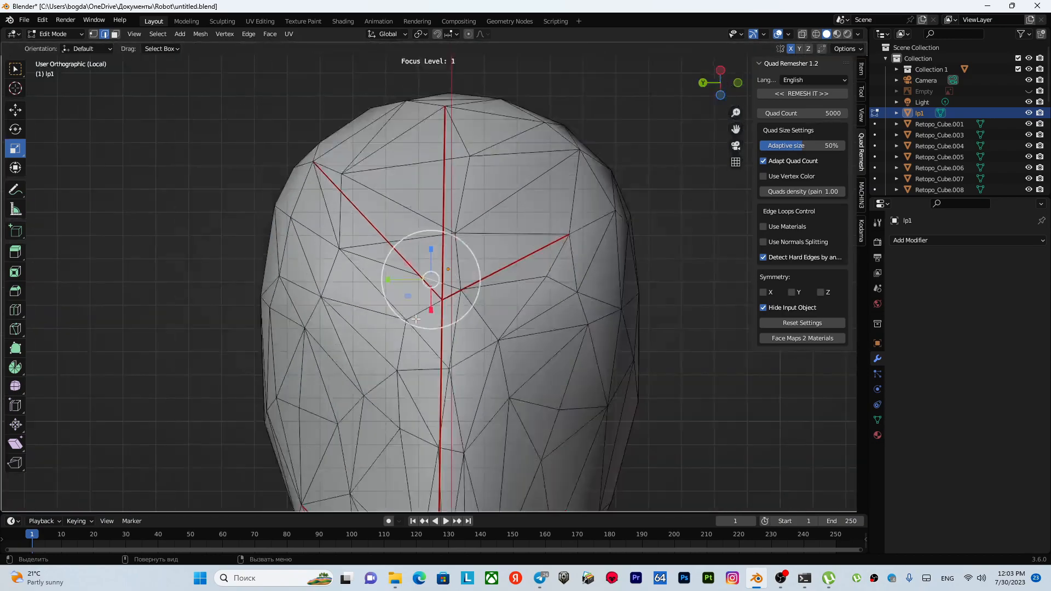
pyautogui.moveTo(310, 171); pyautogui.dragTo(549, 449)
pyautogui.press('u')
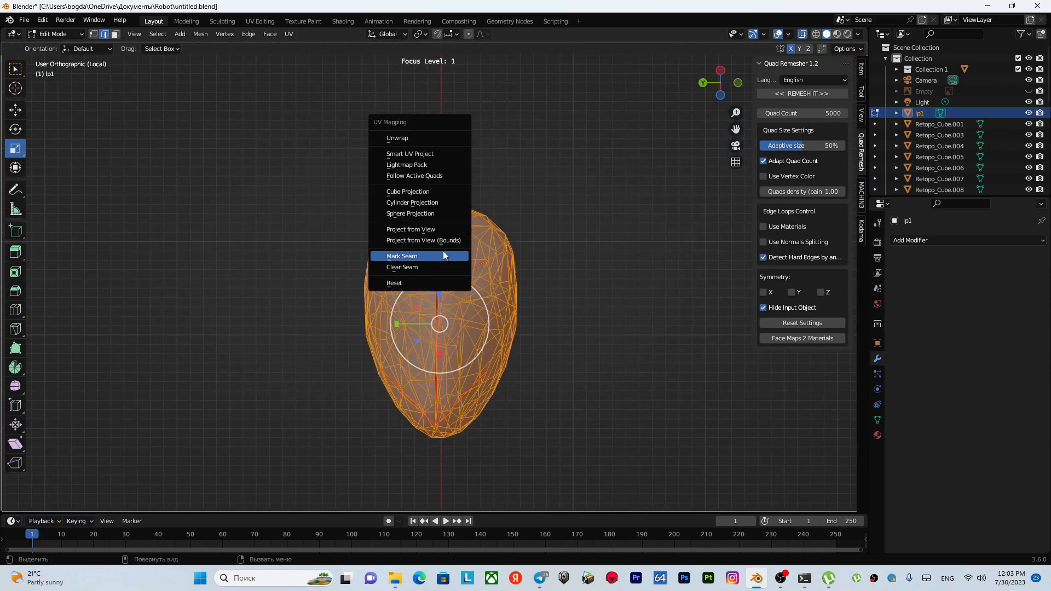
pyautogui.click(420, 139)
pyautogui.click(264, 21)
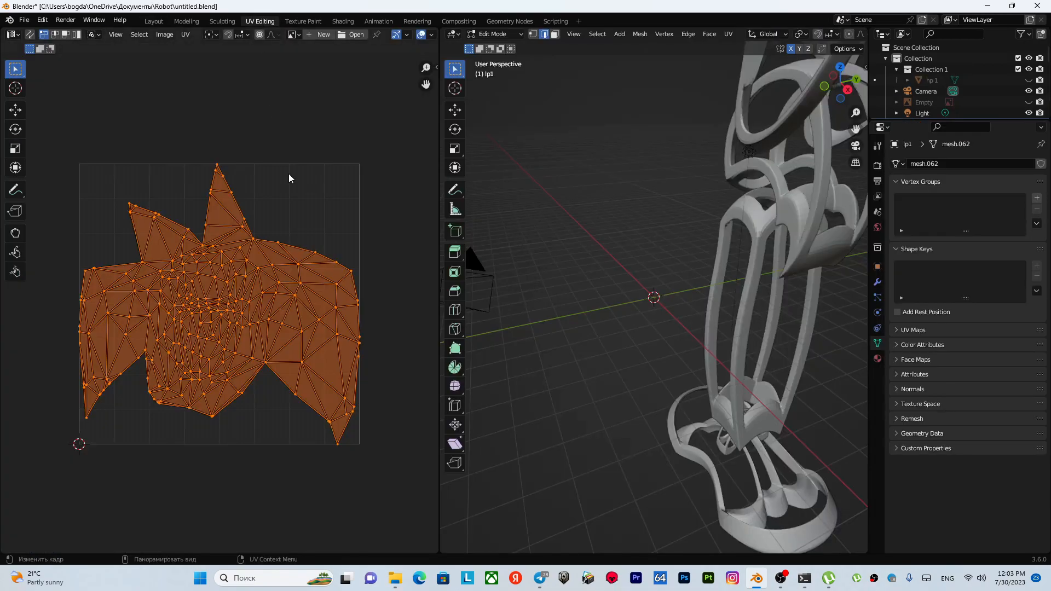
pyautogui.click(154, 21)
# Step: Return lp1 to Object Mode and view it in right orthographic view
pyautogui.scroll(2, 434, 233)
pyautogui.keyDown('shift'); pyautogui.moveTo(434, 233); pyautogui.dragTo(503, 252, button='middle'); pyautogui.keyUp('shift')
pyautogui.press('Tab')
pyautogui.click(499, 188)
pyautogui.moveTo(505, 190); pyautogui.dragTo(497, 288, button='middle')
pyautogui.scroll(3, 419, 205)
pyautogui.scroll(-1, 418, 224)
pyautogui.press('Tab')
pyautogui.click(511, 218)
pyautogui.press('Tab')
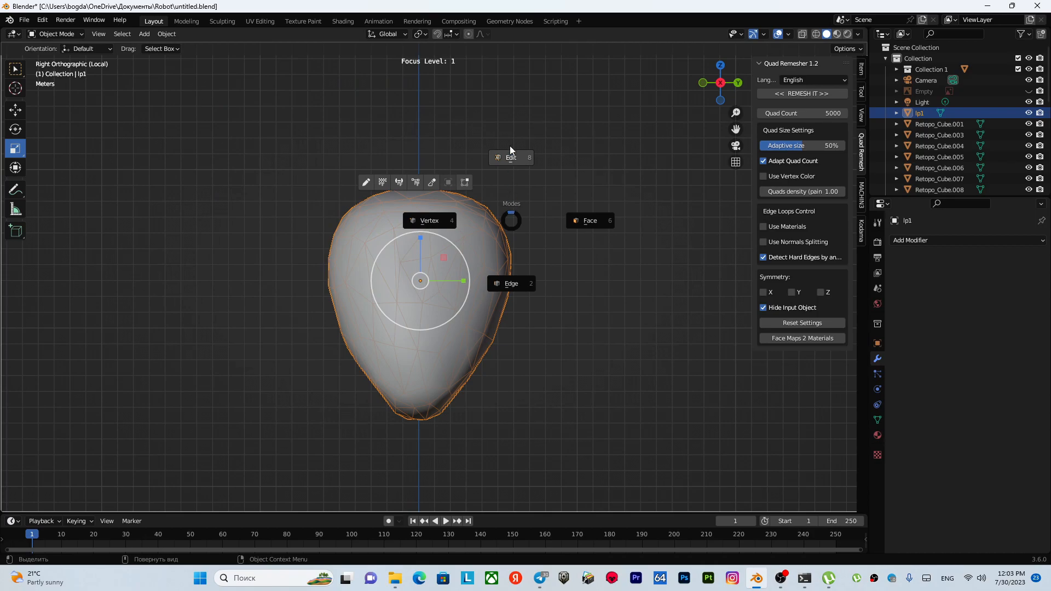
pyautogui.press('Escape')
# Step: Leave lp1's local view and isolate the frame around the head, Retopo_Cube.021, in its own local view
pyautogui.scroll(-2, 438, 263)
pyautogui.moveTo(403, 232); pyautogui.dragTo(423, 298, button='middle')
pyautogui.press('f')
pyautogui.click(525, 254)
pyautogui.scroll(4, 473, 277)
pyautogui.scroll(-3, 472, 277)
pyautogui.scroll(3, 411, 279)
pyautogui.click(471, 195)
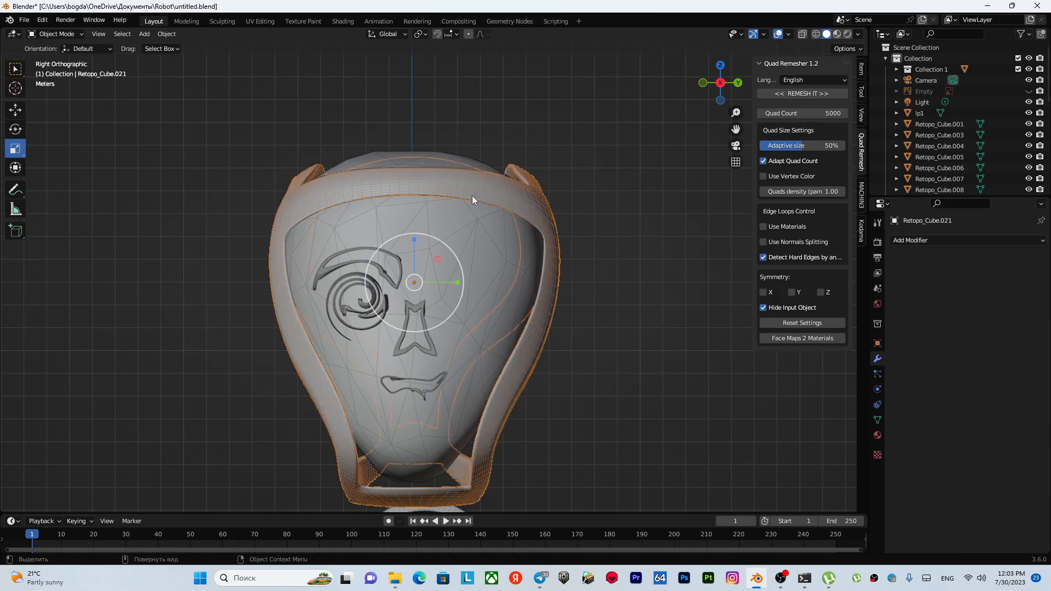
pyautogui.press('f')
pyautogui.scroll(-2, 471, 291)
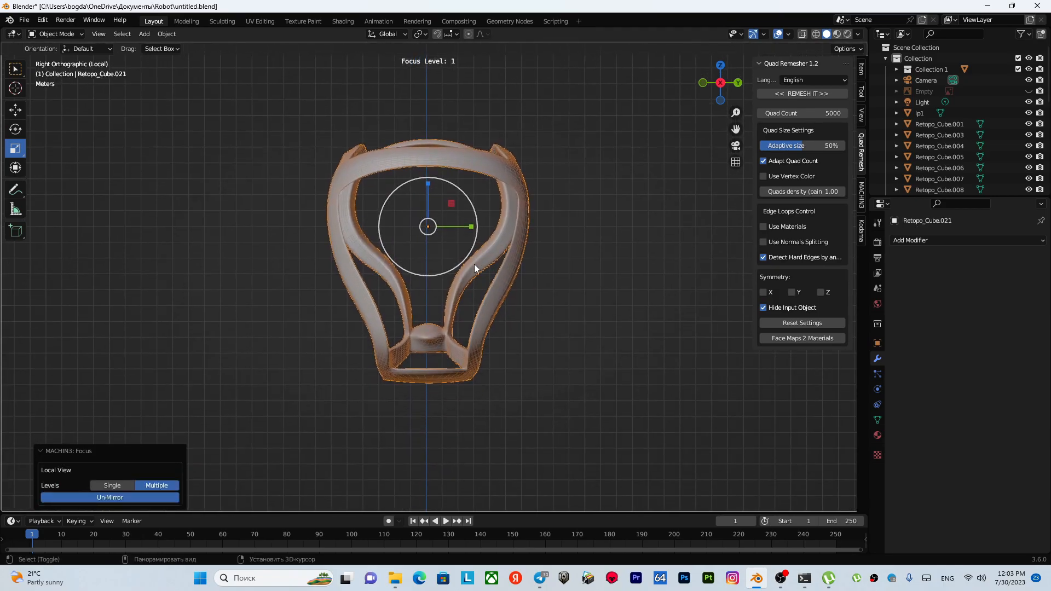
pyautogui.hotkey('shift', 'd')
pyautogui.rightClick(475, 264)
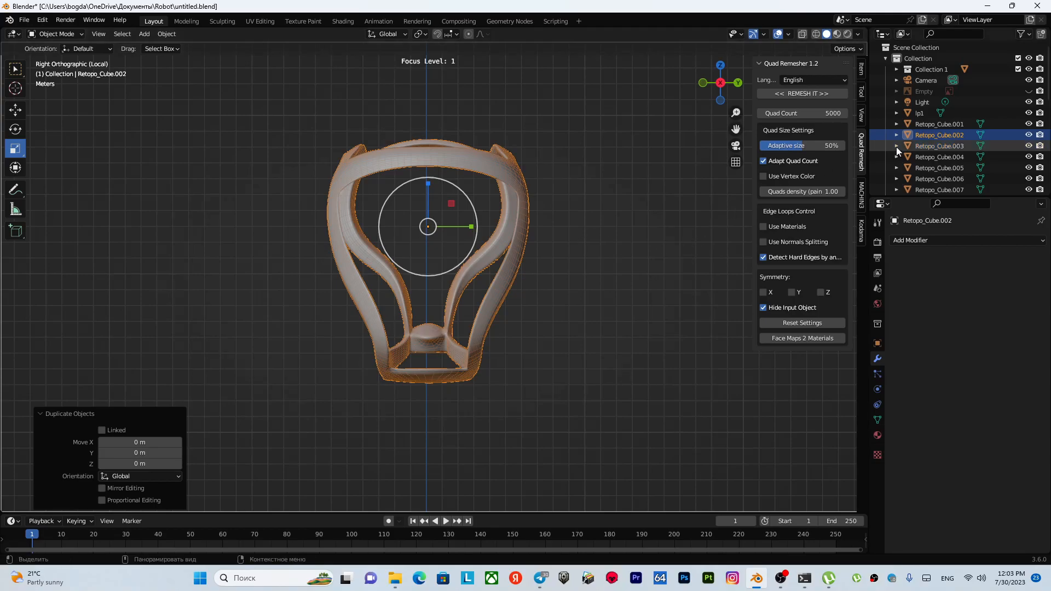
pyautogui.click(945, 126)
pyautogui.click(951, 138)
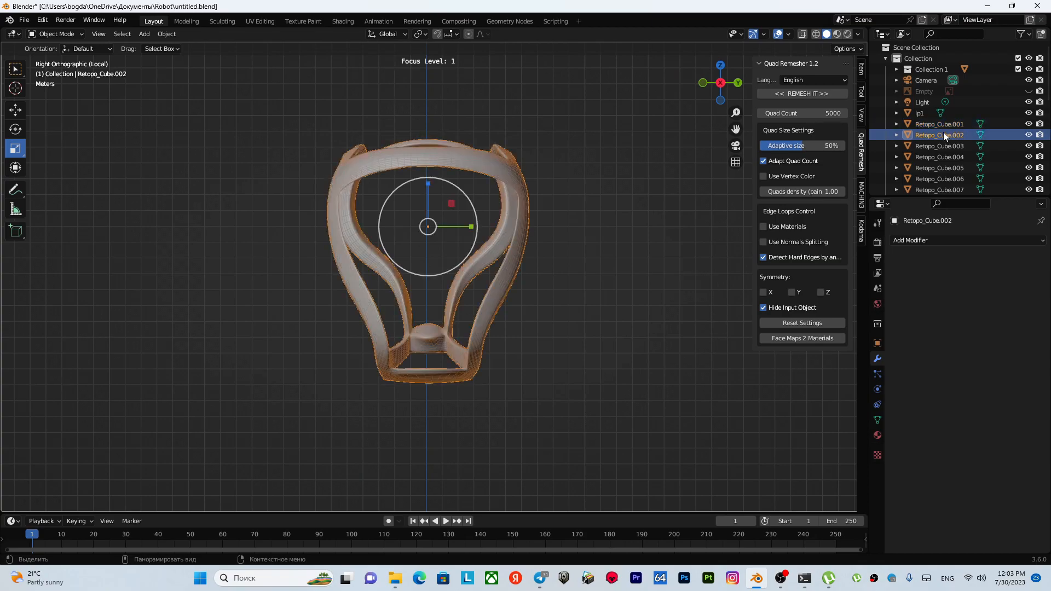
pyautogui.click(943, 125)
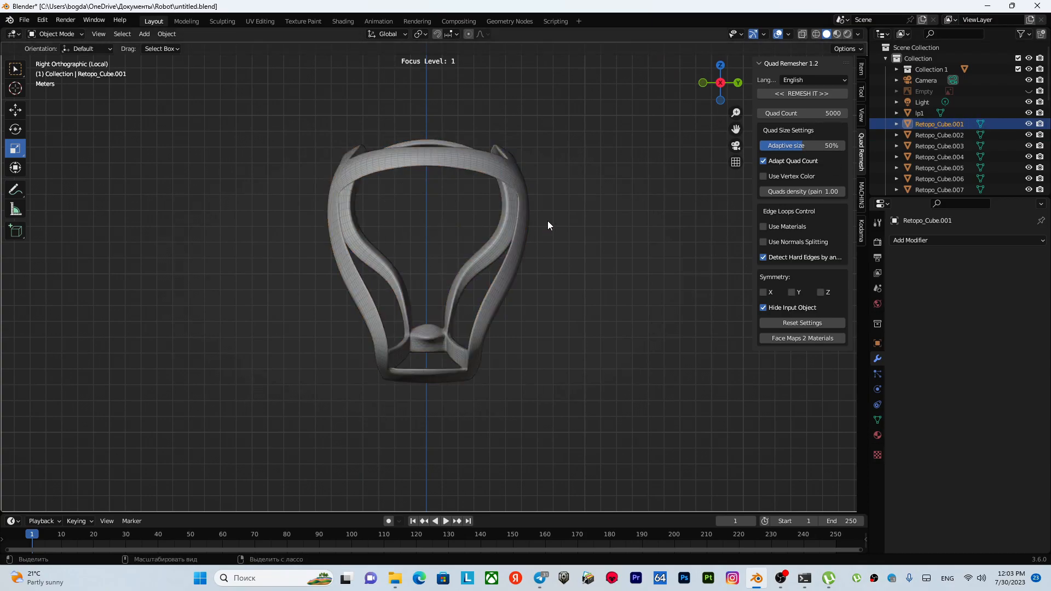
pyautogui.hotkey('ctrl', 'z')
pyautogui.hotkey('ctrl', 'z')
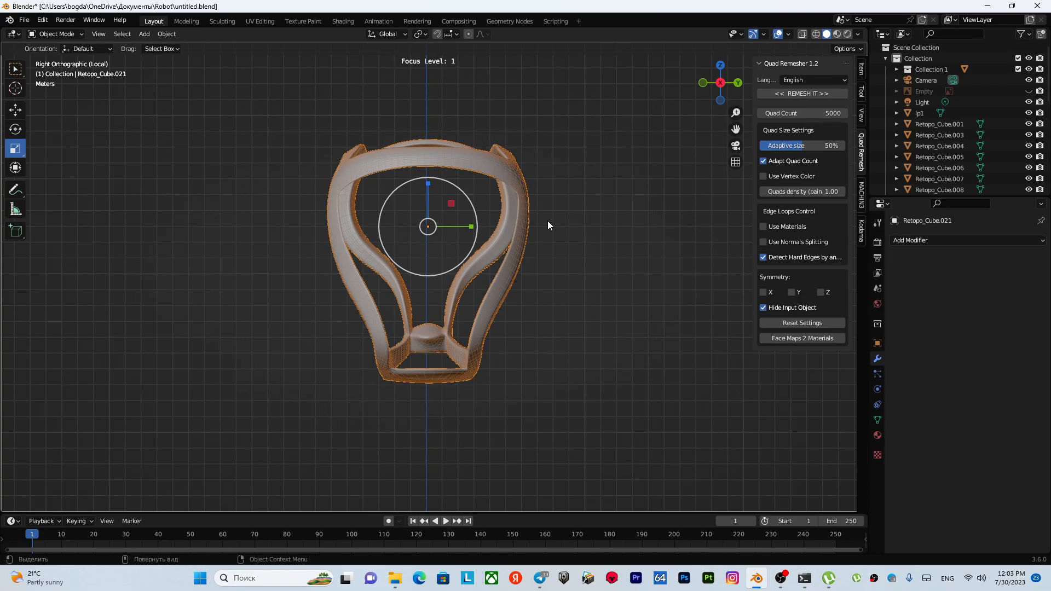
# Step: Rename the head frame object Retopo_Cube.021 as hp2
pyautogui.scroll(2, 527, 225)
pyautogui.scroll(-8, 937, 157)
pyautogui.scroll(-1, 937, 159)
pyautogui.scroll(2, 935, 161)
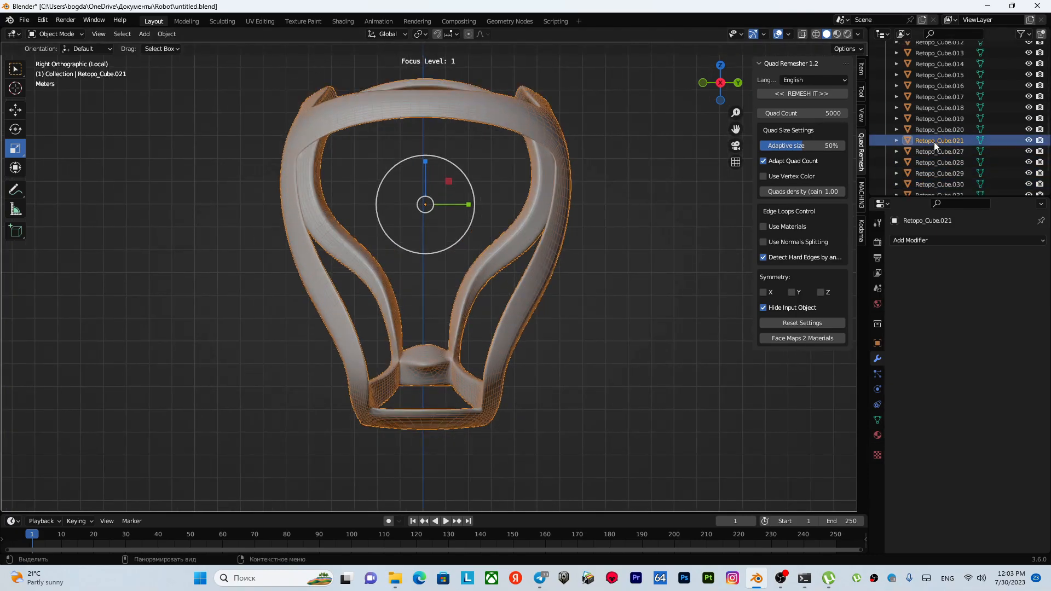
pyautogui.doubleClick(934, 142)
pyautogui.write('H')
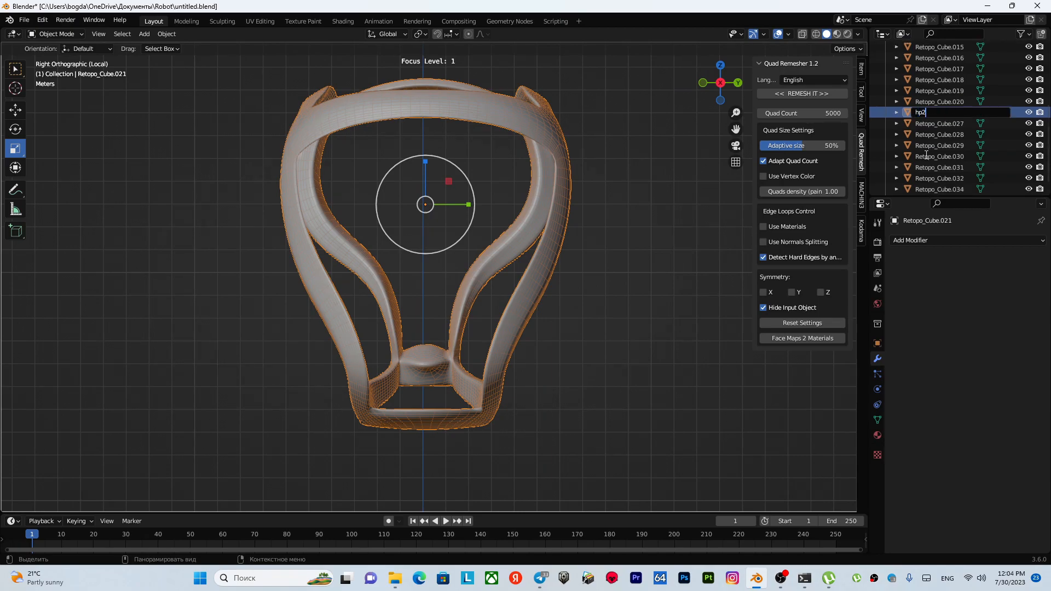
pyautogui.write('p2')
pyautogui.press('Return')
# Step: Duplicate hp2 in place and move the original into Collection 1
pyautogui.scroll(5, 935, 152)
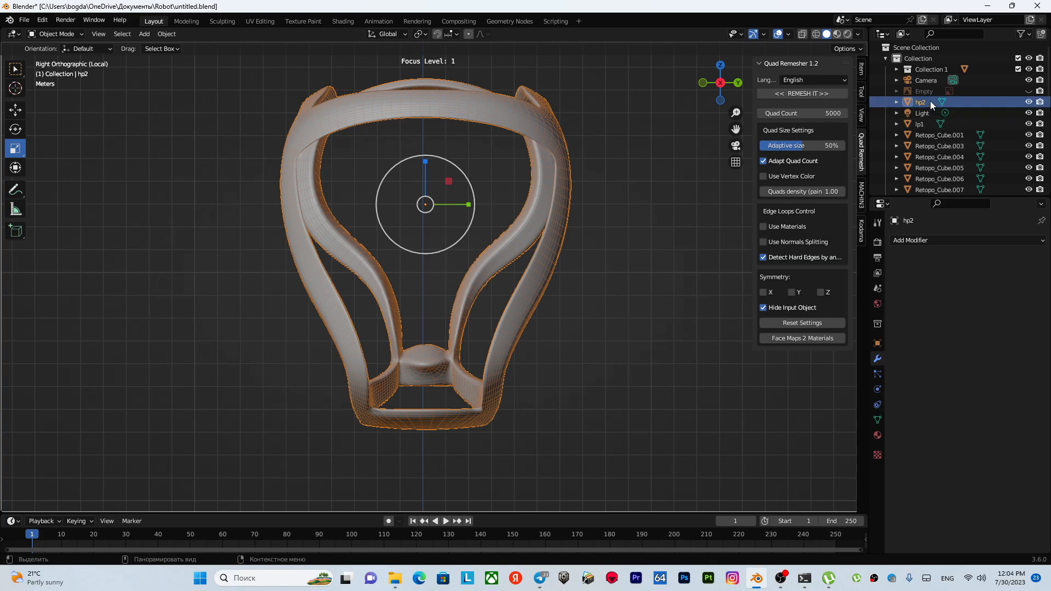
pyautogui.hotkey('shift', 'd')
pyautogui.rightClick(464, 277)
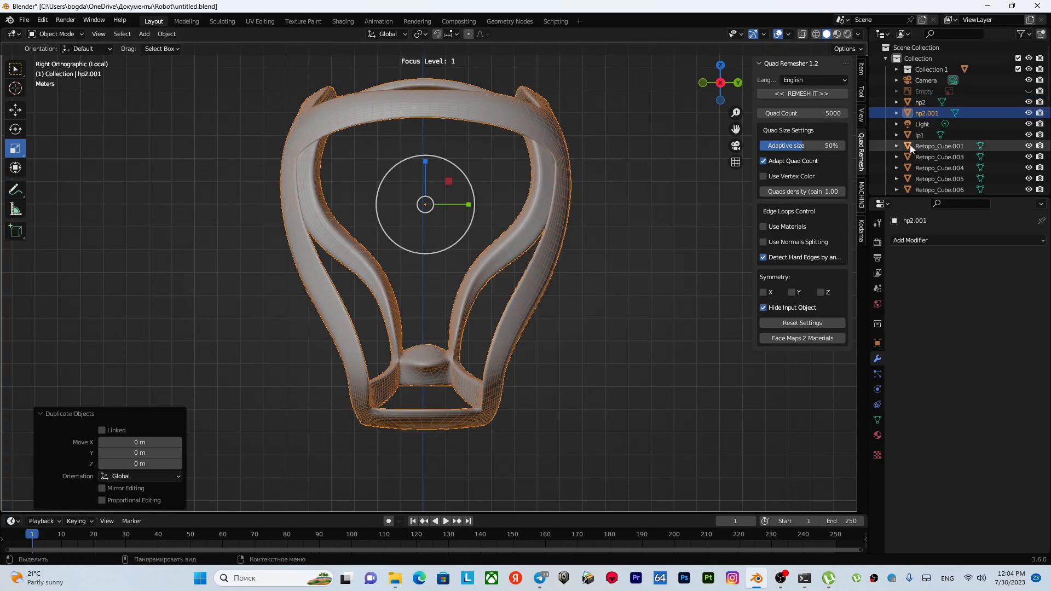
pyautogui.moveTo(922, 103); pyautogui.dragTo(934, 72)
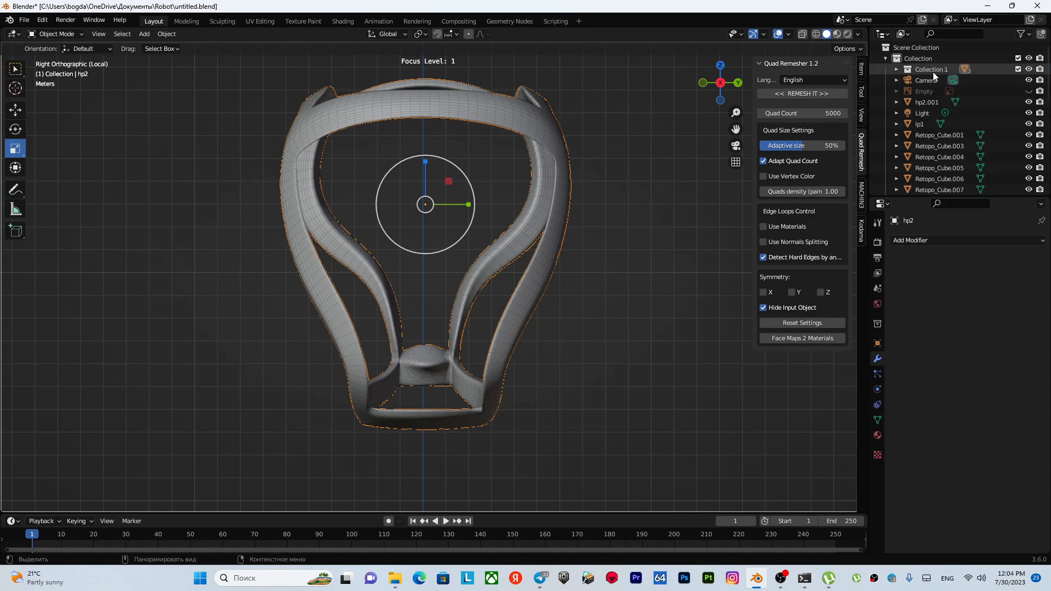
# Step: Rename the duplicated head frame as lp2
pyautogui.click(927, 103)
pyautogui.doubleClick(930, 102)
pyautogui.click(943, 102)
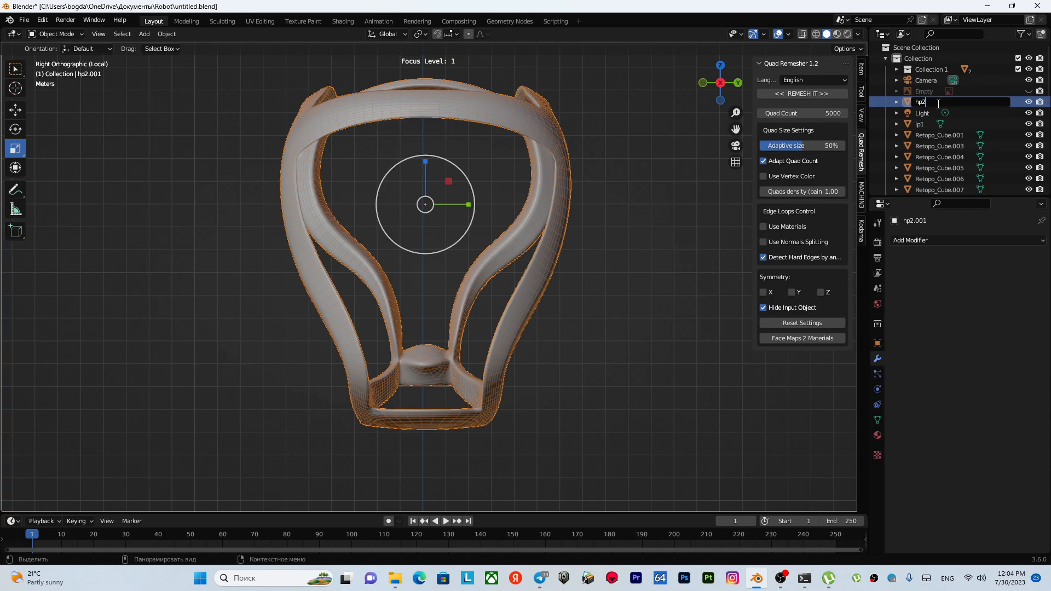
pyautogui.press('Return')
pyautogui.doubleClick(922, 102)
pyautogui.write('l')
pyautogui.press('Return')
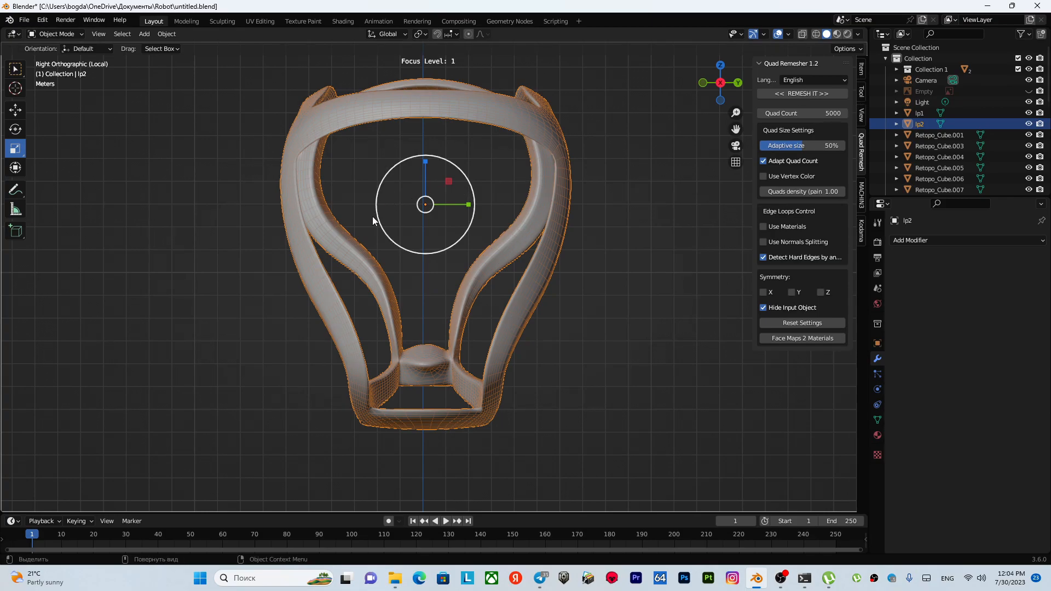
# Step: Add a Decimate modifier to lp2 in Collapse mode with a ratio of 0.5714
pyautogui.click(951, 239)
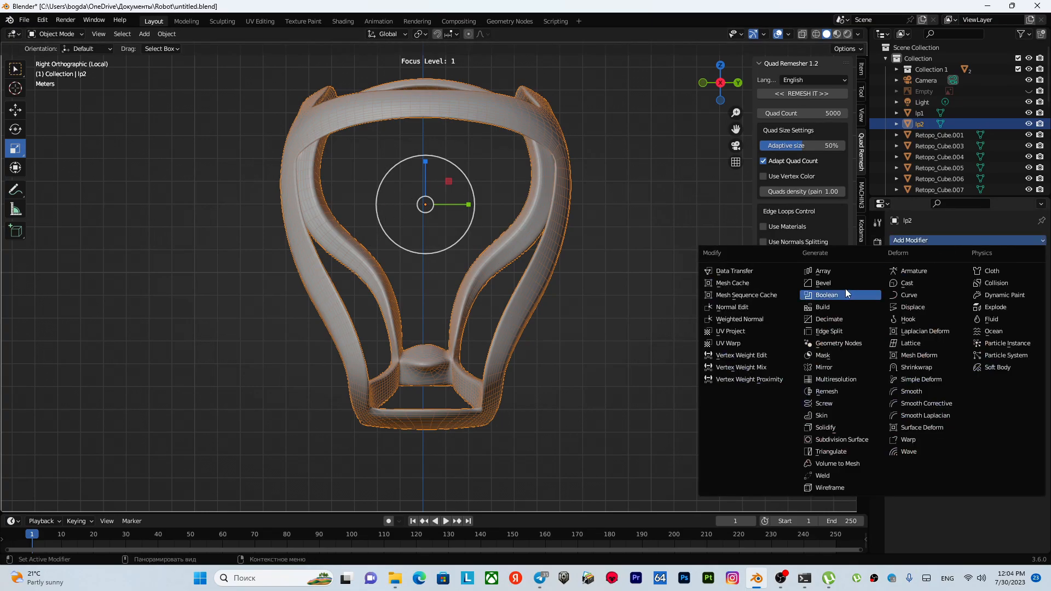
pyautogui.click(829, 320)
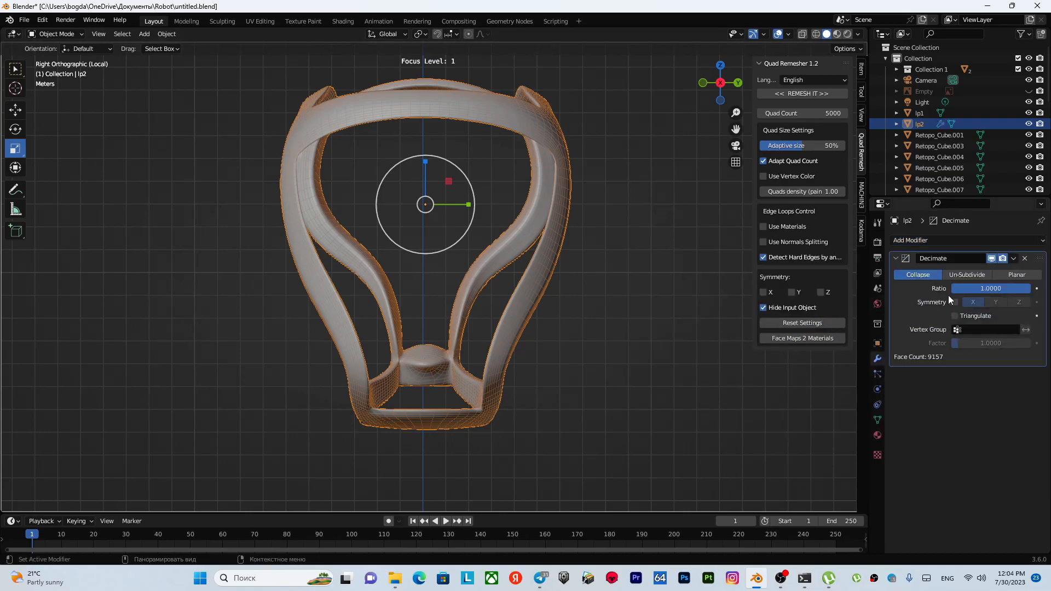
pyautogui.moveTo(1010, 284); pyautogui.dragTo(980, 286)
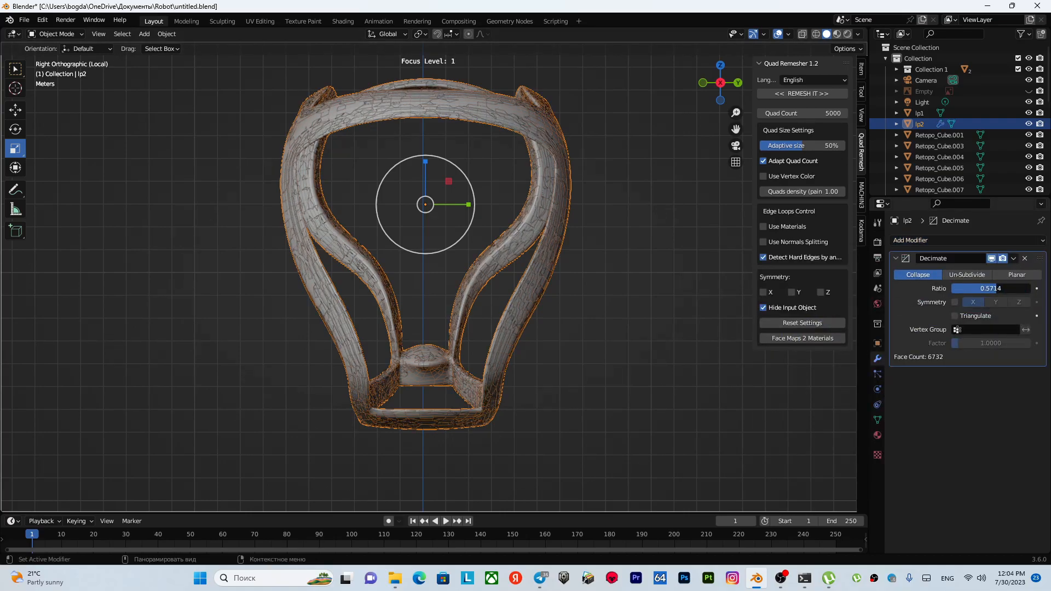
# Step: Hide the high-poly head frame stored in Collection 1
pyautogui.click(897, 69)
pyautogui.click(1029, 91)
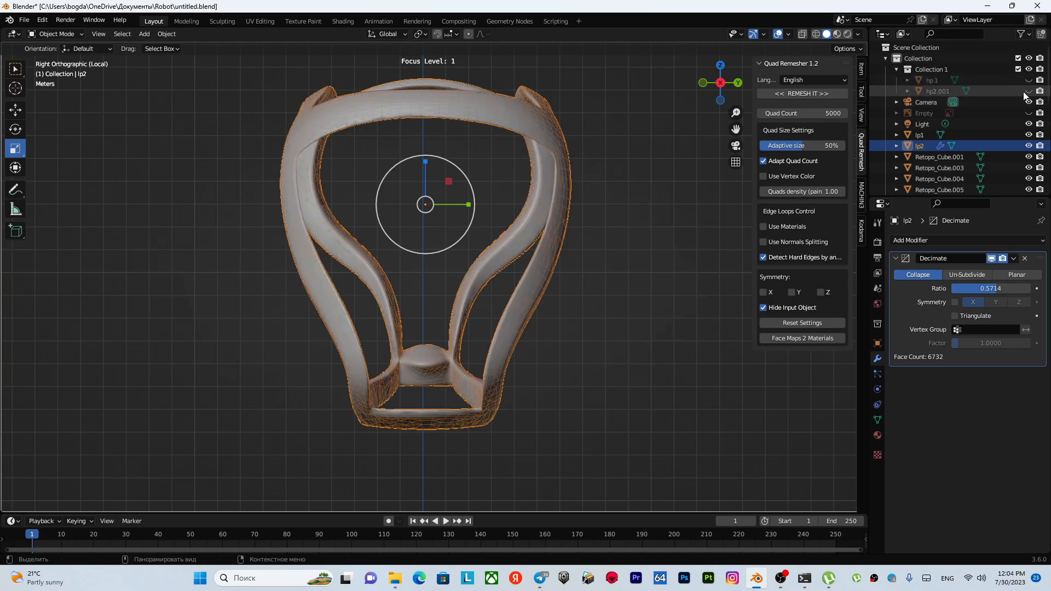
pyautogui.click(897, 69)
# Step: Lower the ratio of lp2's Decimate modifier to 0.1293 and check the head frame's shape
pyautogui.scroll(3, 466, 192)
pyautogui.moveTo(465, 193); pyautogui.dragTo(410, 238, button='middle')
pyautogui.scroll(-4, 410, 239)
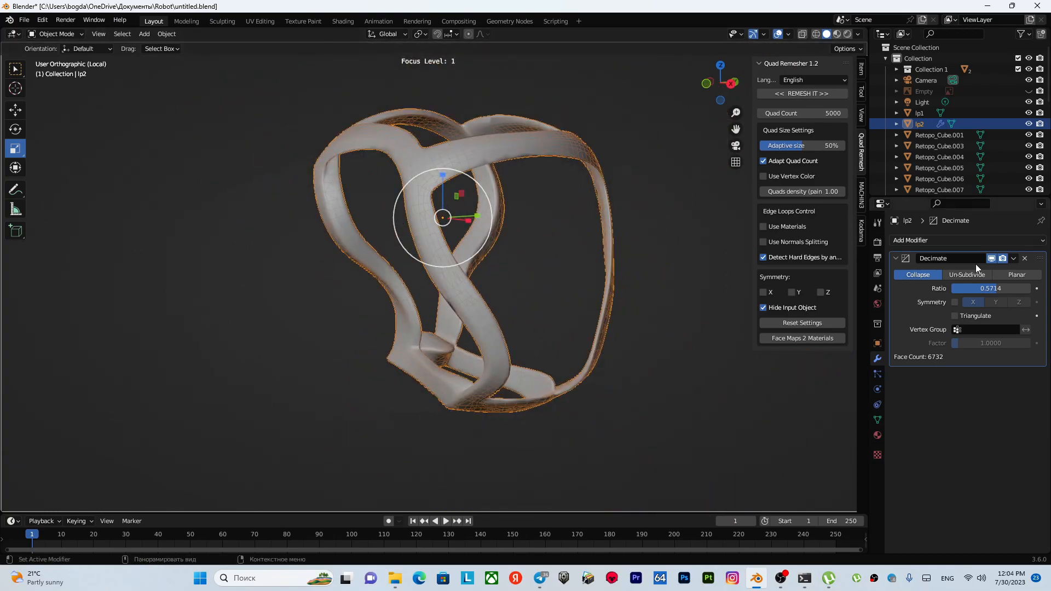
pyautogui.moveTo(997, 288); pyautogui.dragTo(962, 288)
pyautogui.moveTo(492, 230)
pyautogui.mouseDown(button='middle')
pyautogui.moveTo(419, 211)
pyautogui.moveTo(394, 191)
pyautogui.moveTo(512, 174)
pyautogui.moveTo(508, 219)
pyautogui.mouseUp(button='middle')
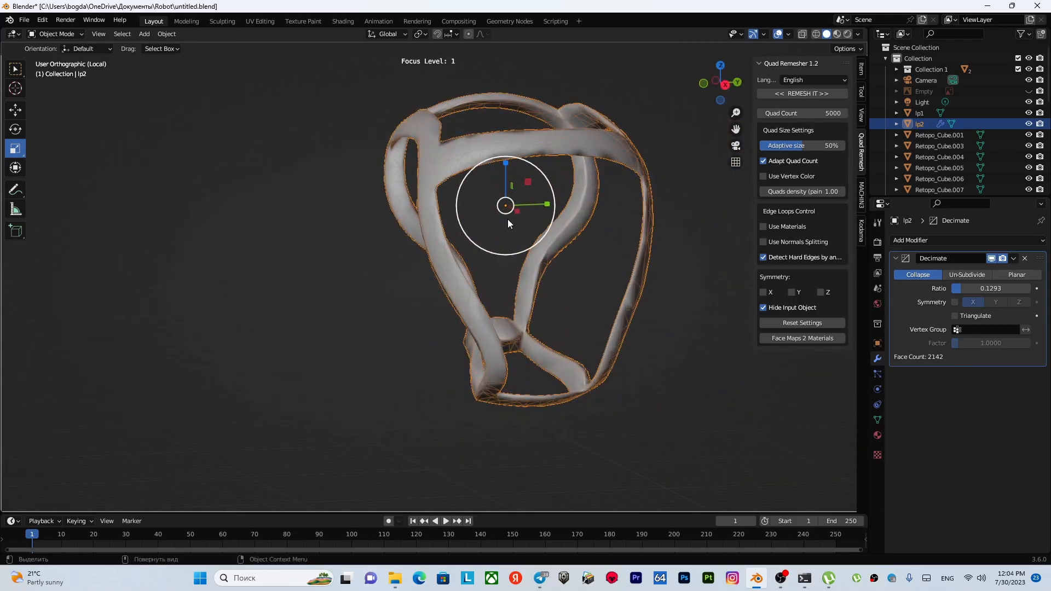
# Step: Apply the Decimate modifier on lp2 and open the head frame mesh for editing
pyautogui.click(1012, 259)
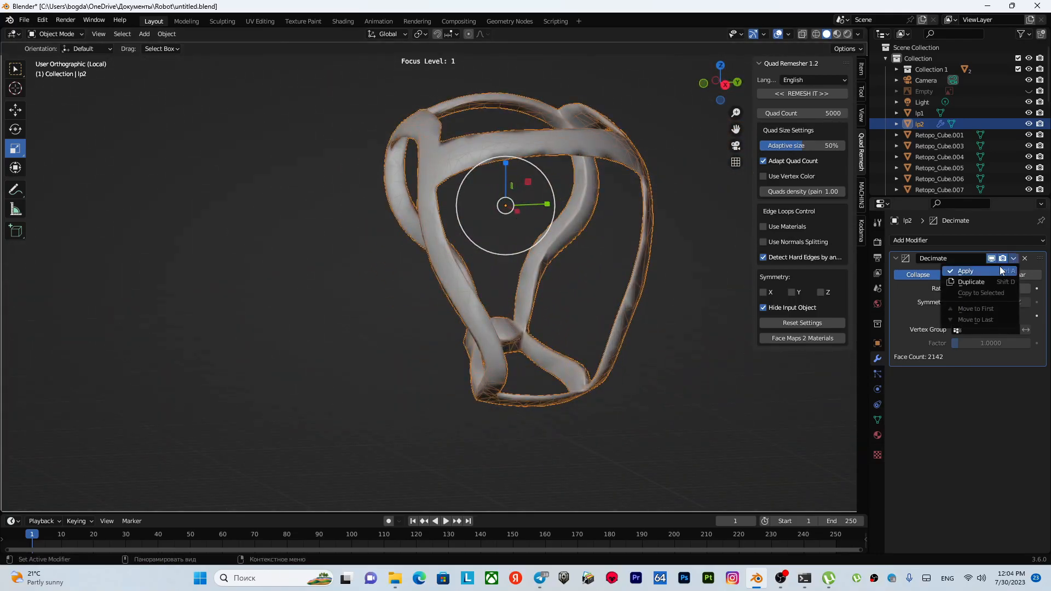
pyautogui.click(1000, 267)
pyautogui.rightClick(429, 164)
pyautogui.click(430, 164)
pyautogui.moveTo(435, 224); pyautogui.dragTo(372, 251, button='middle')
pyautogui.press('Tab')
pyautogui.click(474, 155)
# Step: Examine the decimated triangle topology of lp2 from several sides, including the bars and their junctions
pyautogui.moveTo(328, 300); pyautogui.dragTo(420, 308, button='middle')
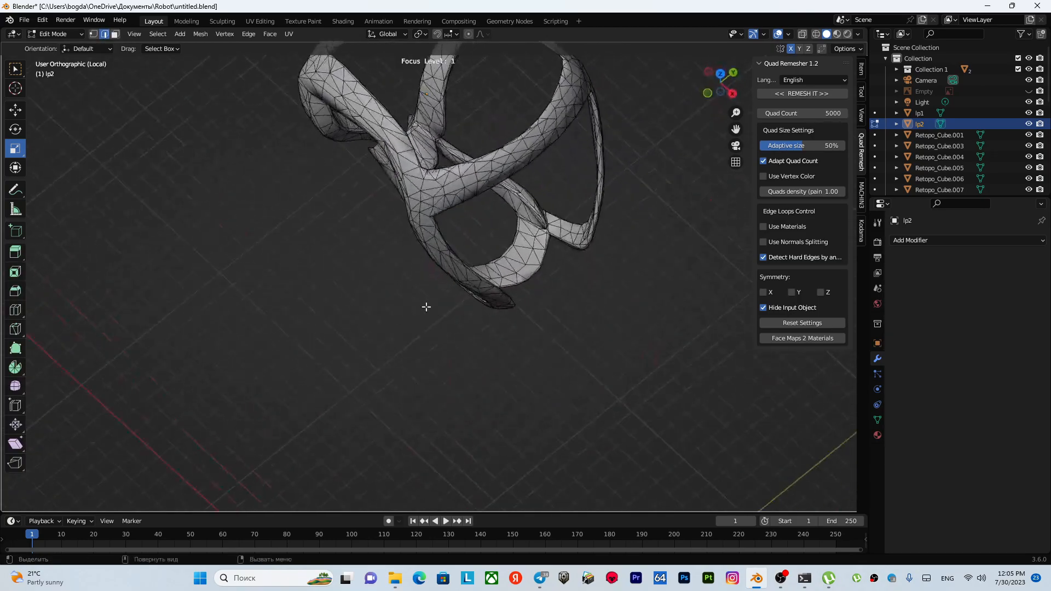
pyautogui.scroll(5, 420, 307)
pyautogui.keyDown('shift'); pyautogui.moveTo(427, 186); pyautogui.dragTo(439, 260, button='middle'); pyautogui.keyUp('shift')
pyautogui.scroll(3, 411, 356)
pyautogui.scroll(-8, 439, 260)
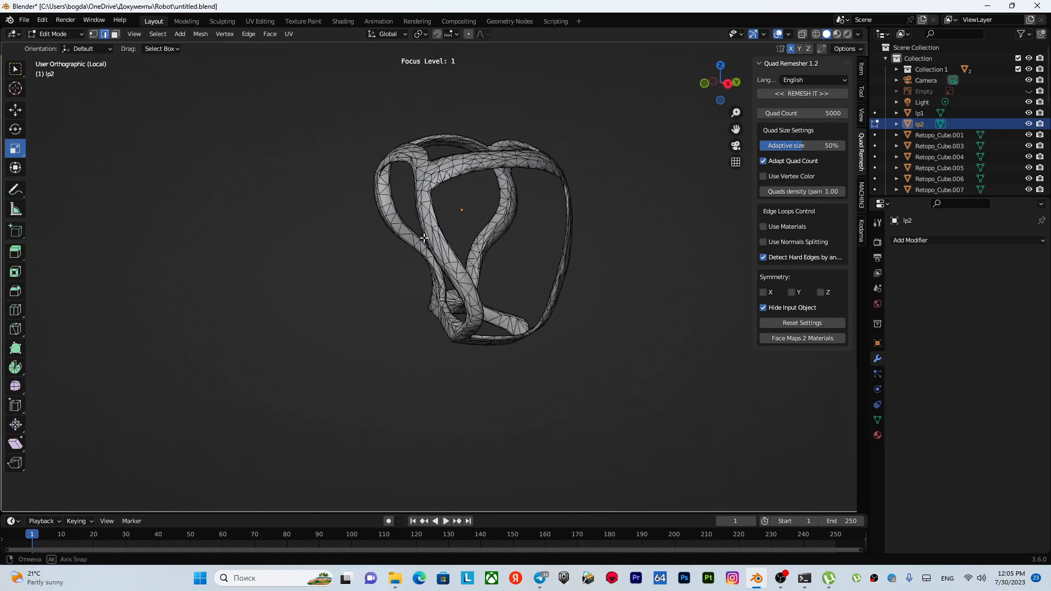
pyautogui.keyDown('alt'); pyautogui.moveTo(388, 230); pyautogui.dragTo(437, 187, button='middle'); pyautogui.keyUp('alt')
pyautogui.scroll(2, 427, 215)
pyautogui.scroll(4, 446, 267)
pyautogui.moveTo(446, 266); pyautogui.dragTo(464, 203, button='middle')
pyautogui.scroll(-5, 417, 223)
pyautogui.scroll(5, 465, 203)
pyautogui.moveTo(378, 207)
pyautogui.keyDown('shift'); pyautogui.mouseDown(button='middle')
pyautogui.moveTo(406, 284)
pyautogui.moveTo(427, 198)
pyautogui.moveTo(392, 331)
pyautogui.moveTo(382, 164)
pyautogui.moveTo(397, 206)
pyautogui.mouseUp(button='middle'); pyautogui.keyUp('shift')
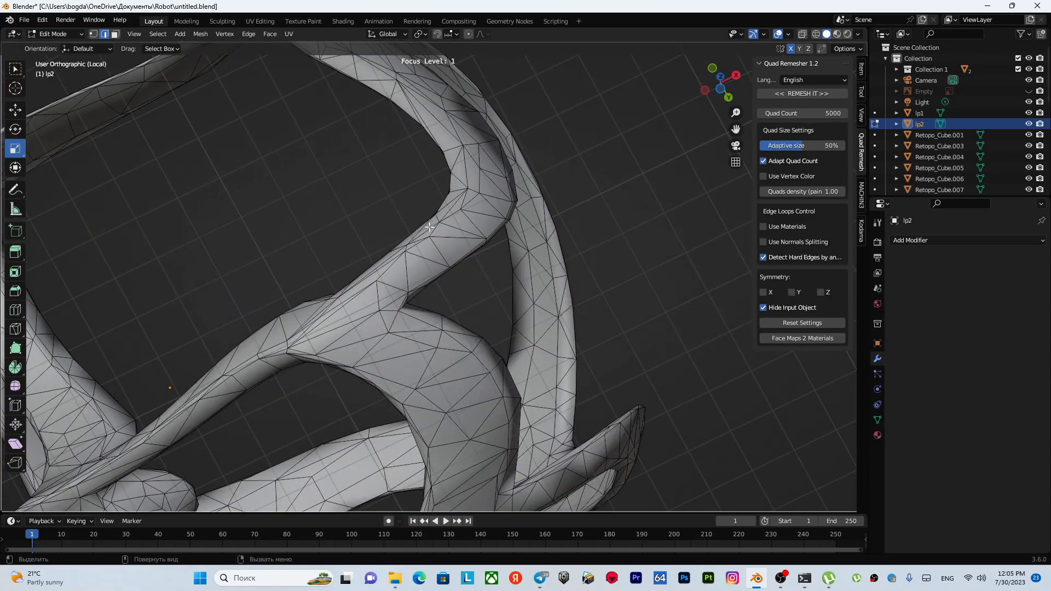
# Step: Try to cut a line around one of the head frame's thin bars with the Knife tool
pyautogui.press('1')
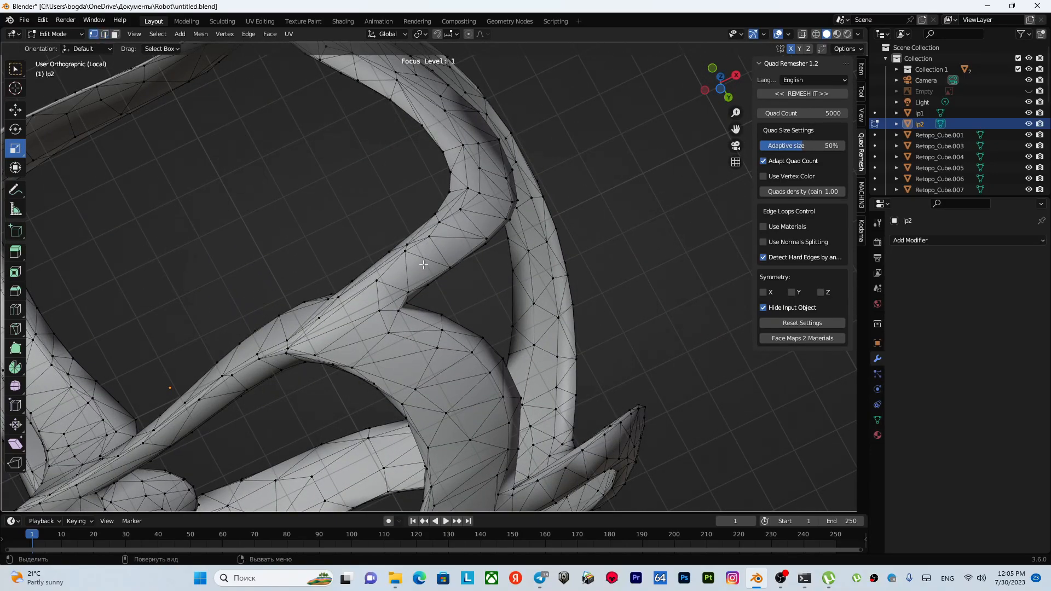
pyautogui.press('k')
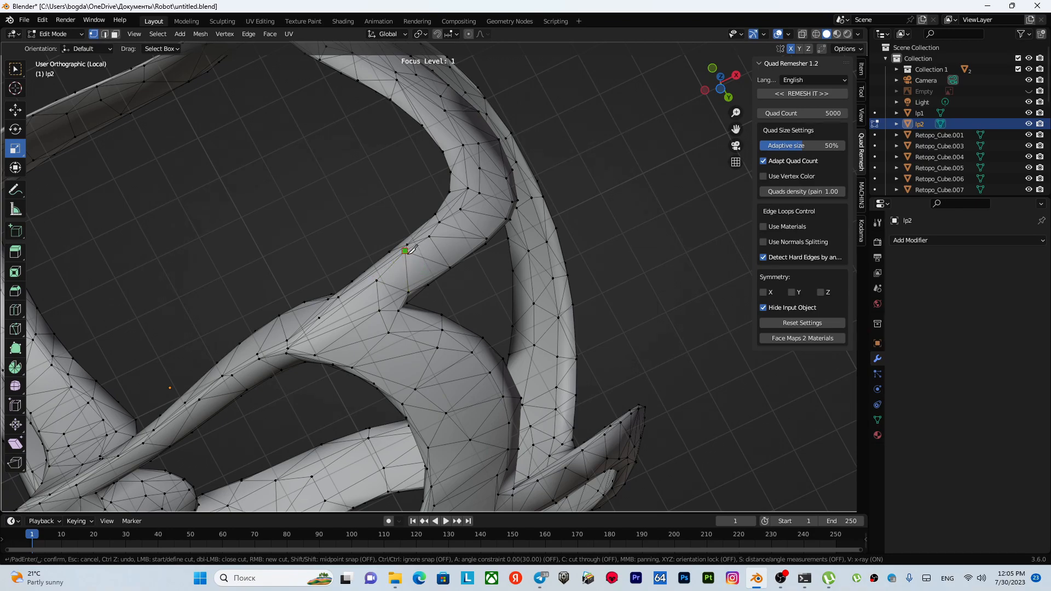
pyautogui.moveTo(432, 281); pyautogui.dragTo(482, 161, button='middle')
pyautogui.moveTo(405, 269); pyautogui.dragTo(510, 194, button='middle')
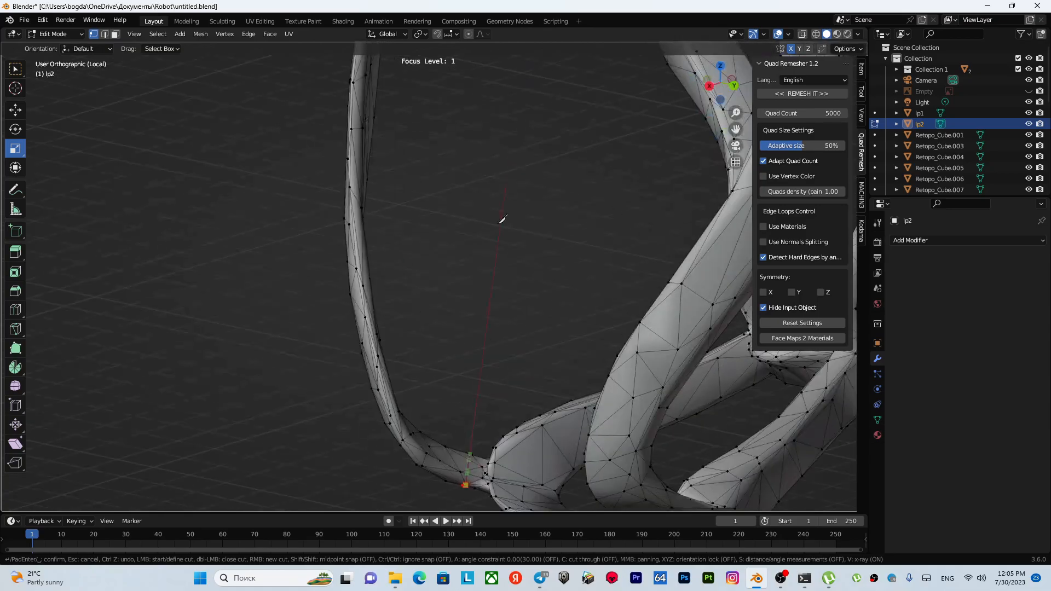
pyautogui.keyDown('shift'); pyautogui.moveTo(493, 296); pyautogui.dragTo(557, 58, button='middle'); pyautogui.keyUp('shift')
pyautogui.scroll(4, 568, 181)
pyautogui.keyDown('shift'); pyautogui.moveTo(582, 139); pyautogui.dragTo(433, 200, button='middle'); pyautogui.keyUp('shift')
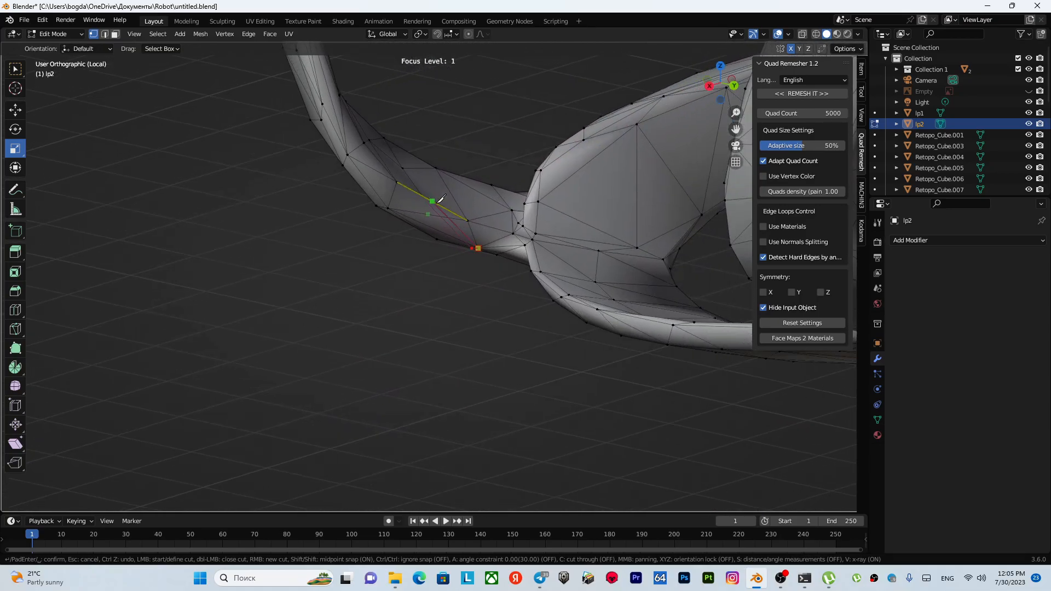
pyautogui.scroll(3, 493, 196)
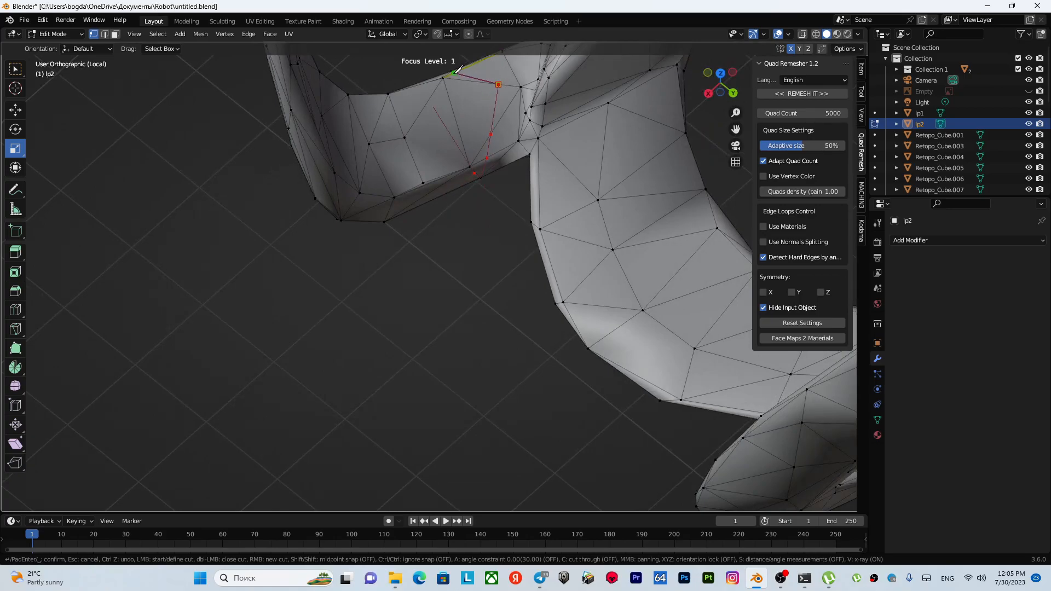
pyautogui.moveTo(435, 117); pyautogui.dragTo(352, 98, button='middle')
pyautogui.scroll(4, 552, 345)
pyautogui.moveTo(553, 333)
pyautogui.mouseDown(button='middle')
pyautogui.moveTo(528, 302)
pyautogui.moveTo(537, 347)
pyautogui.moveTo(547, 329)
pyautogui.mouseUp(button='middle')
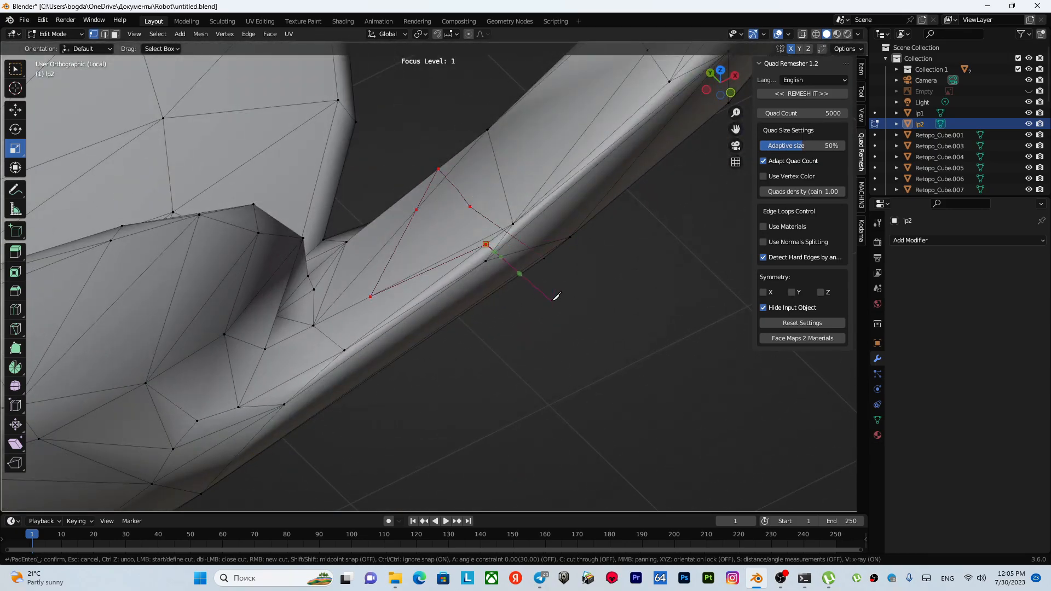
pyautogui.moveTo(570, 293); pyautogui.dragTo(526, 246, button='middle')
# Step: Select the connected edges running around one bar of the head frame and mark them as a UV seam
pyautogui.press('w')
pyautogui.moveTo(590, 267); pyautogui.dragTo(420, 279, button='middle')
pyautogui.scroll(2, 413, 262)
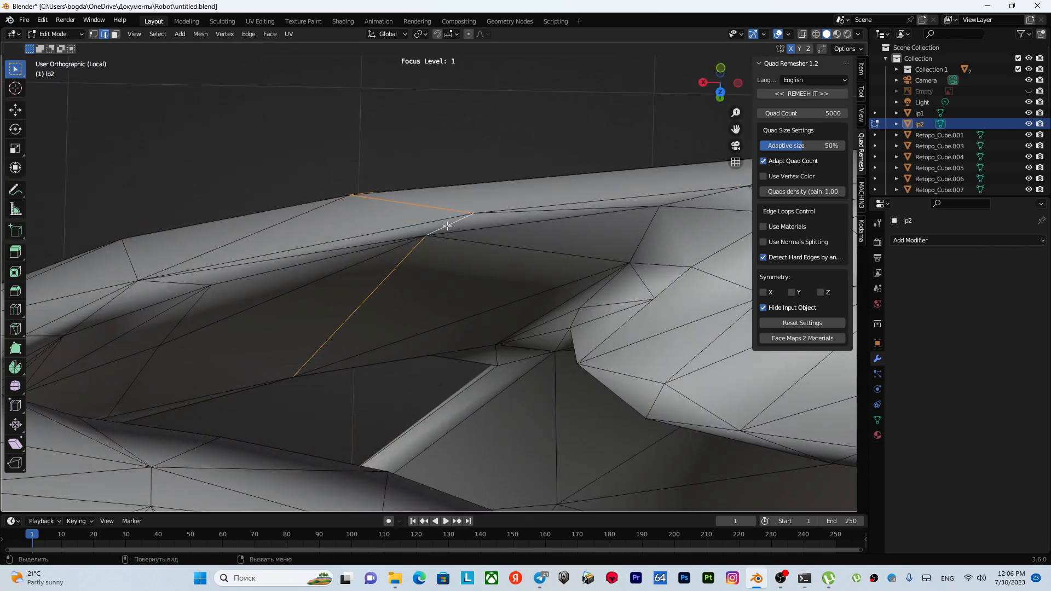
pyautogui.press('u')
pyautogui.click(413, 348)
# Step: Turn on X-ray and select the crosswise edges around the matching bar on the opposite side of the head frame
pyautogui.moveTo(413, 348); pyautogui.dragTo(373, 134, button='middle')
pyautogui.scroll(3, 425, 271)
pyautogui.moveTo(432, 298); pyautogui.dragTo(435, 271, button='middle')
pyautogui.scroll(4, 417, 253)
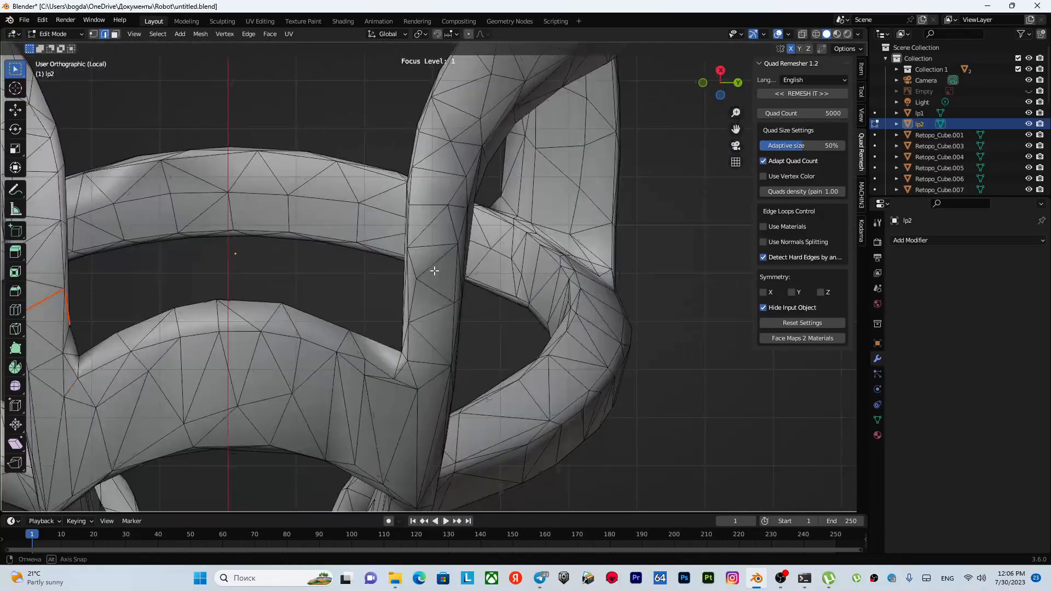
pyautogui.hotkey('alt', 'z')
pyautogui.scroll(2, 430, 286)
pyautogui.moveTo(381, 299); pyautogui.dragTo(488, 329)
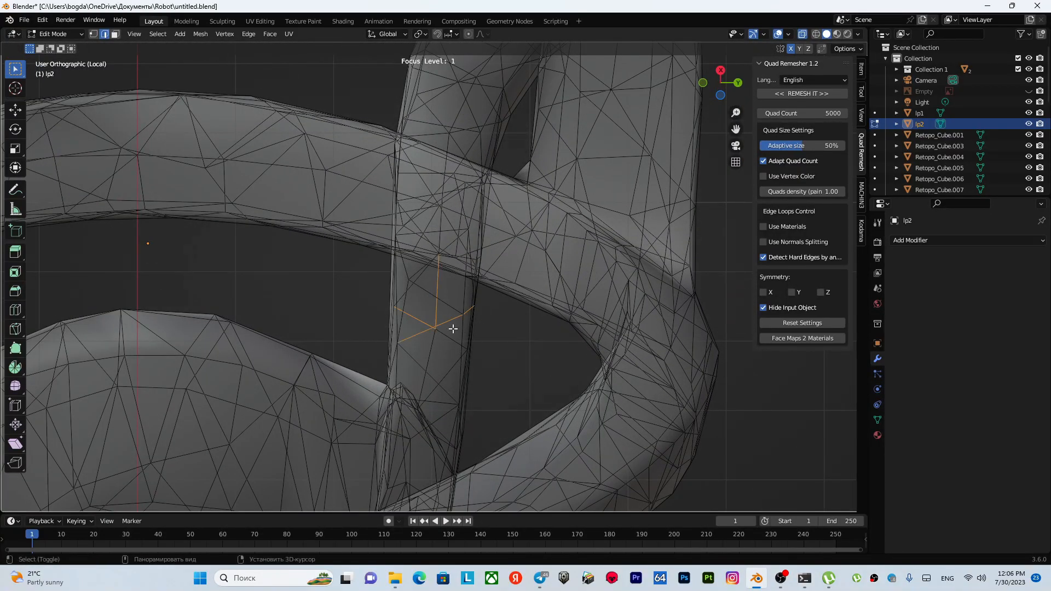
pyautogui.keyDown('ctrl'); pyautogui.moveTo(441, 308); pyautogui.dragTo(441, 313); pyautogui.keyUp('ctrl')
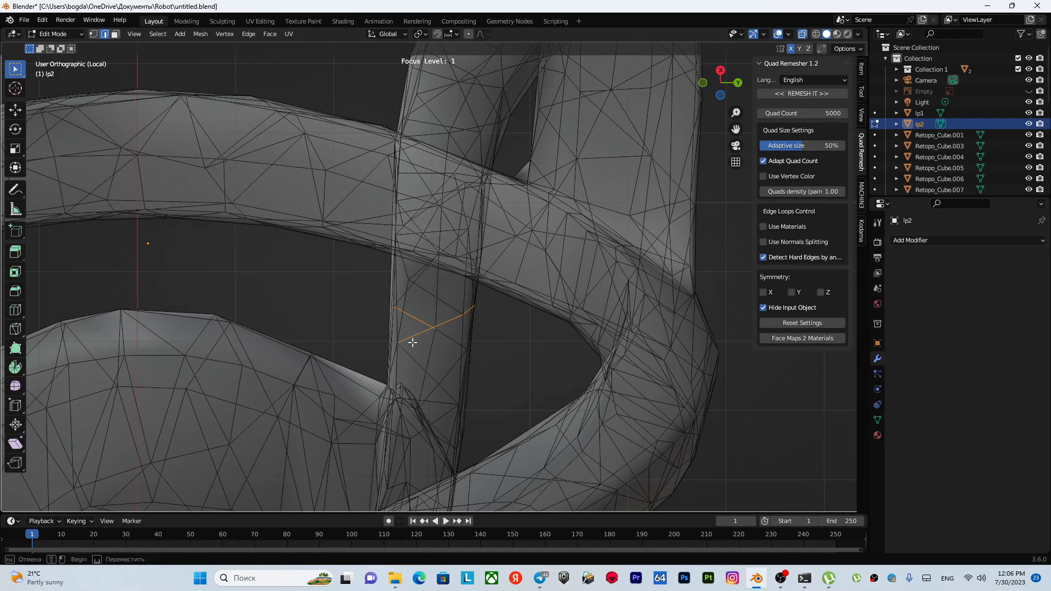
pyautogui.scroll(3, 424, 351)
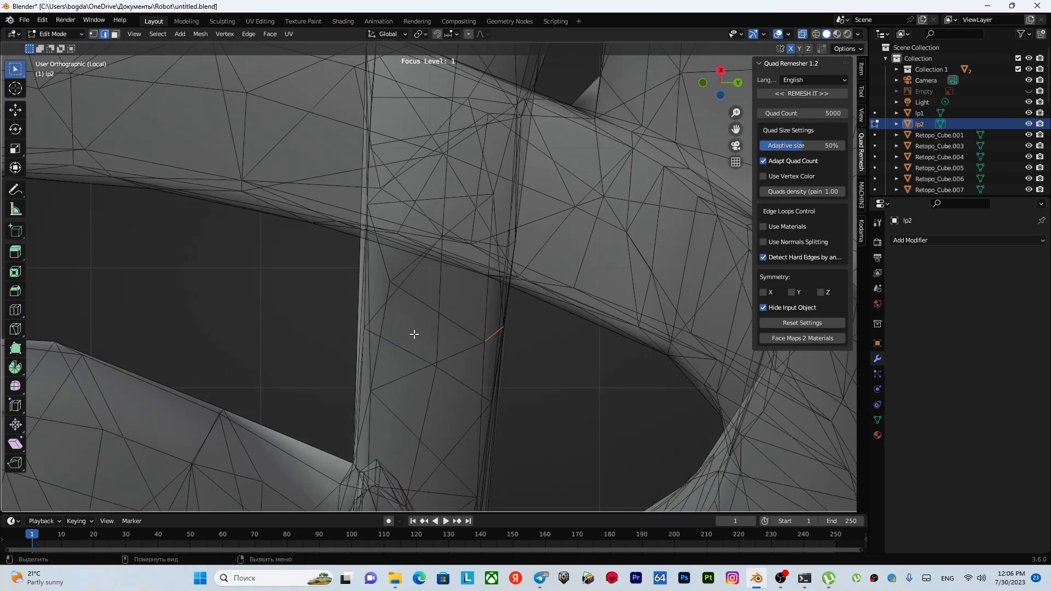
pyautogui.moveTo(341, 321); pyautogui.dragTo(526, 362)
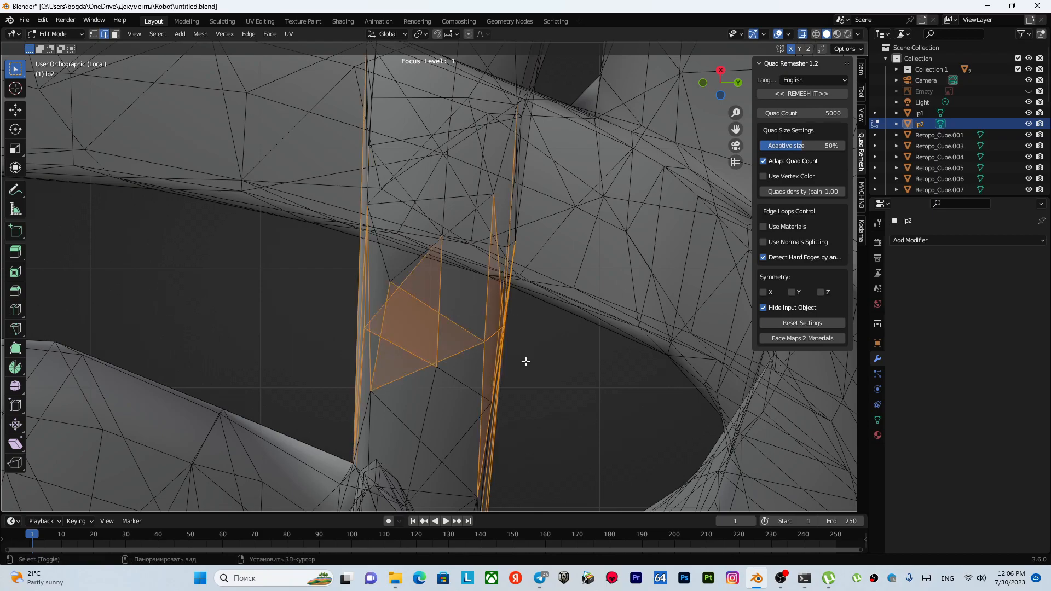